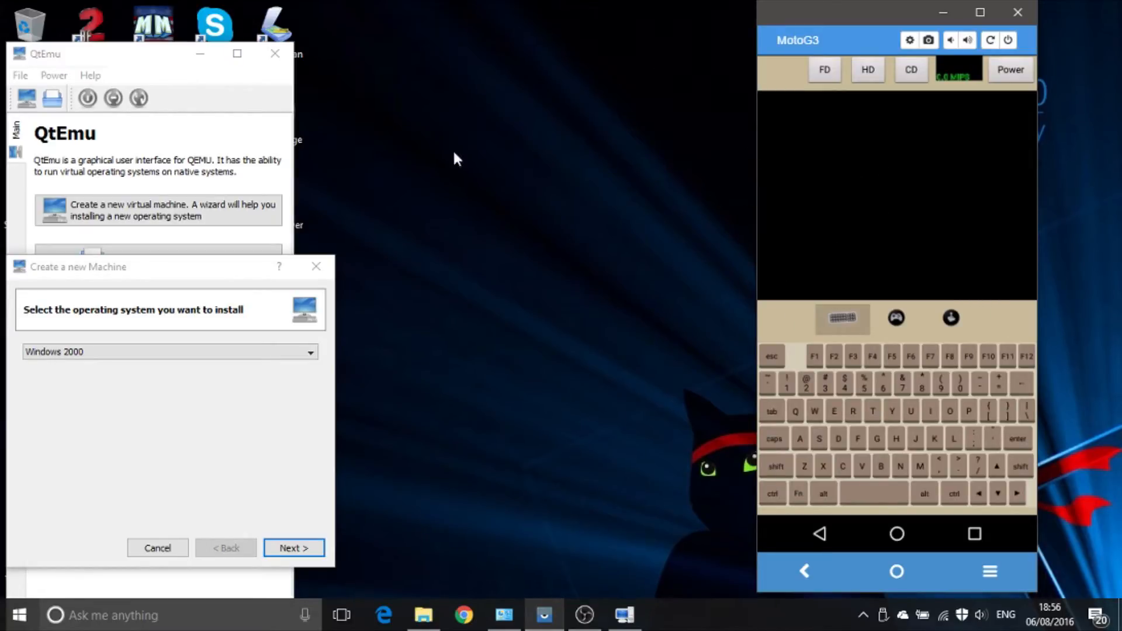
Step: Choose Windows 2000 as the operating system and accept the suggested machine name and location
left_click(135, 477)
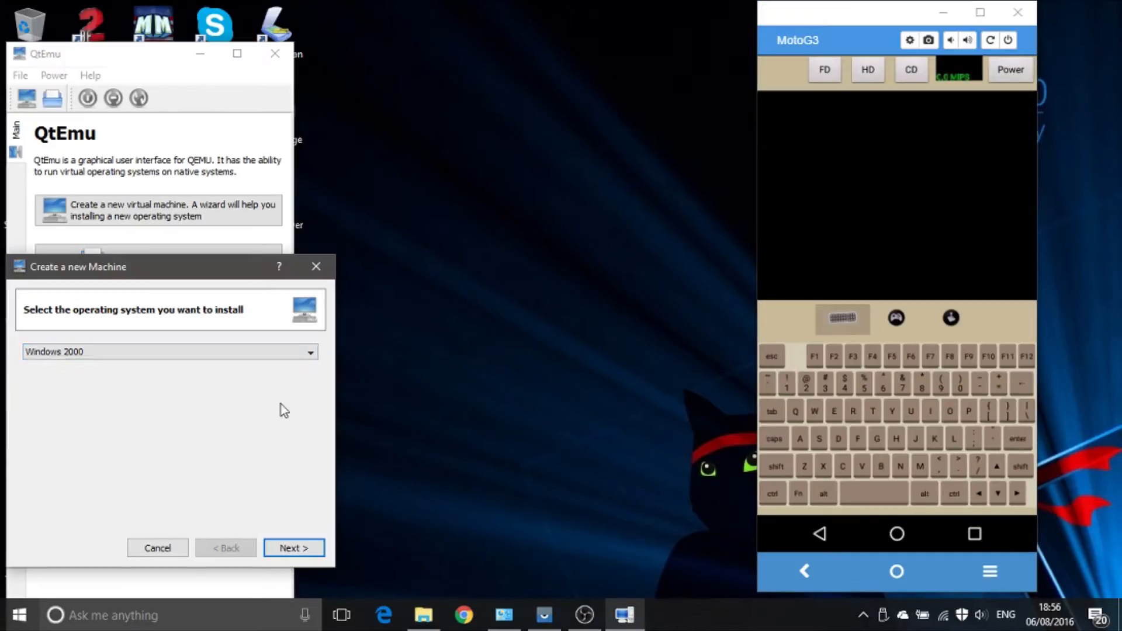
left_click(297, 548)
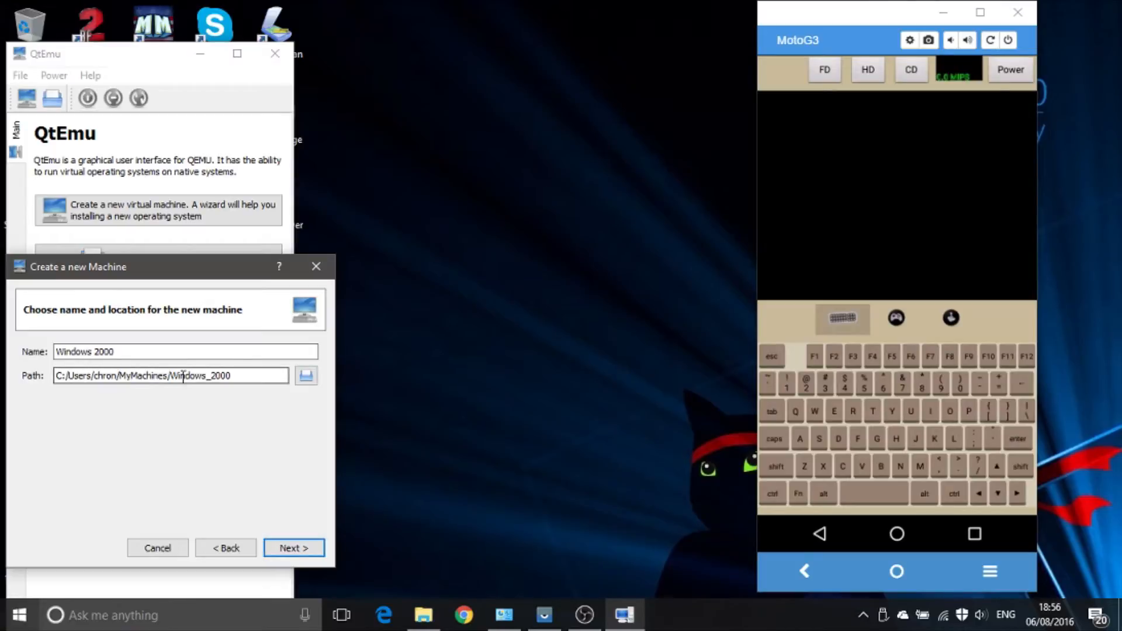
left_click(287, 549)
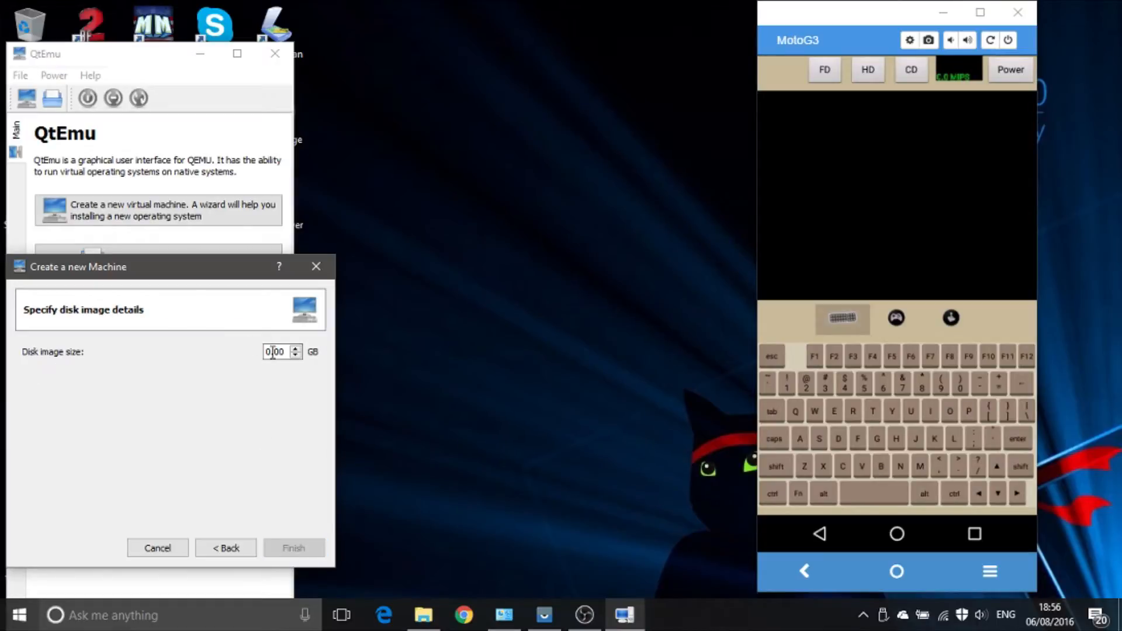
Step: Set the disk image size to 3.25 GB and finish creating the virtual machine
left_click_drag(265, 352, 272, 351)
type("3")
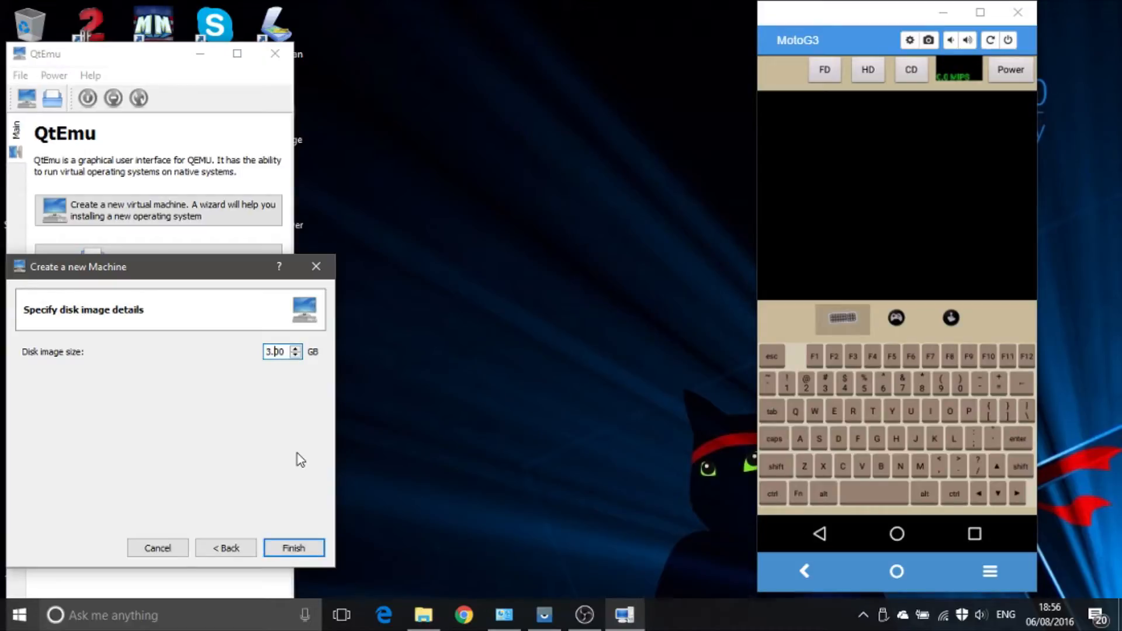
key("BackSpace")
key("BackSpace")
key("BackSpace")
type(".25")
left_click_drag(273, 351, 296, 371)
left_click(302, 551)
left_click(159, 442)
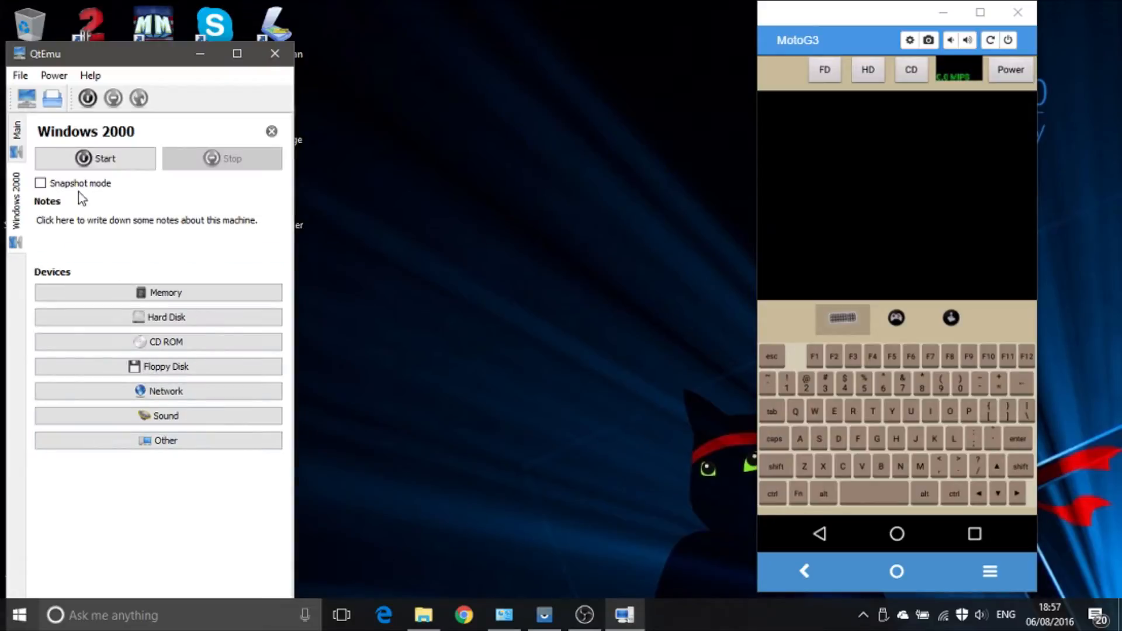
Step: Enable booting from CD ROM and load WinLite from Local Disk (C:) as the machine's CD image
left_click(166, 341)
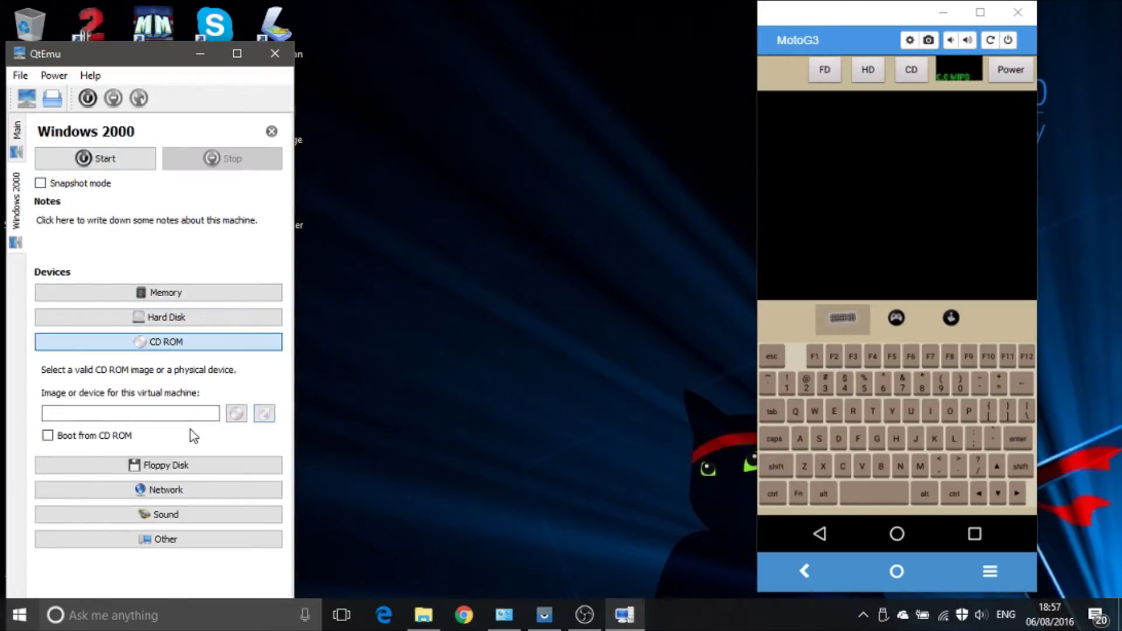
left_click(112, 439)
left_click(264, 413)
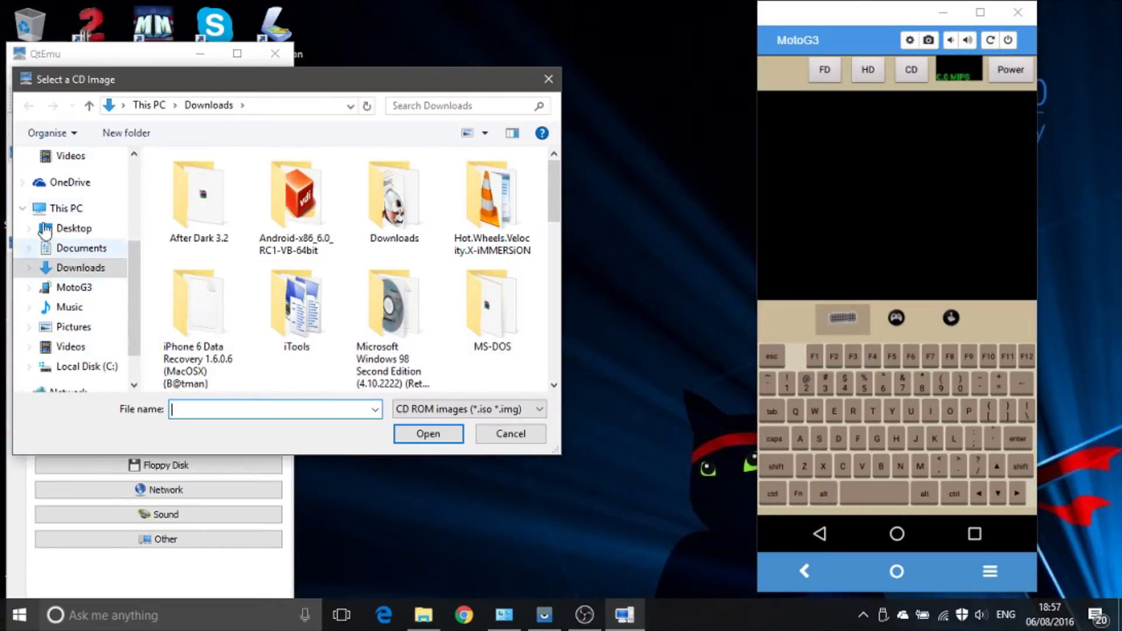
left_click(64, 209)
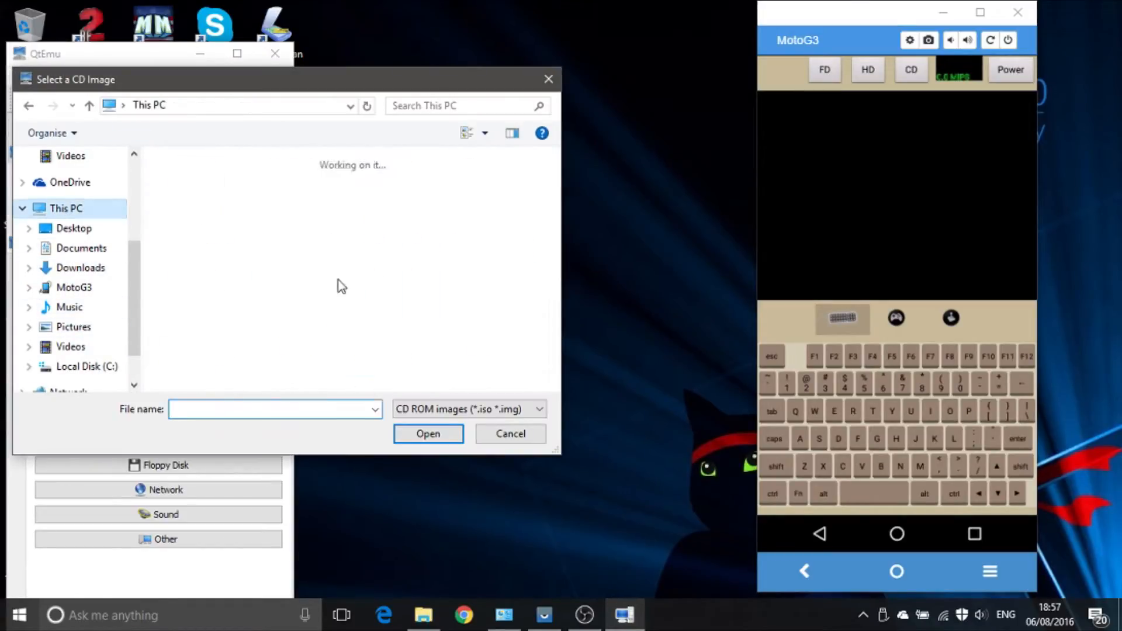
scroll(251, 360, "down", 3)
double_click(231, 308)
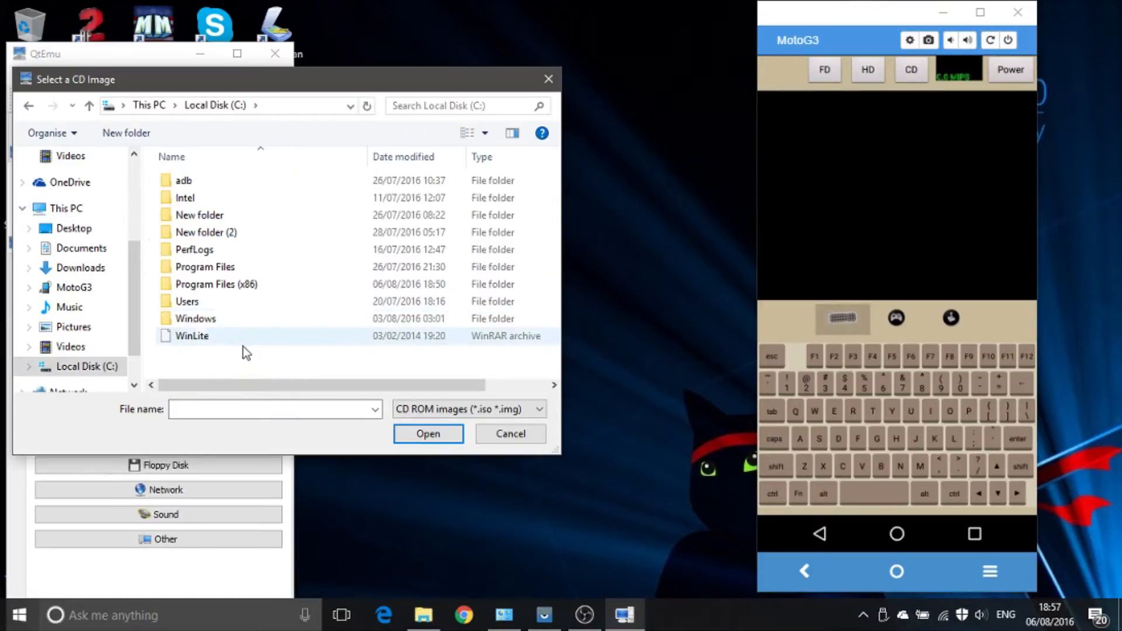
double_click(197, 338)
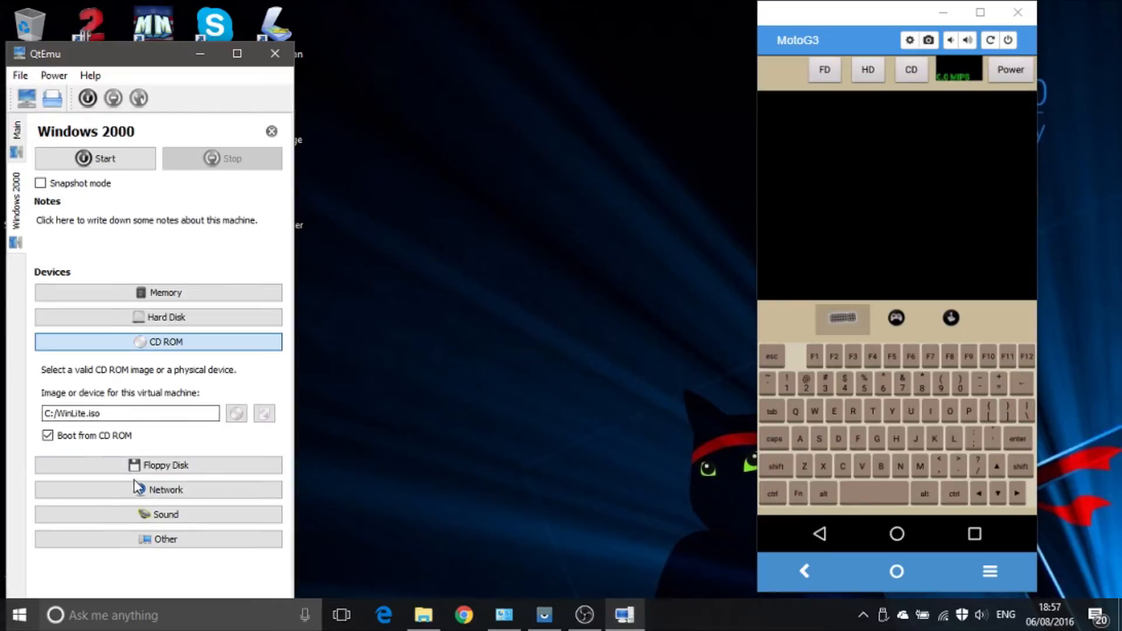
Step: Enable the network and sound for the Windows 2000 machine
left_click(177, 493)
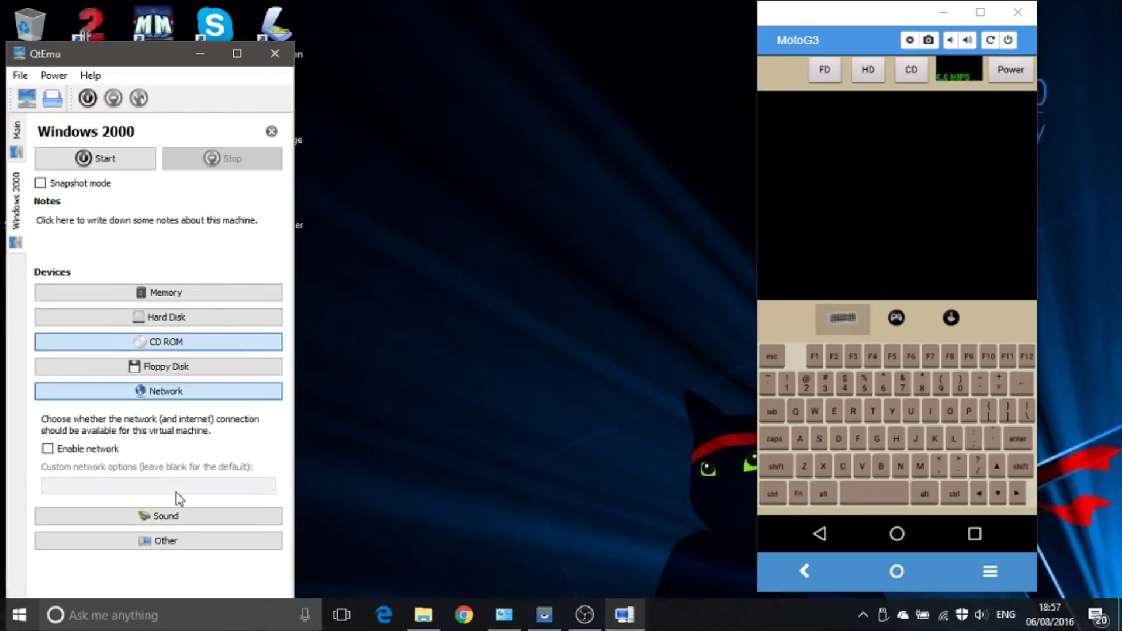
left_click(75, 454)
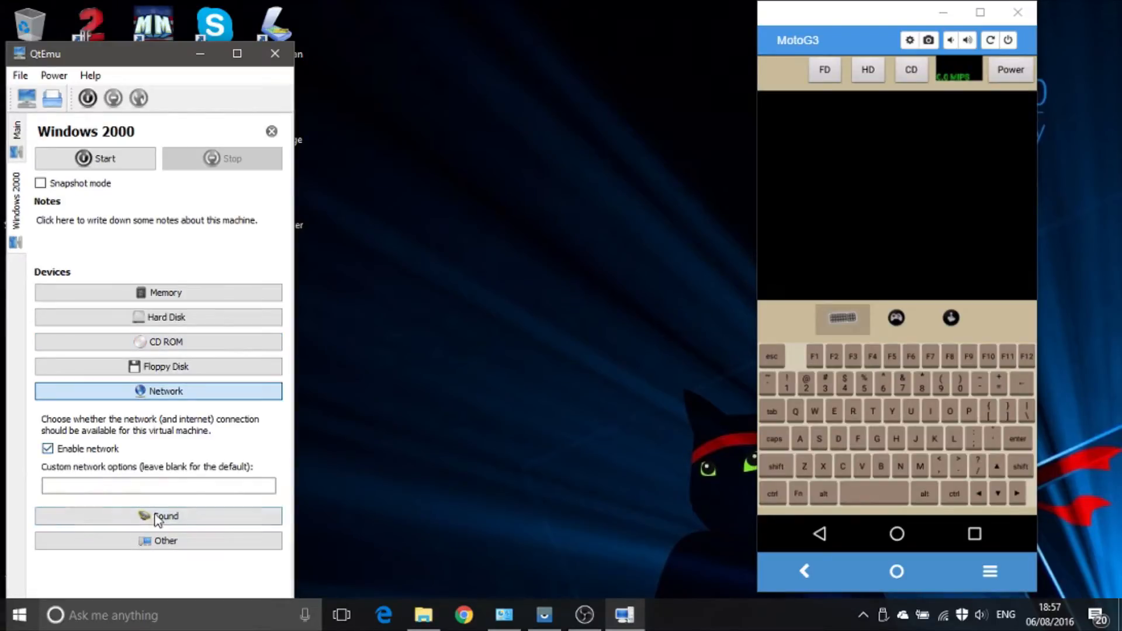
left_click(146, 516)
left_click(75, 474)
left_click(82, 502)
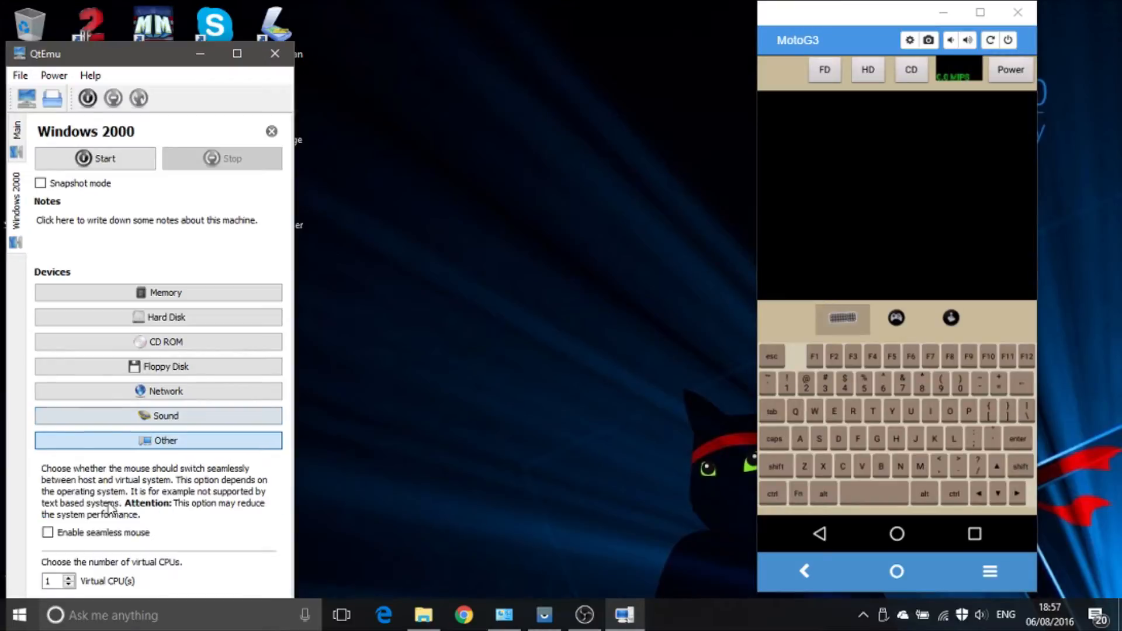
left_click(75, 536)
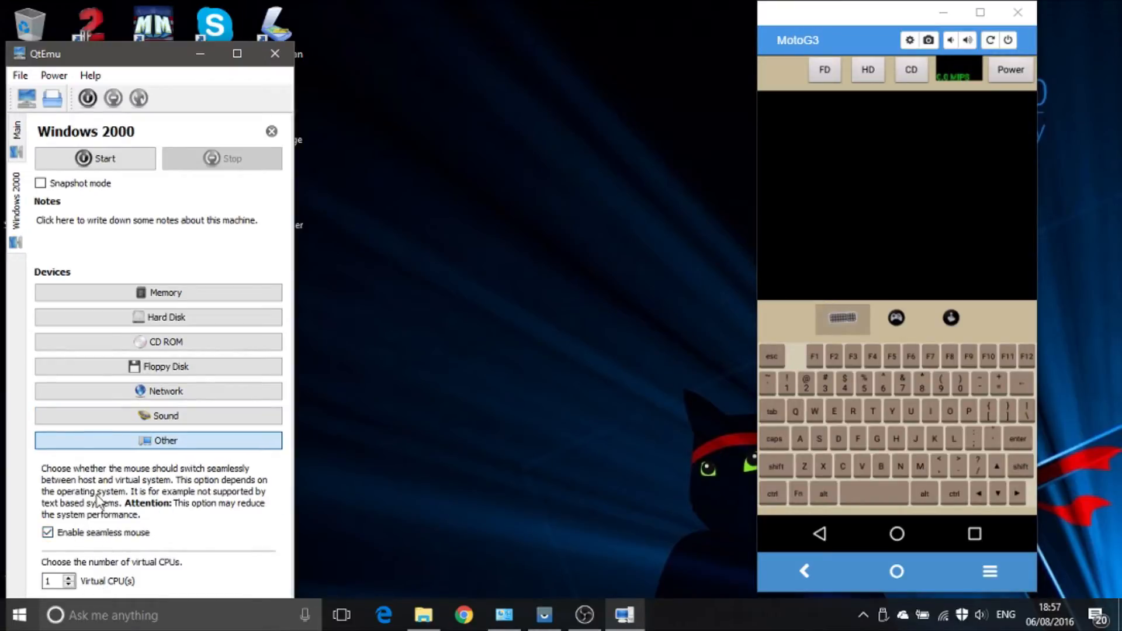
left_click(92, 534)
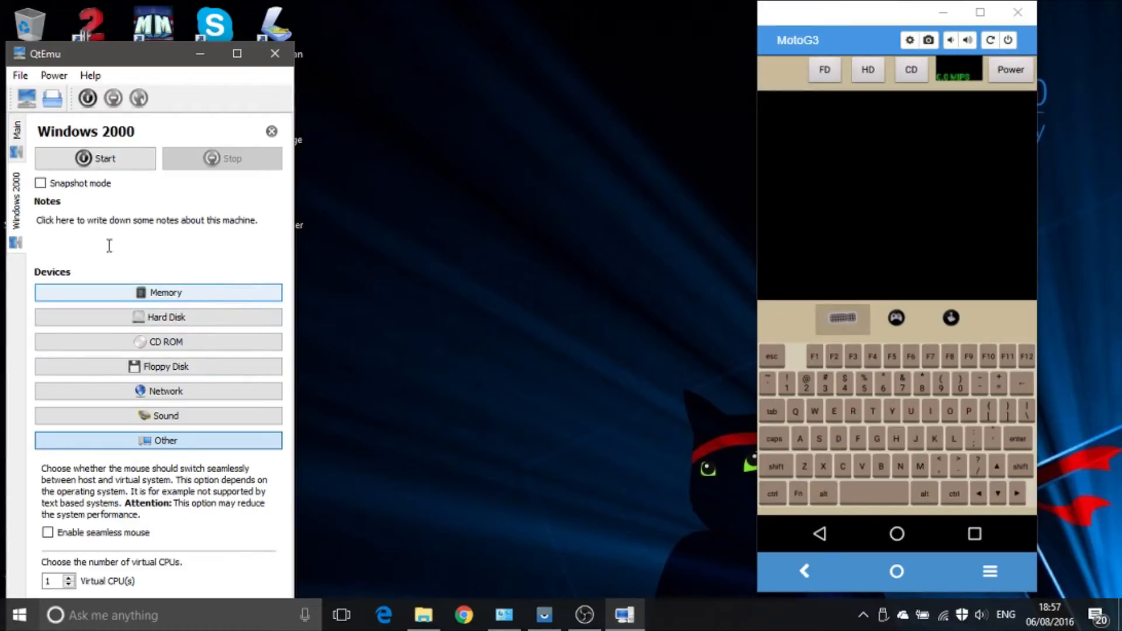
Step: Set the virtual machine's memory to 1024 MB and start the machine
left_click(173, 294)
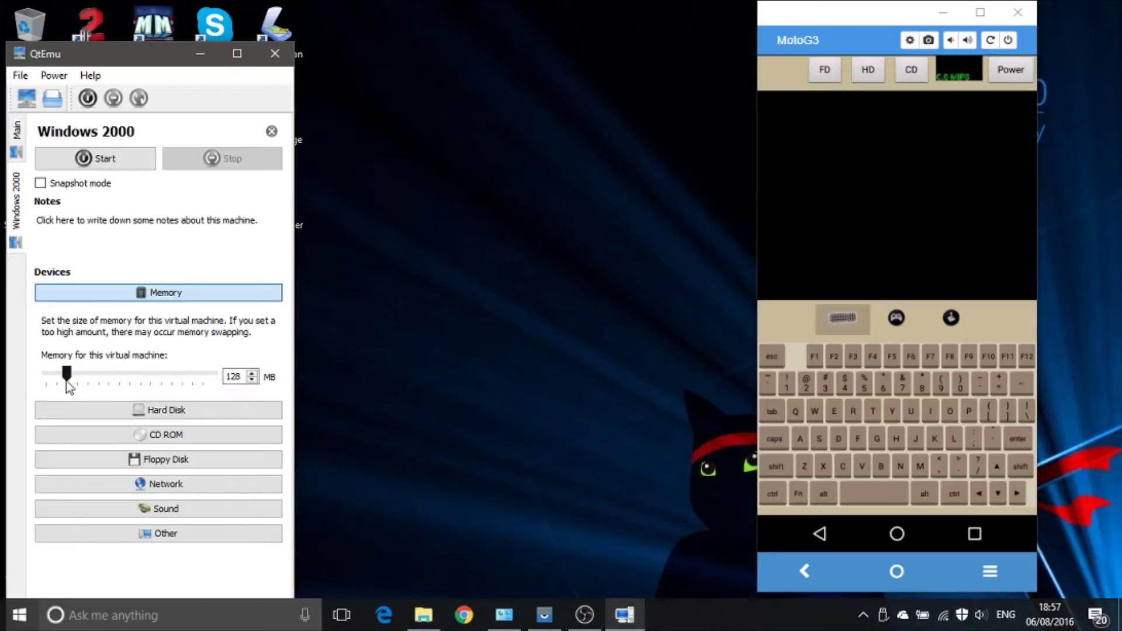
left_click_drag(65, 376, 234, 383)
left_click(115, 219)
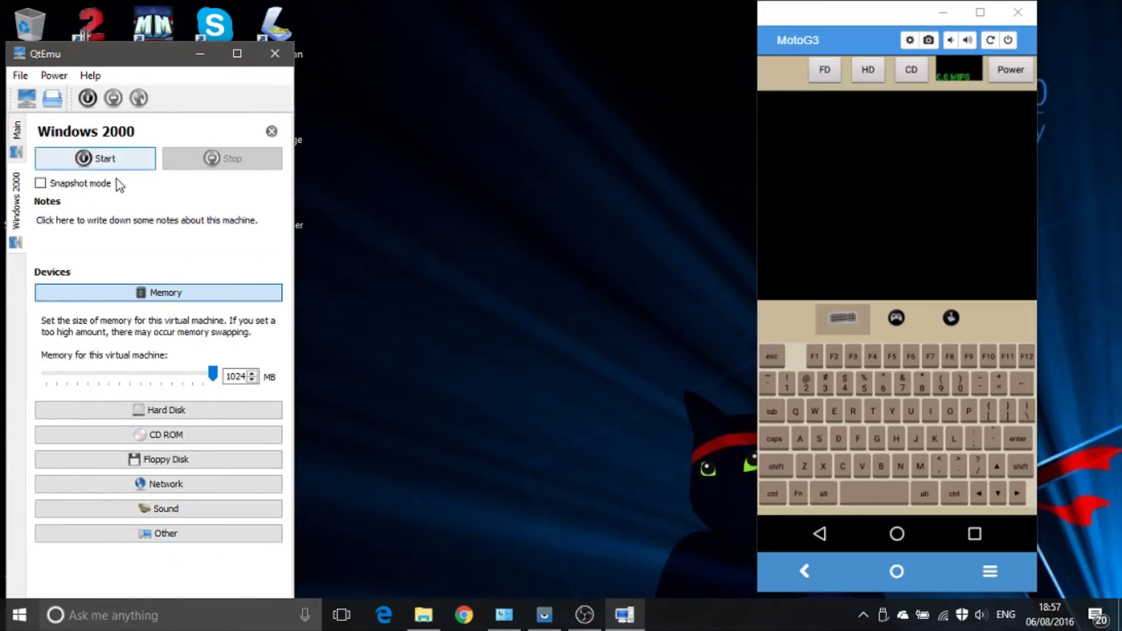
left_click(87, 163)
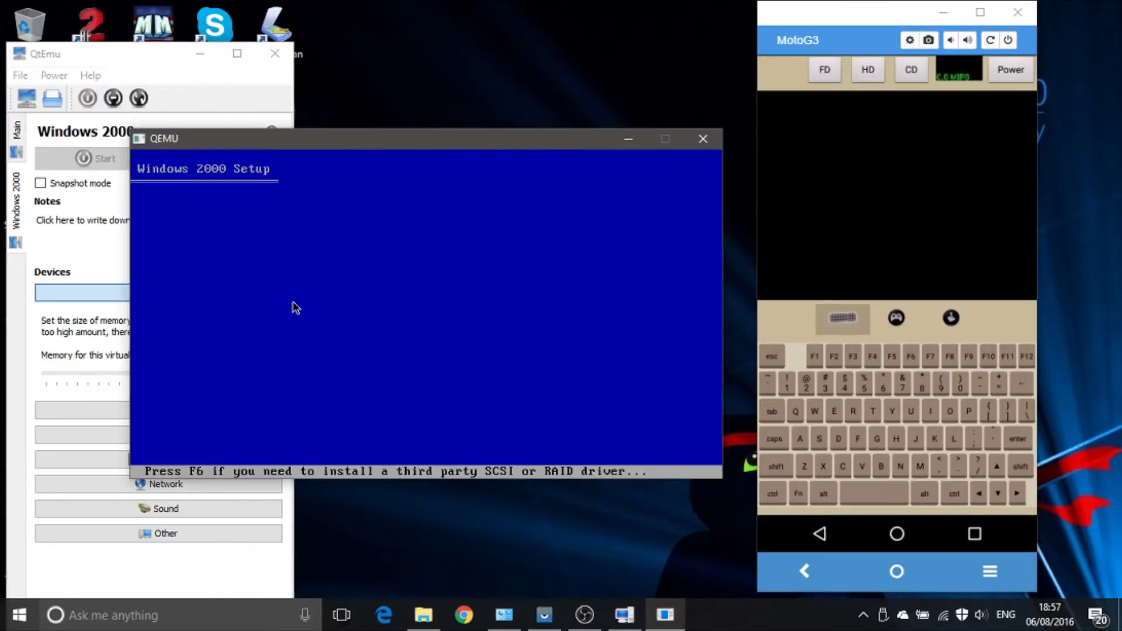
Step: Start the Windows 2000 installation, accept the licence agreement, and install onto the unpartitioned space formatted with NTFS
left_click(350, 335)
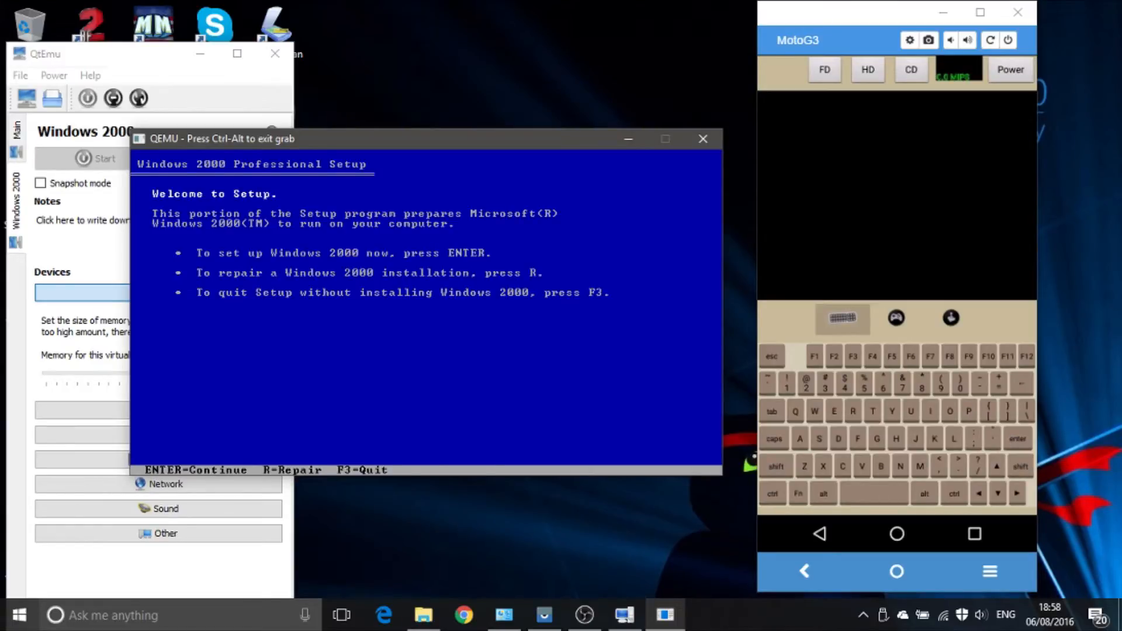
key("Return")
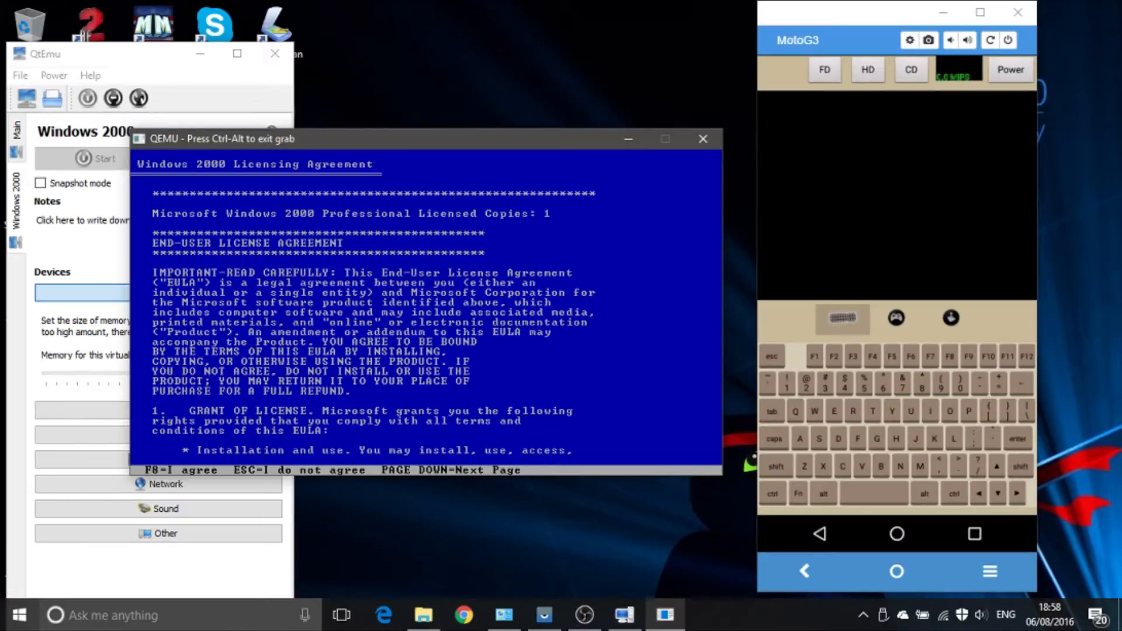
key("F8")
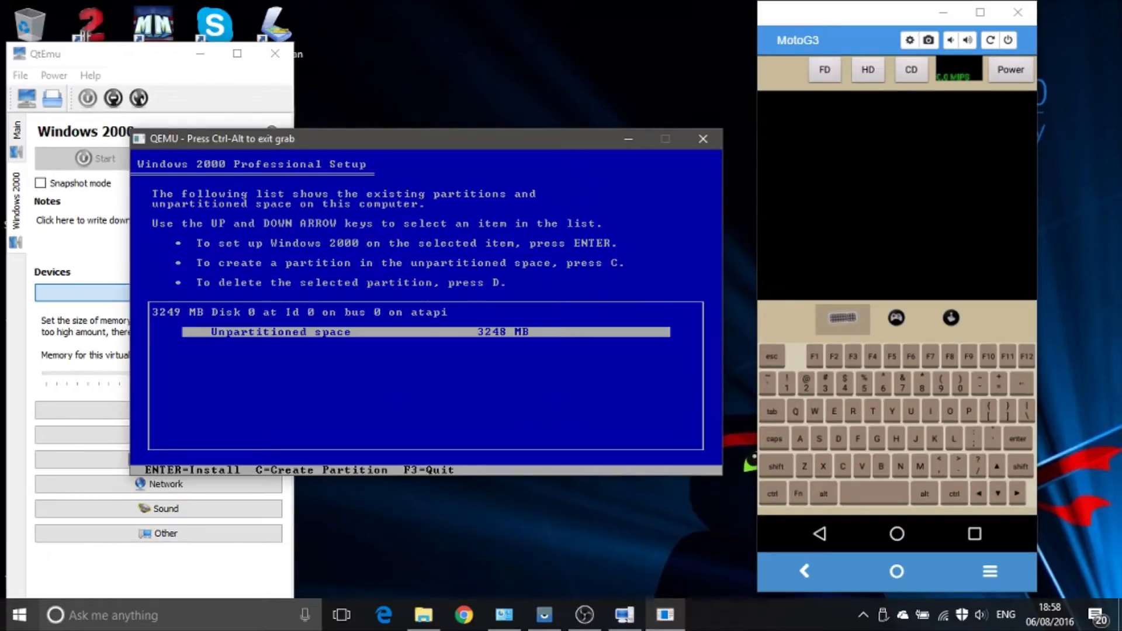
key("Return")
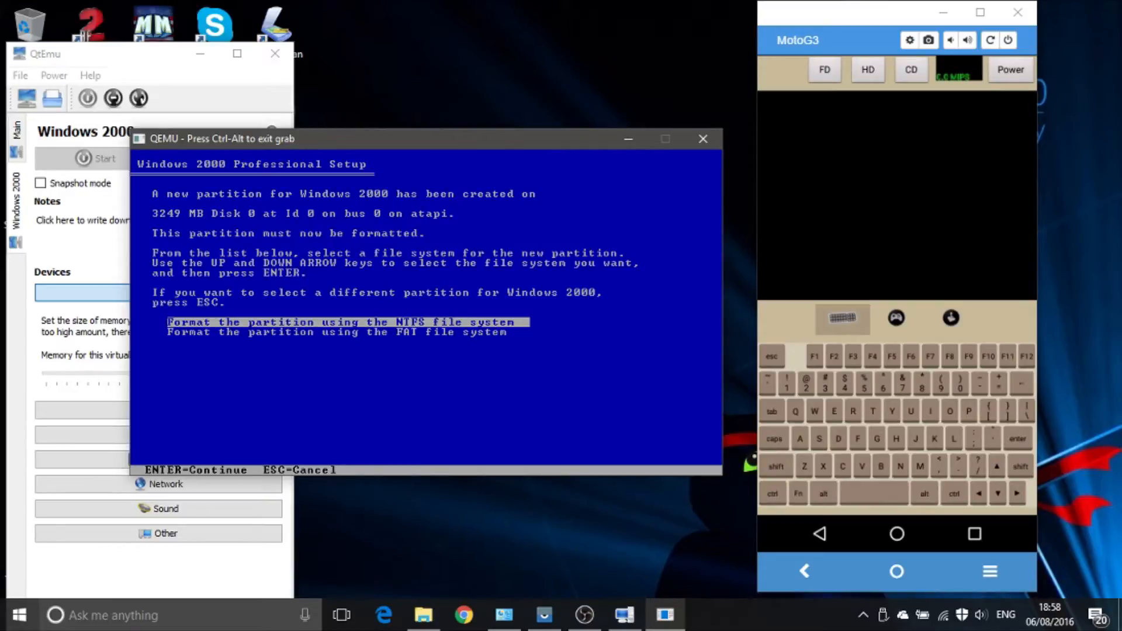
key("Return")
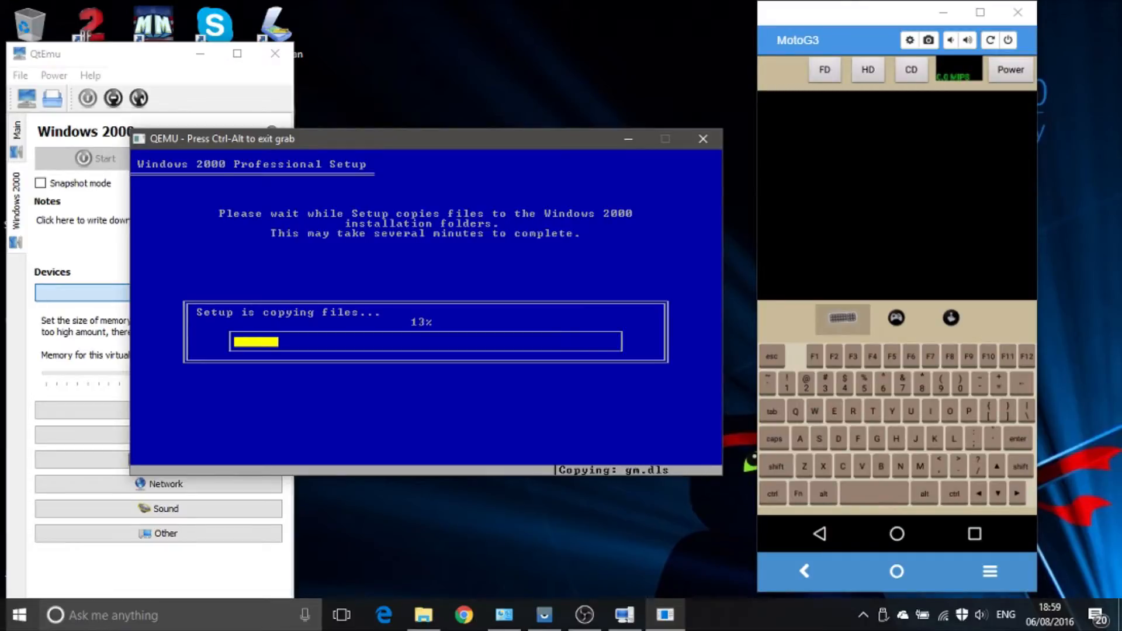
key("ctrl+alt")
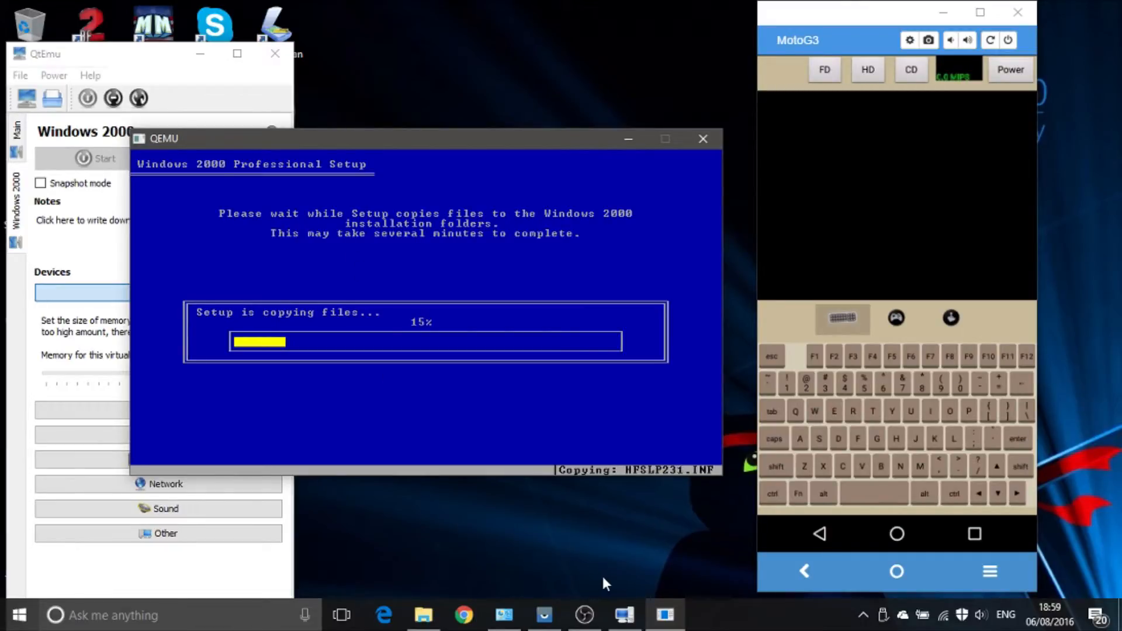
Step: Minimize the MotoG3 folder window and move the QEMU window clear of the phone display
mouse_move(659, 618)
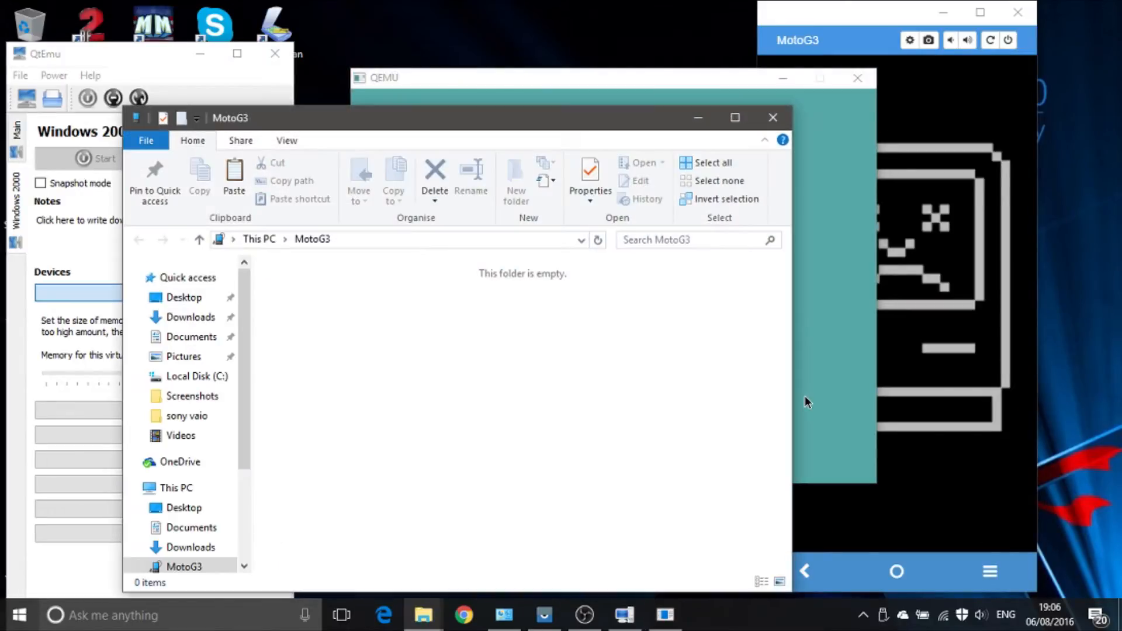
left_click(696, 118)
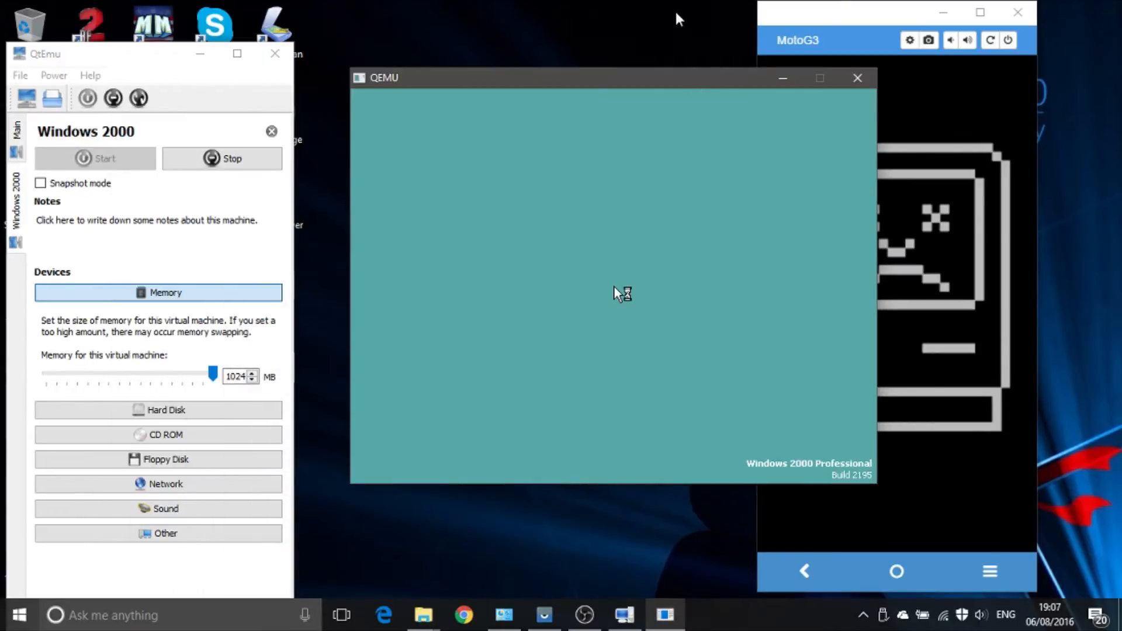
left_click_drag(631, 78, 373, 71)
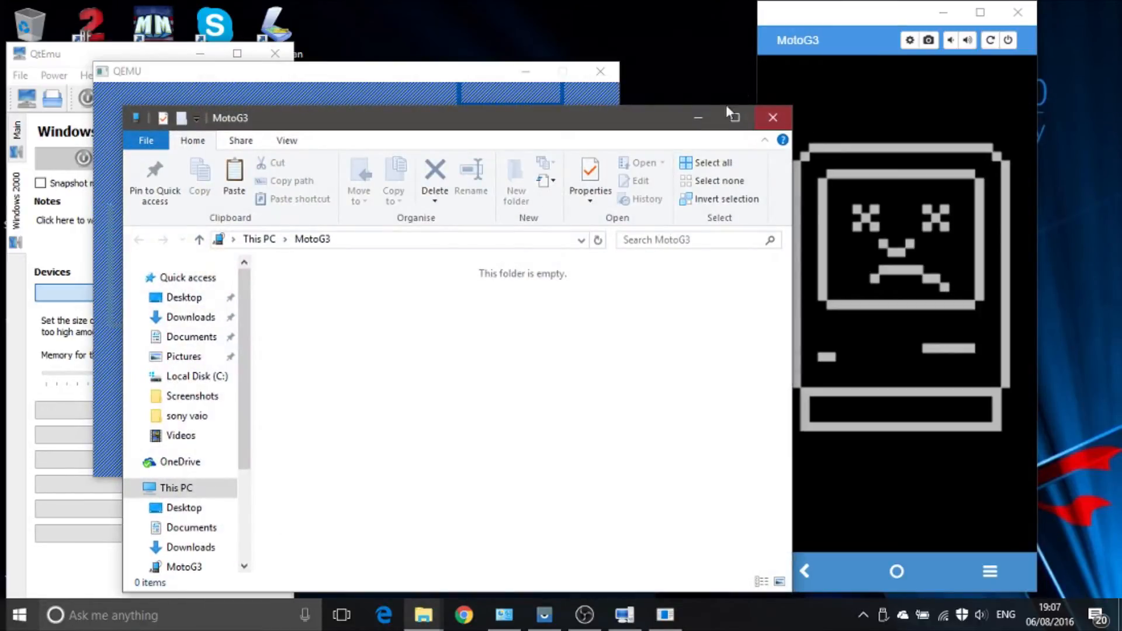
left_click(699, 118)
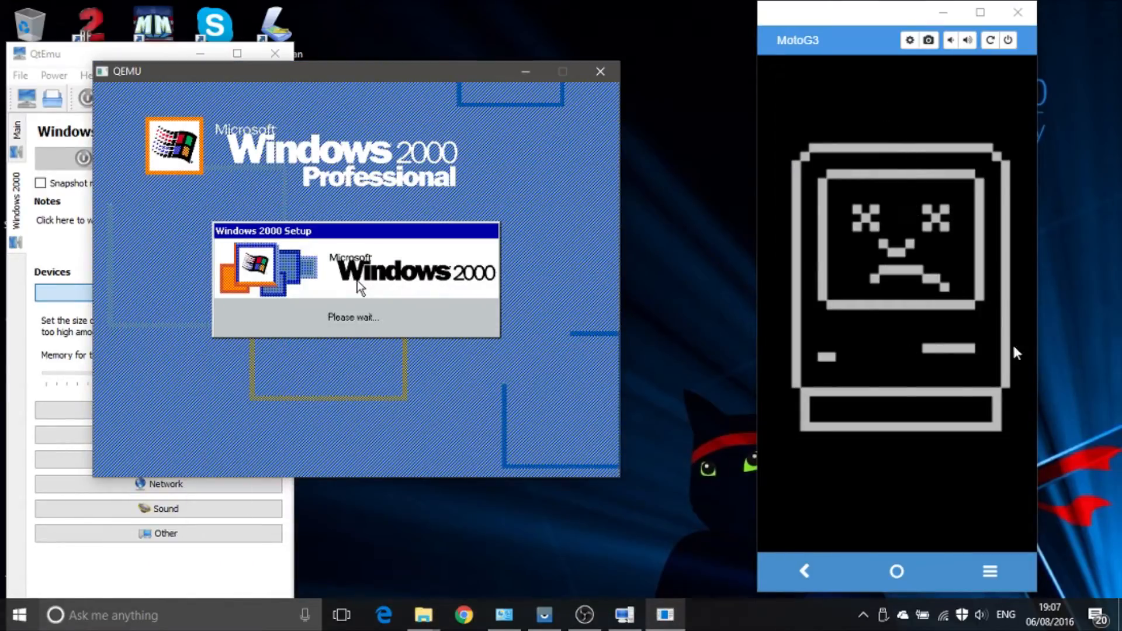
left_click(988, 585)
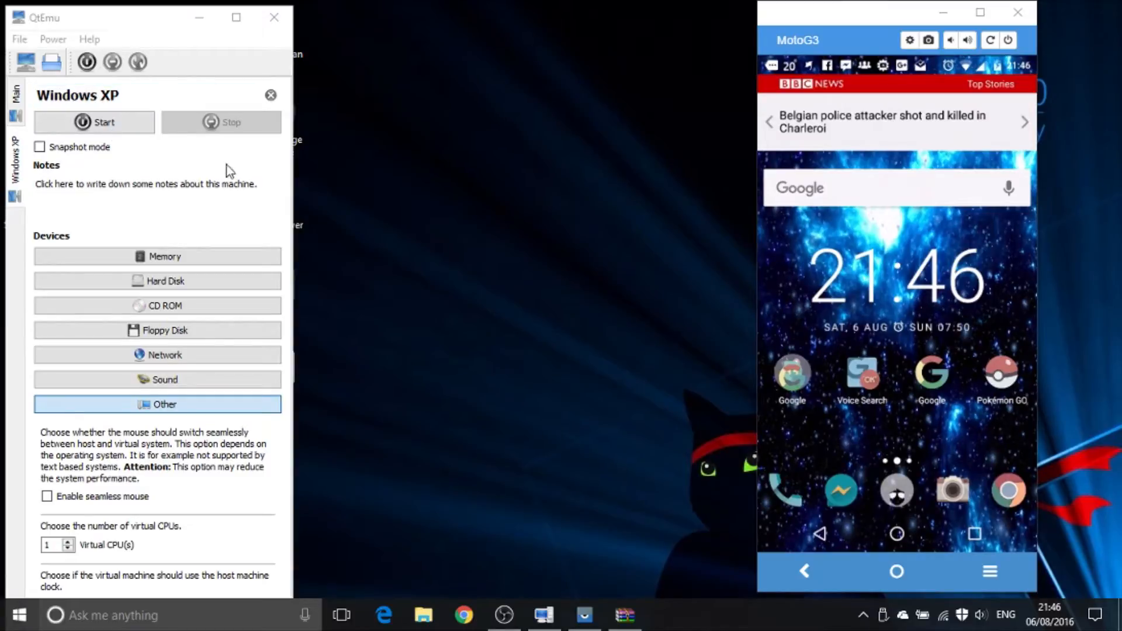
Step: Try starting the Windows XP machine with its CD image attached but booting from CD ROM disabled, and close the emulator
left_click(99, 196)
left_click(145, 303)
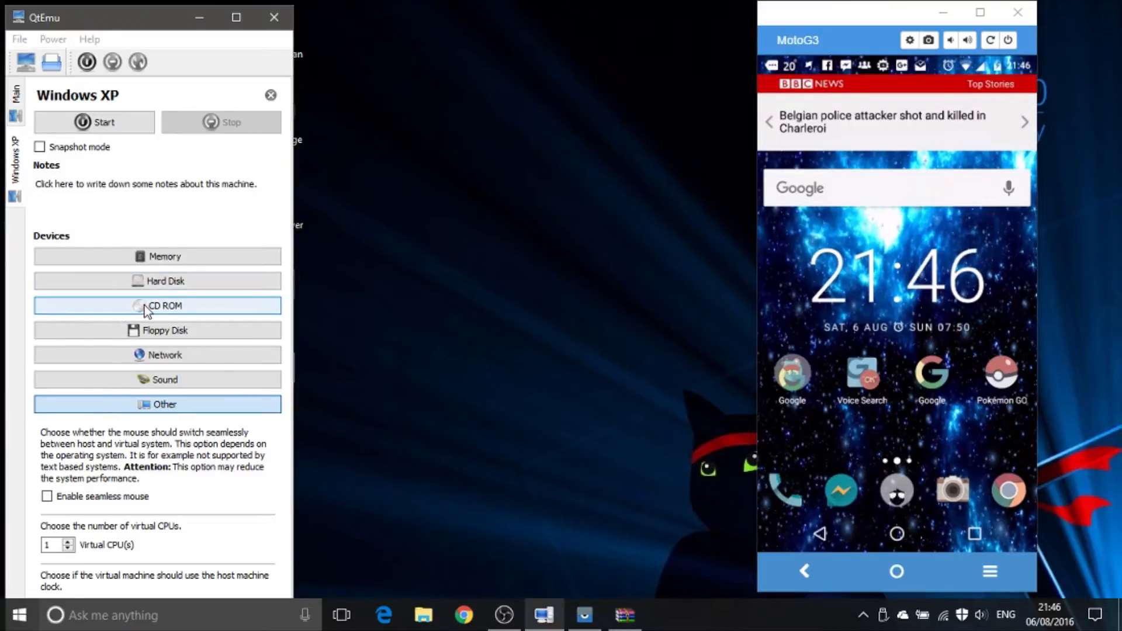
left_click_drag(111, 375, 289, 367)
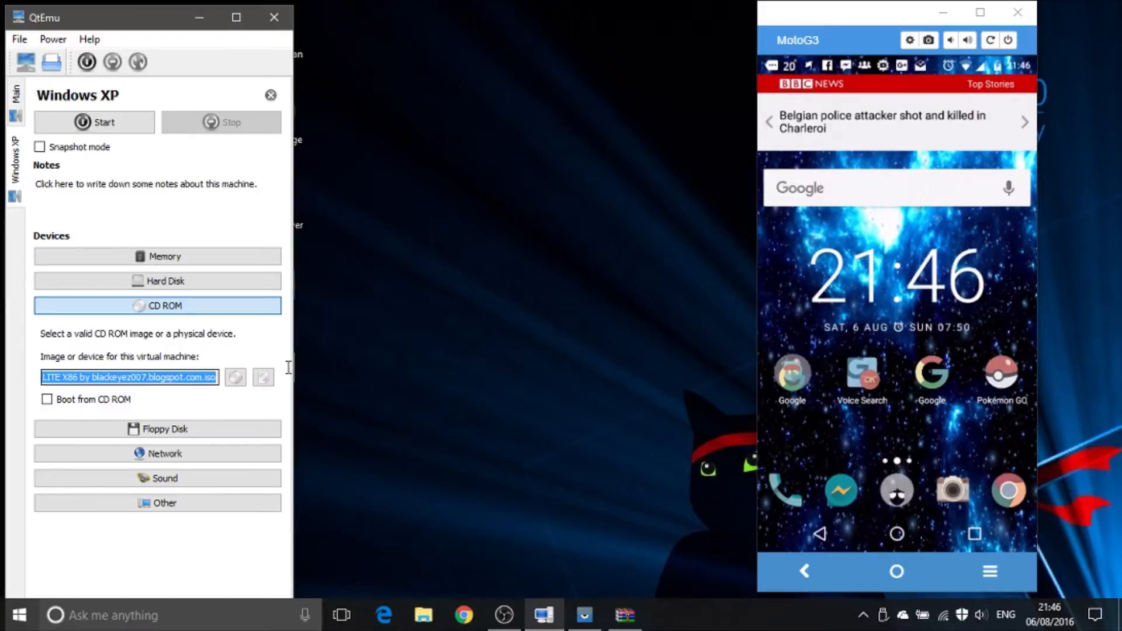
left_click(94, 121)
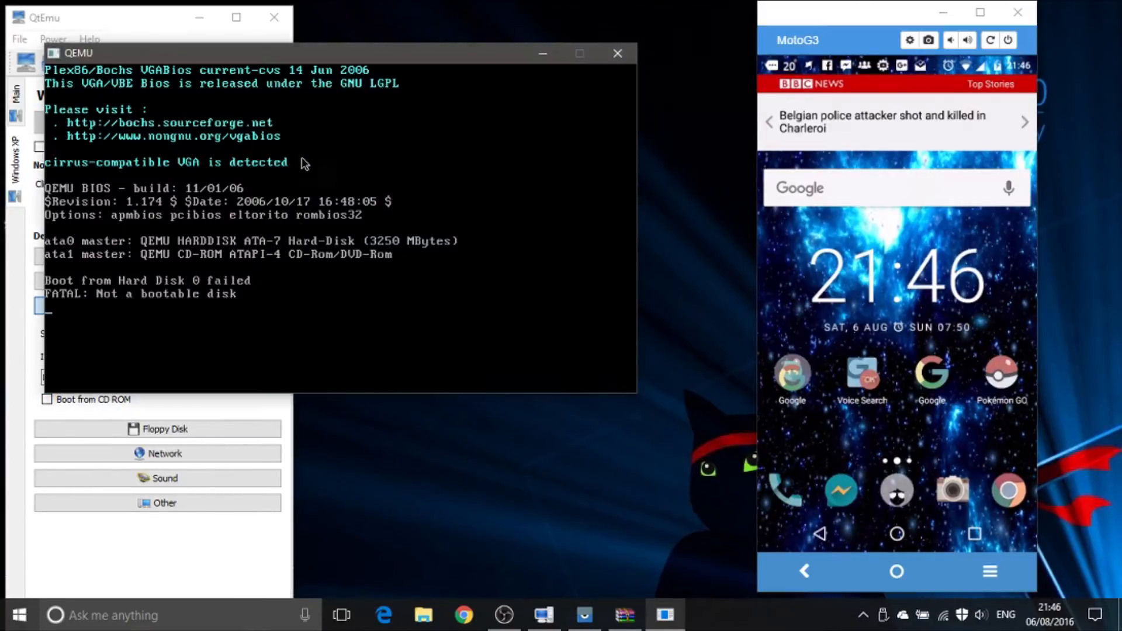
left_click(630, 55)
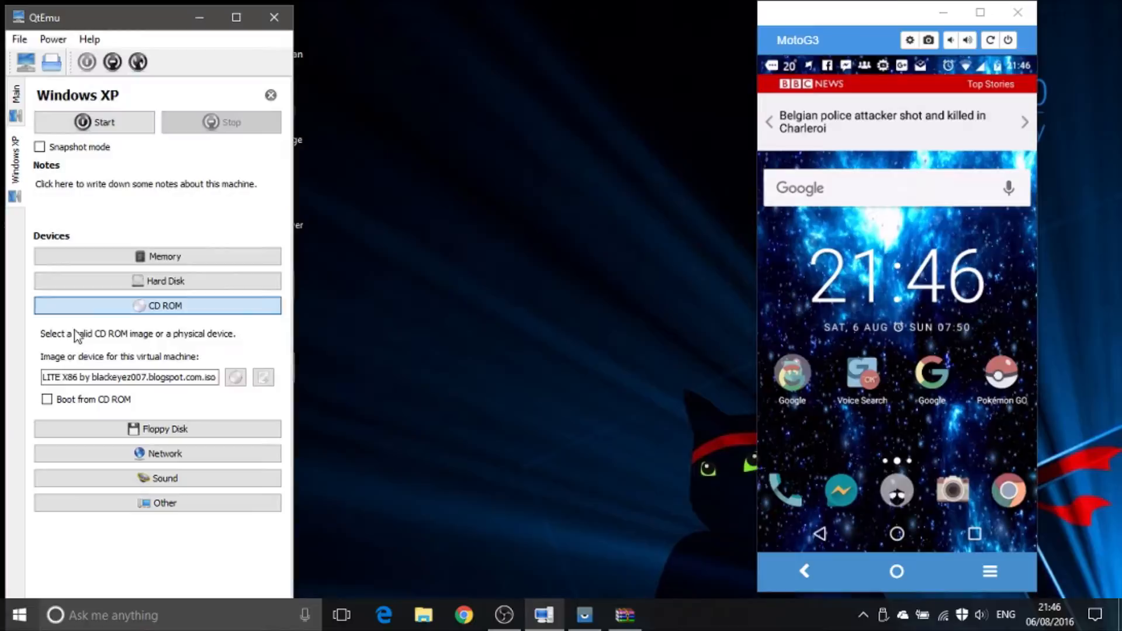
Step: Enable booting from CD ROM, start the Windows XP machine, and create a partition in the unpartitioned space
left_click(90, 402)
left_click(100, 121)
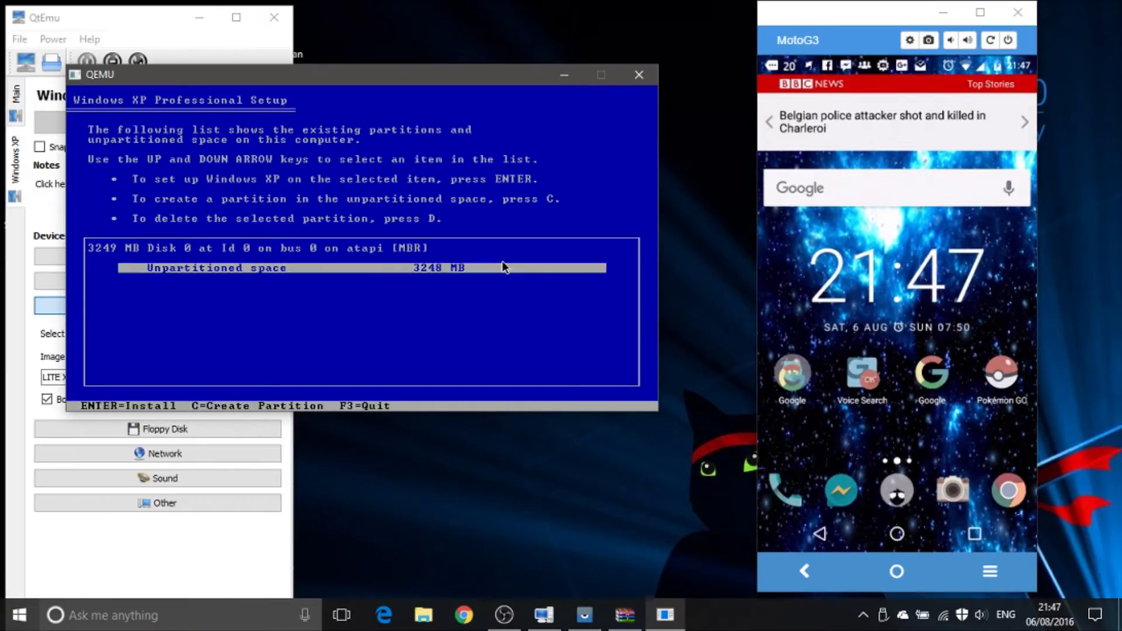
key("c")
key("Return")
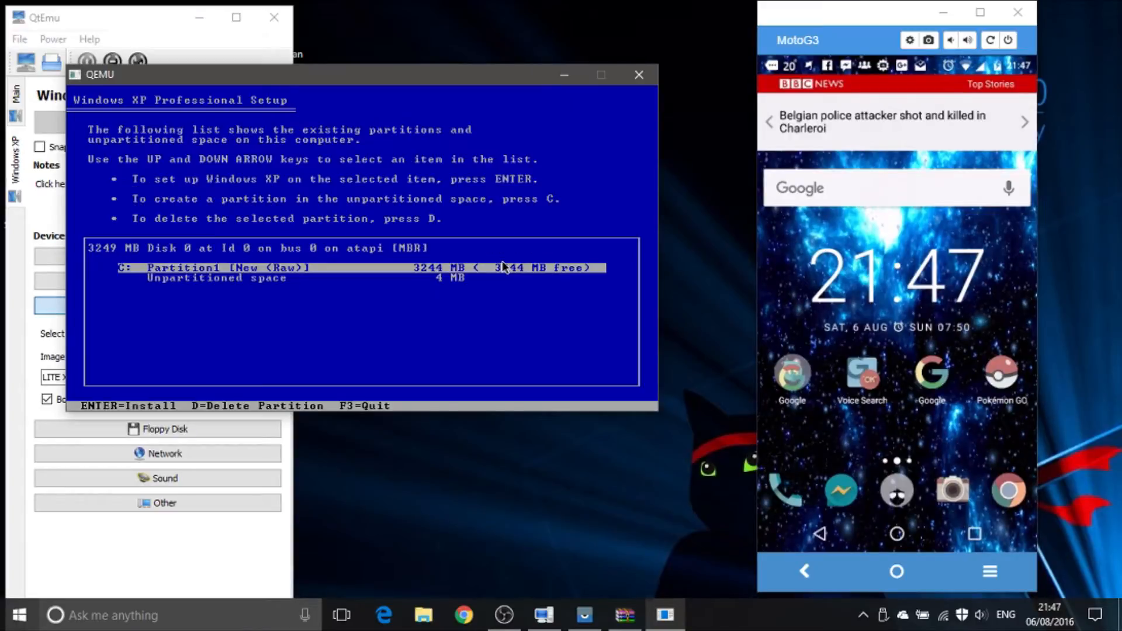
Step: Install Windows XP on the new C: partition, formatting it with the NTFS file system (Quick)
key("Return")
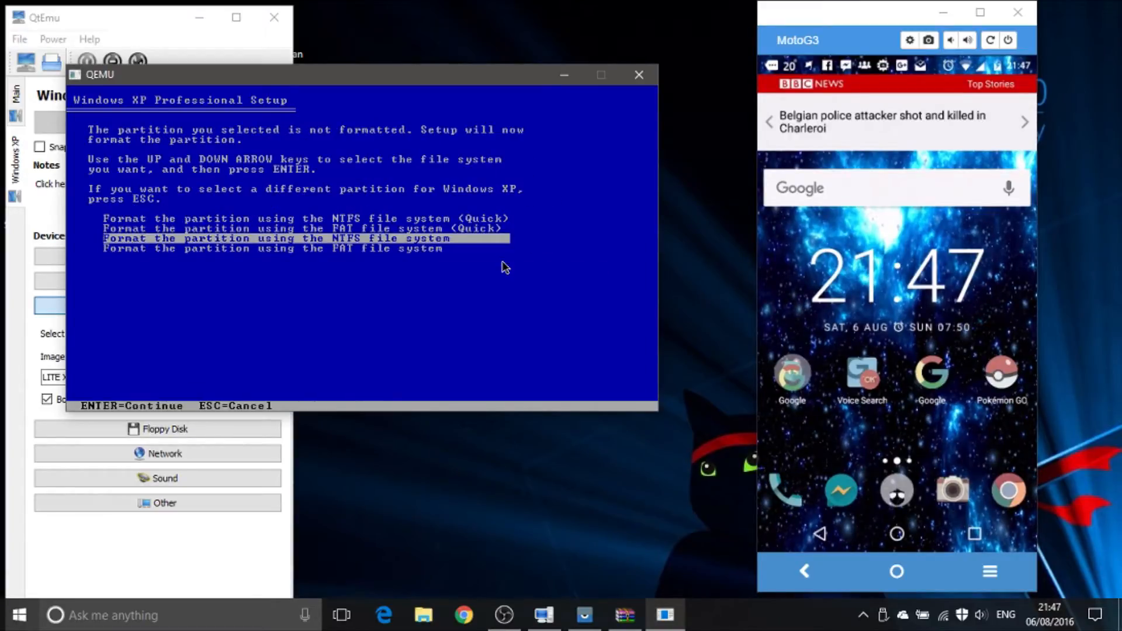
key("Up")
key("Up")
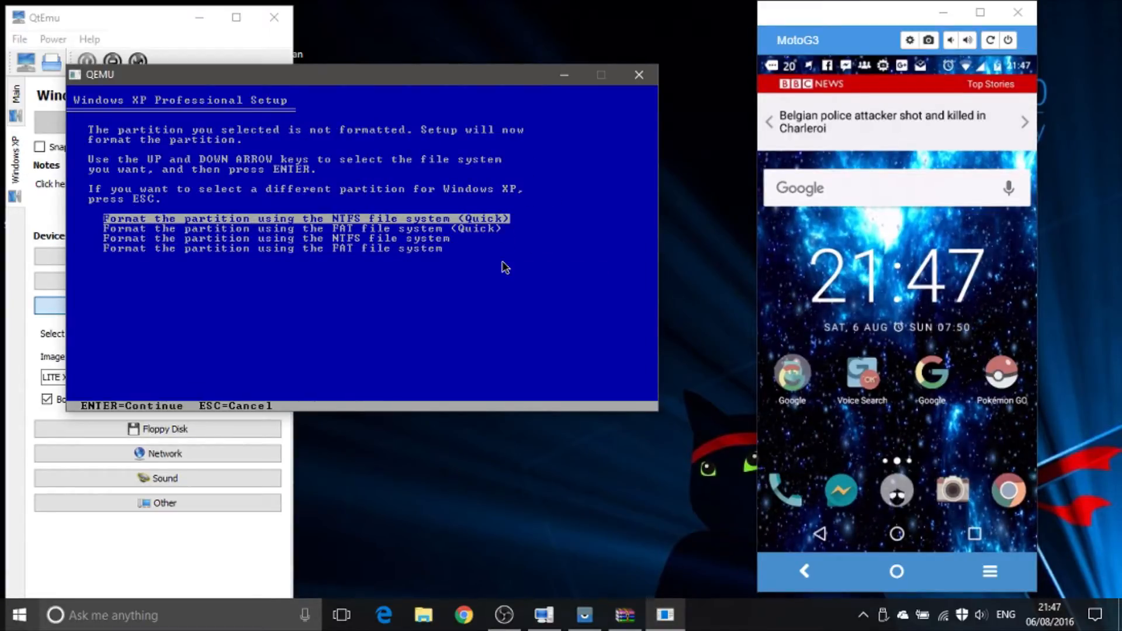
key("Return")
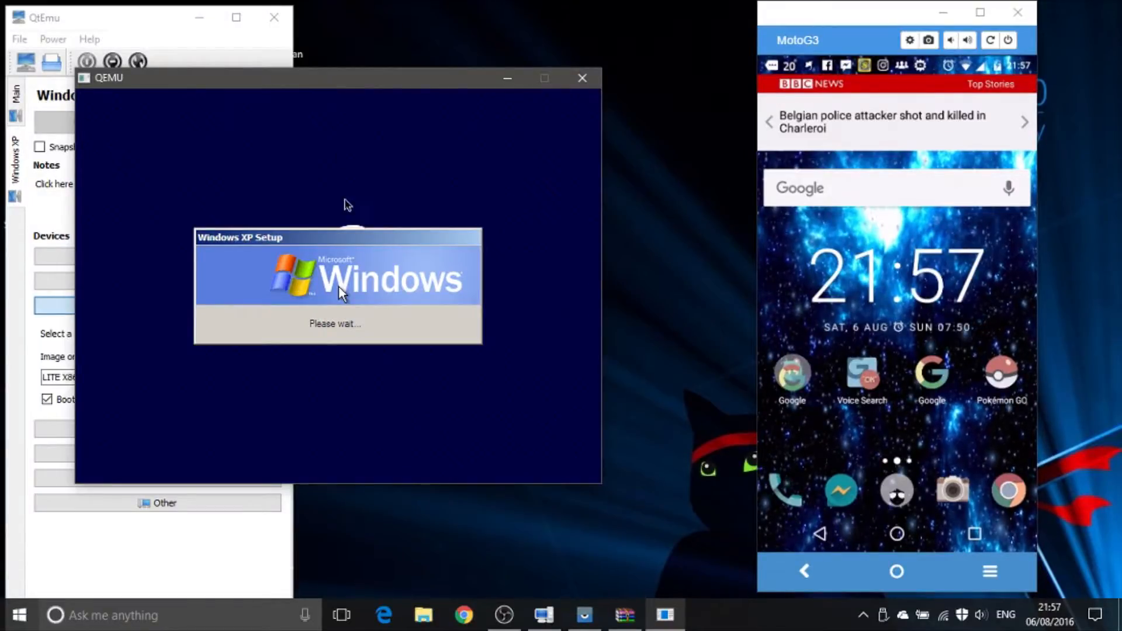
left_click(339, 287)
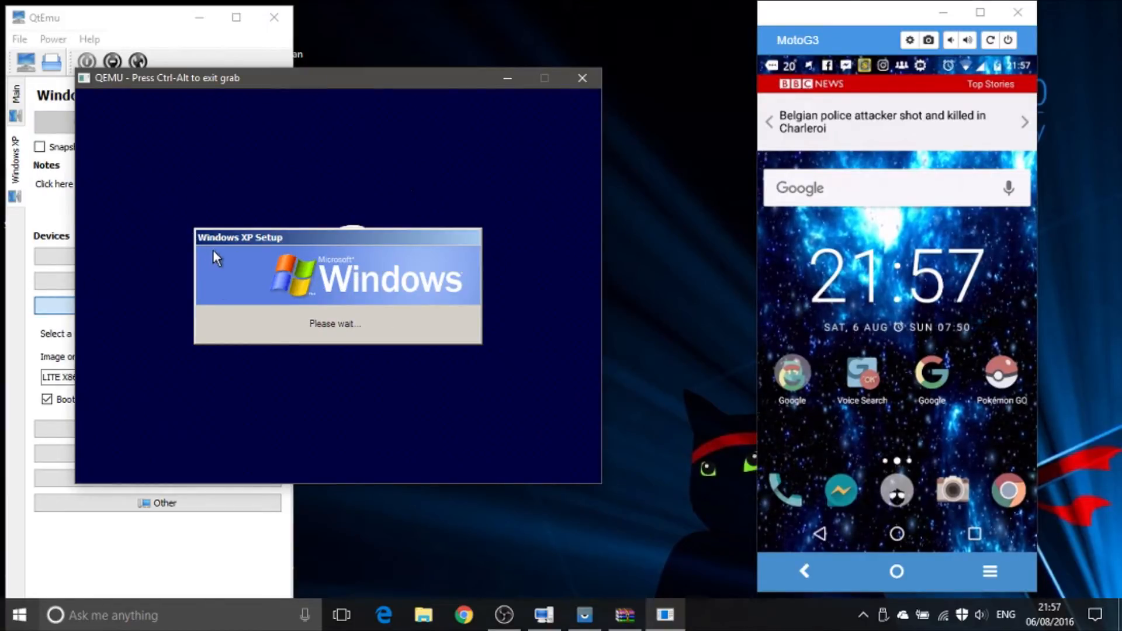
mouse_move(274, 238)
left_mouse_down()
mouse_move(261, 205)
mouse_move(272, 160)
mouse_move(387, 89)
mouse_move(281, 166)
mouse_move(289, 246)
mouse_move(286, 237)
left_mouse_up()
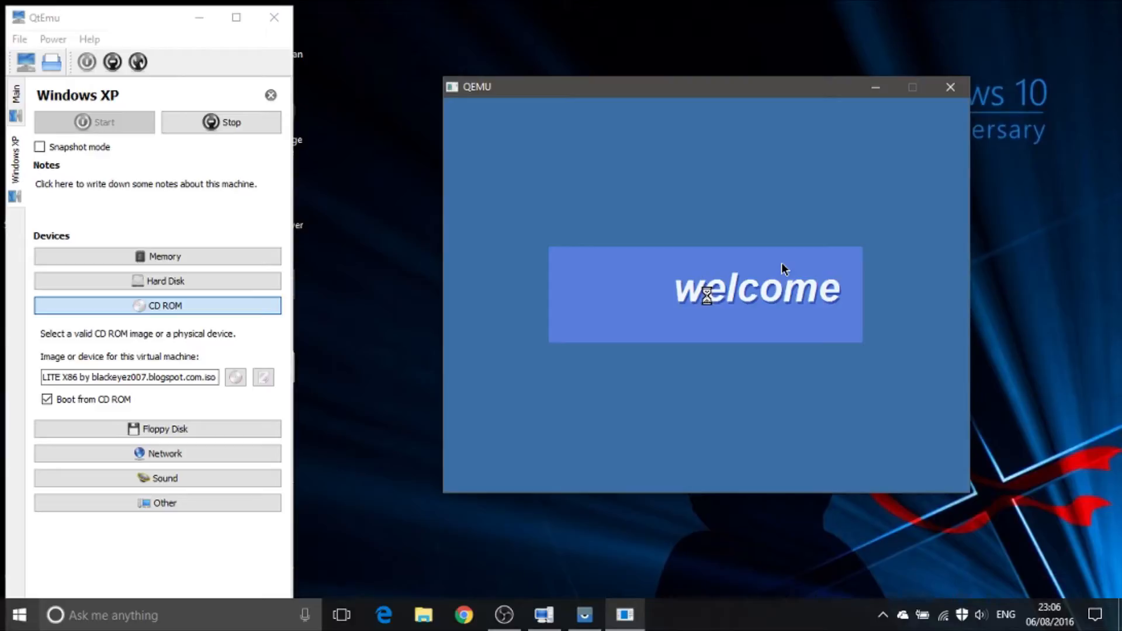
Step: Capture the pointer in the emulated Windows XP desktop and dismiss the Display Settings notification
left_click(782, 266)
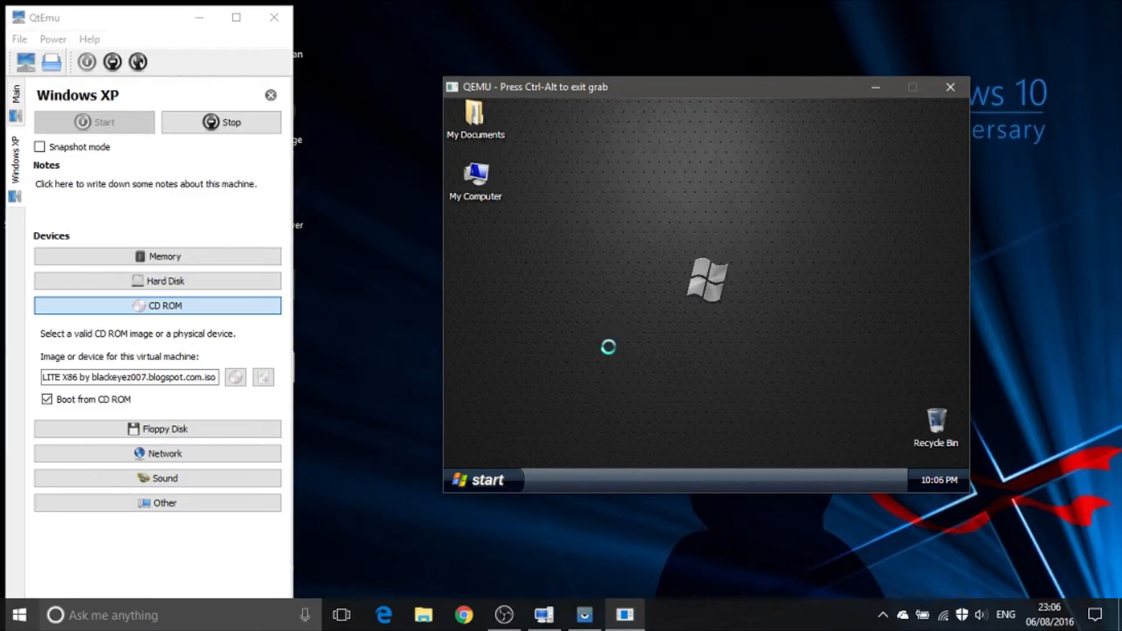
right_click(601, 330)
left_click(692, 430)
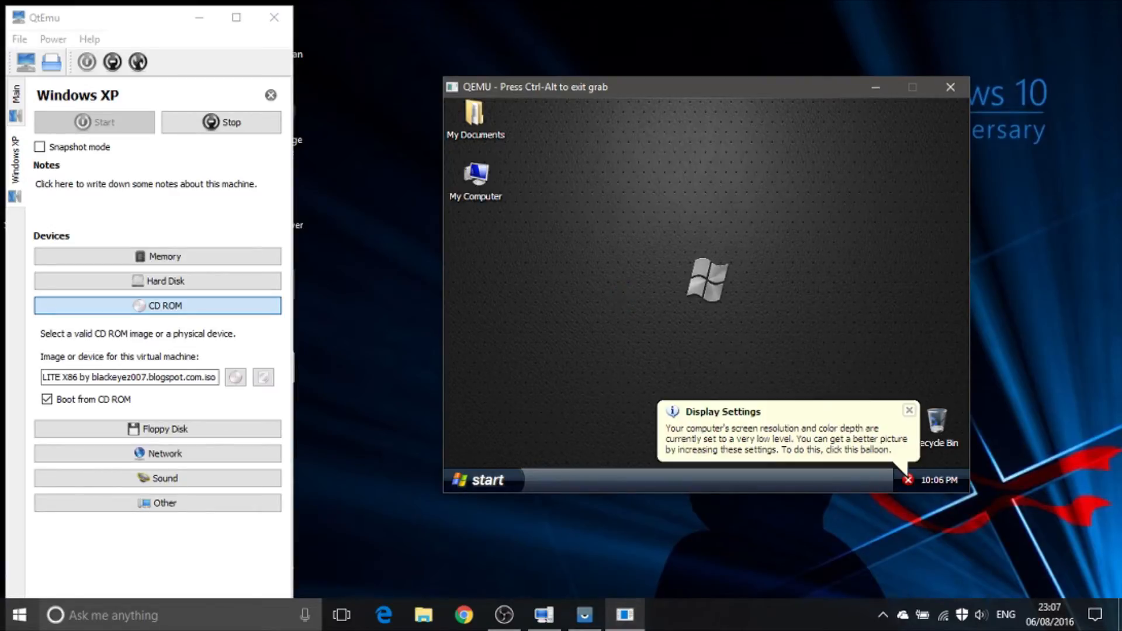
left_click(906, 411)
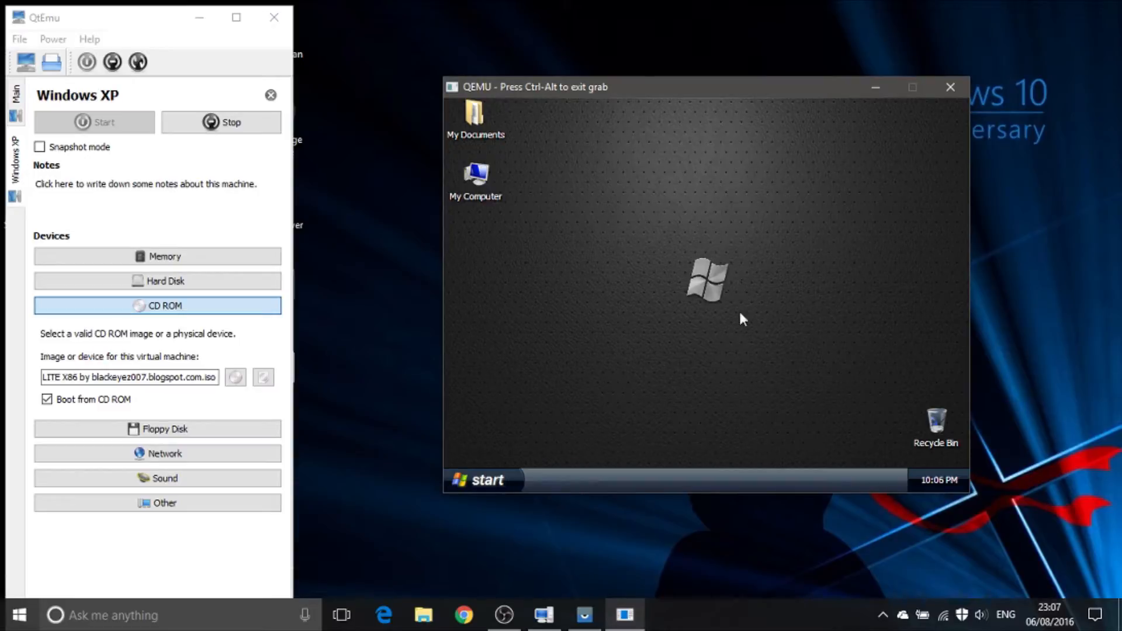
Step: Apply the Windows Classic theme through the Display Properties of the Windows XP desktop
right_click(752, 362)
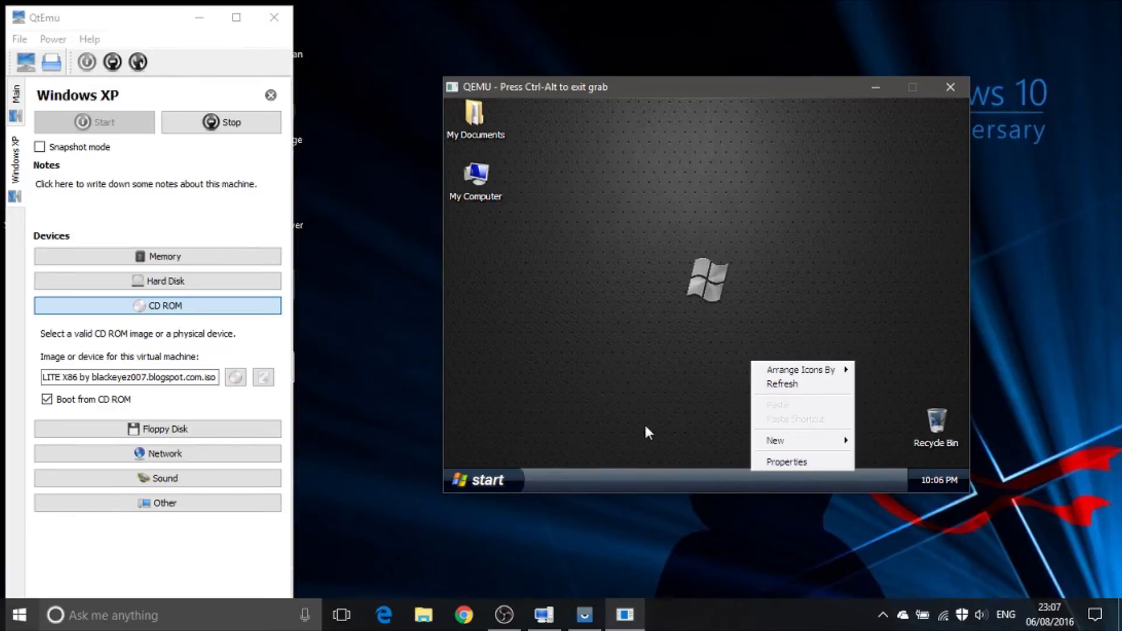
left_click(676, 423)
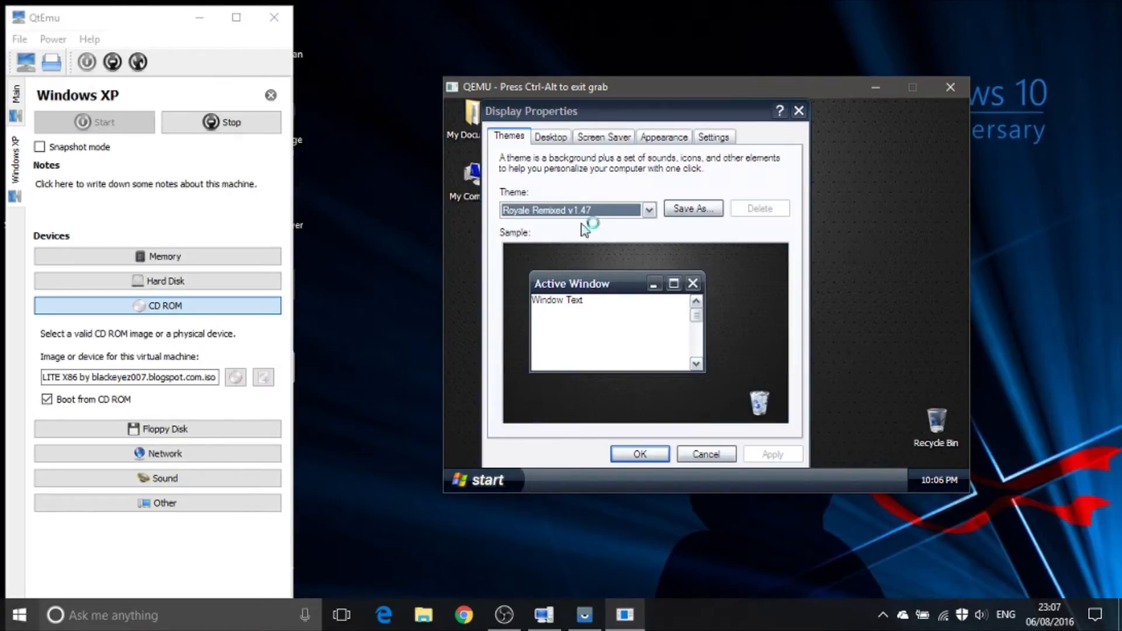
left_click(586, 211)
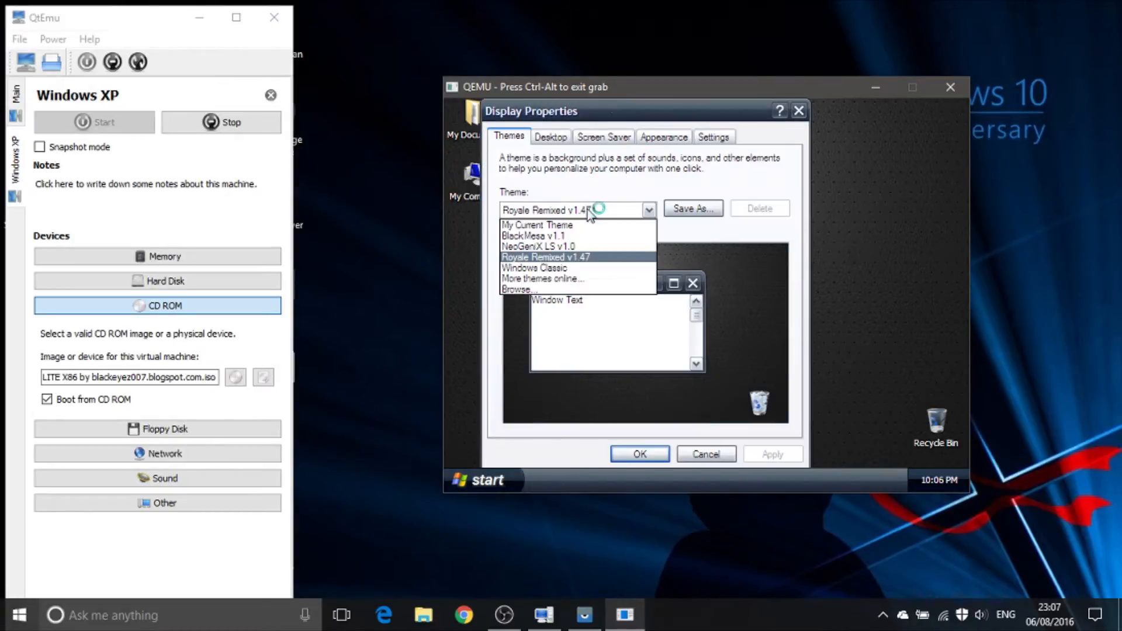
left_click(587, 268)
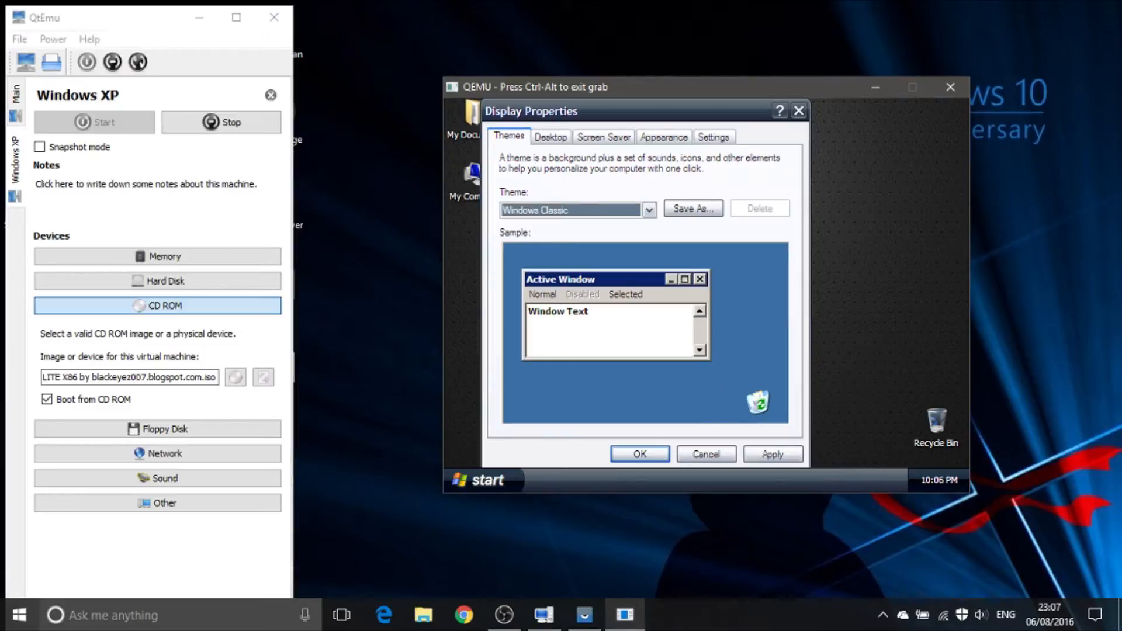
left_click(770, 459)
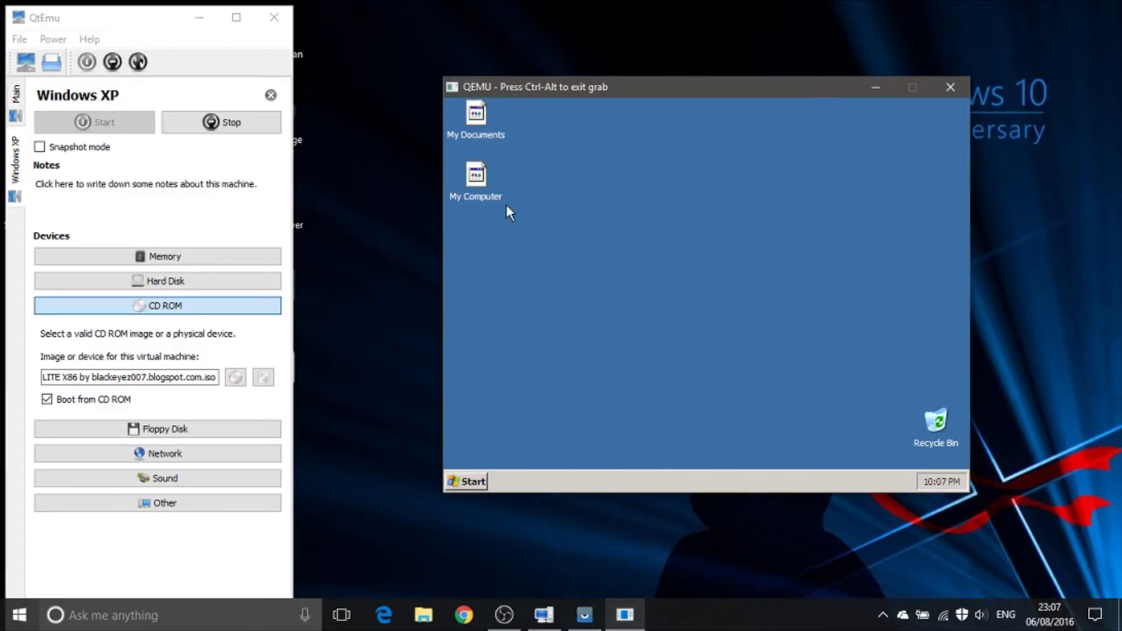
Step: Open My Computer and examine the size and free-space details of Local Disk (C:)
left_click(467, 481)
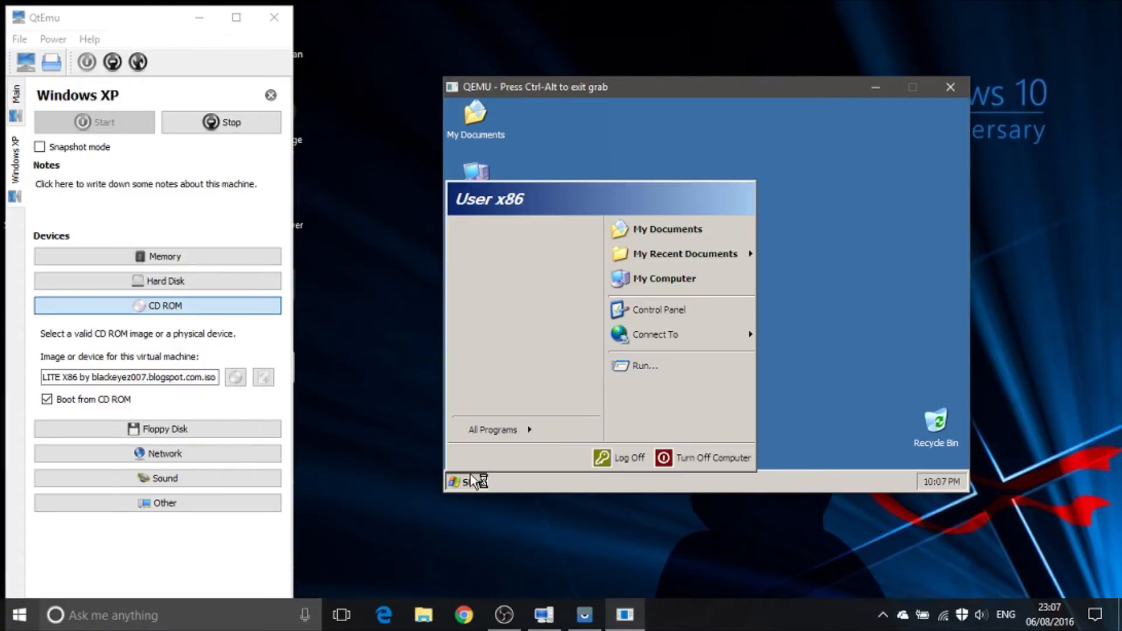
left_click(673, 274)
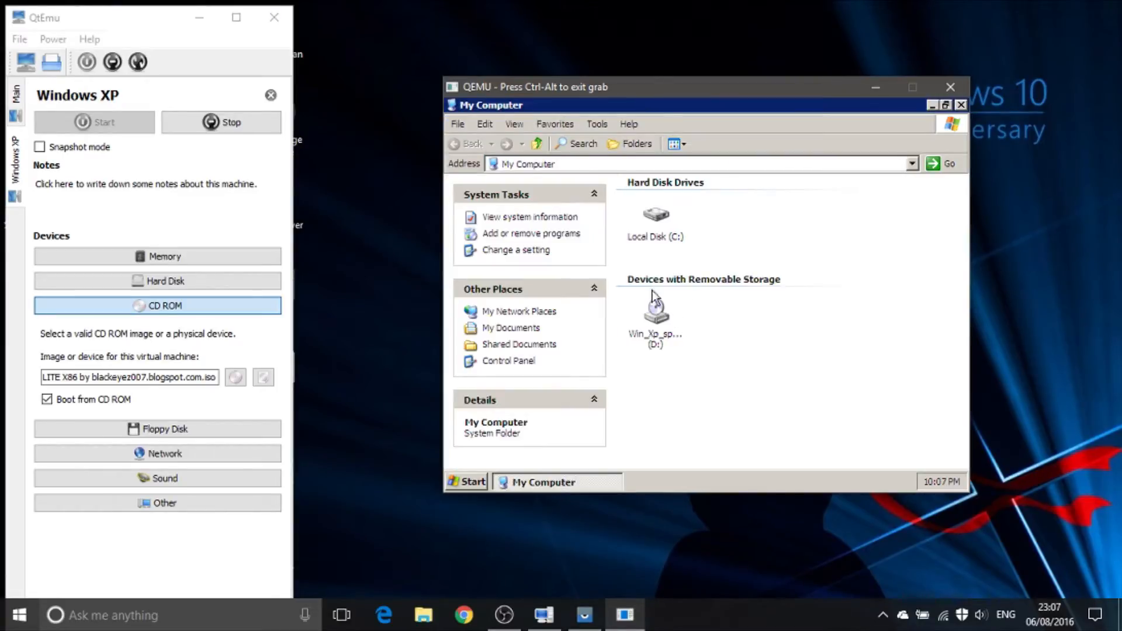
left_click(664, 228)
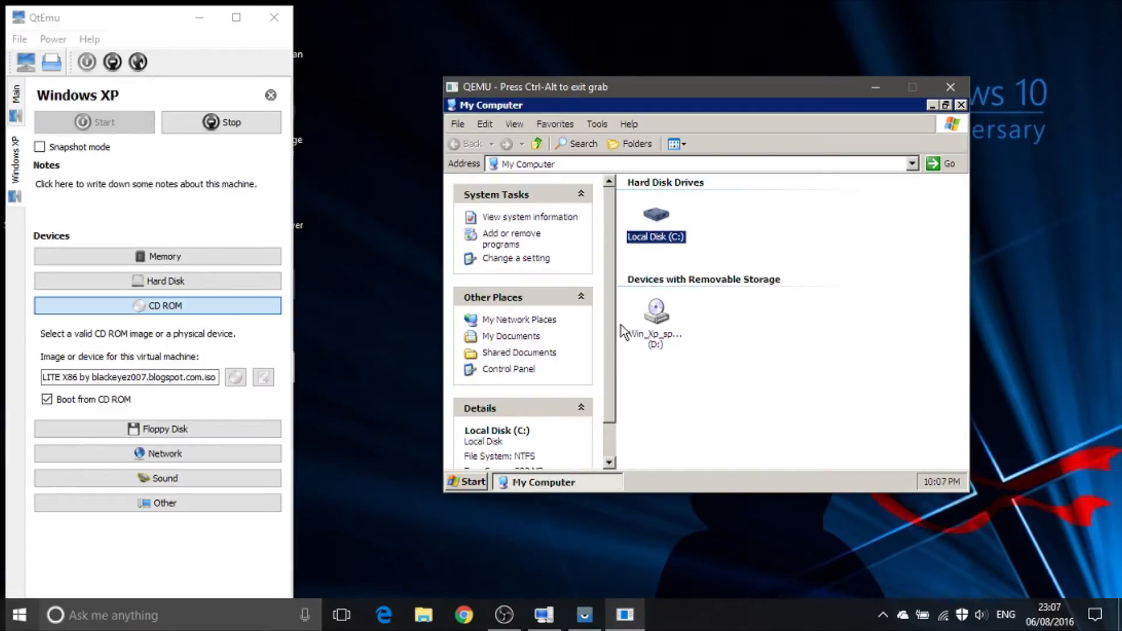
scroll(612, 327, "down", 2)
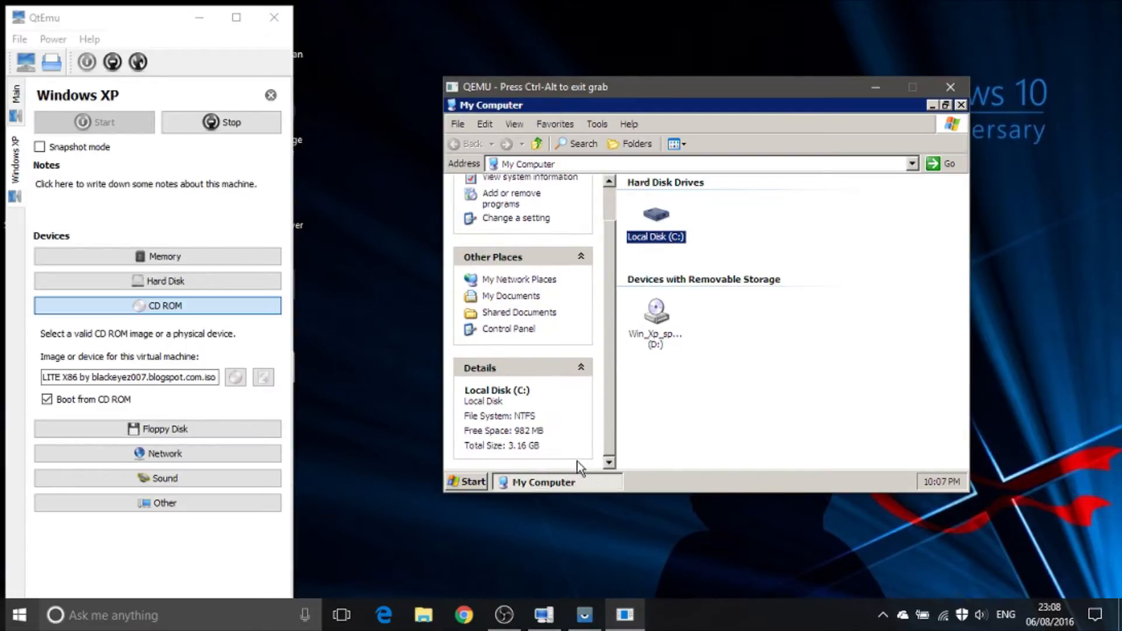
Step: Open Local Disk (C:), show its hidden contents, and examine the file details of DPsFnshr.exe
double_click(672, 235)
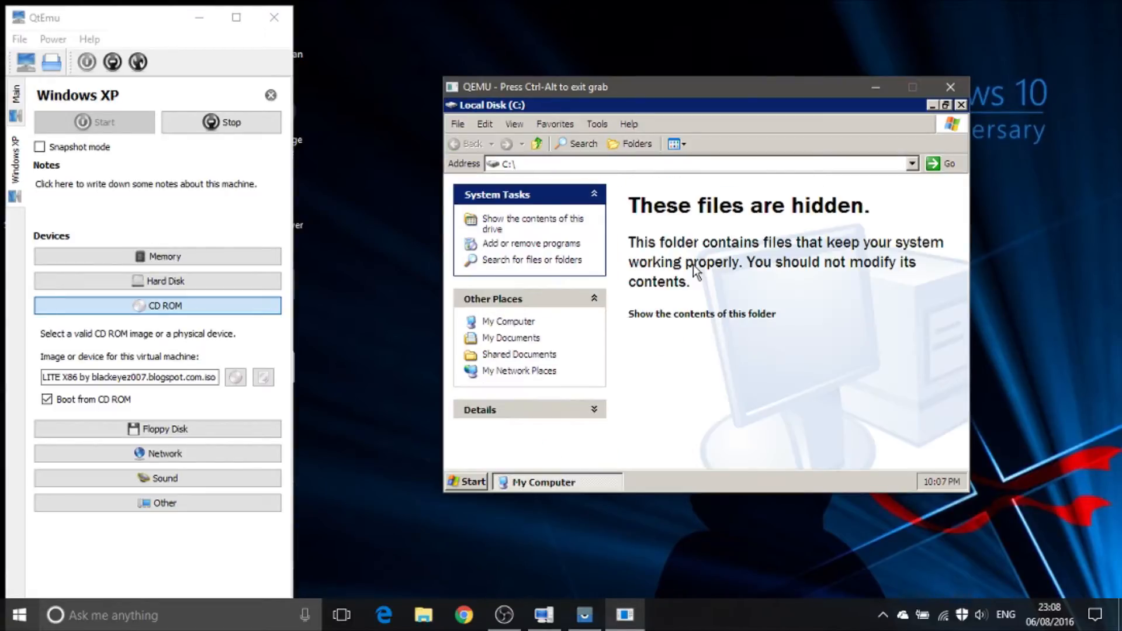
left_click(684, 315)
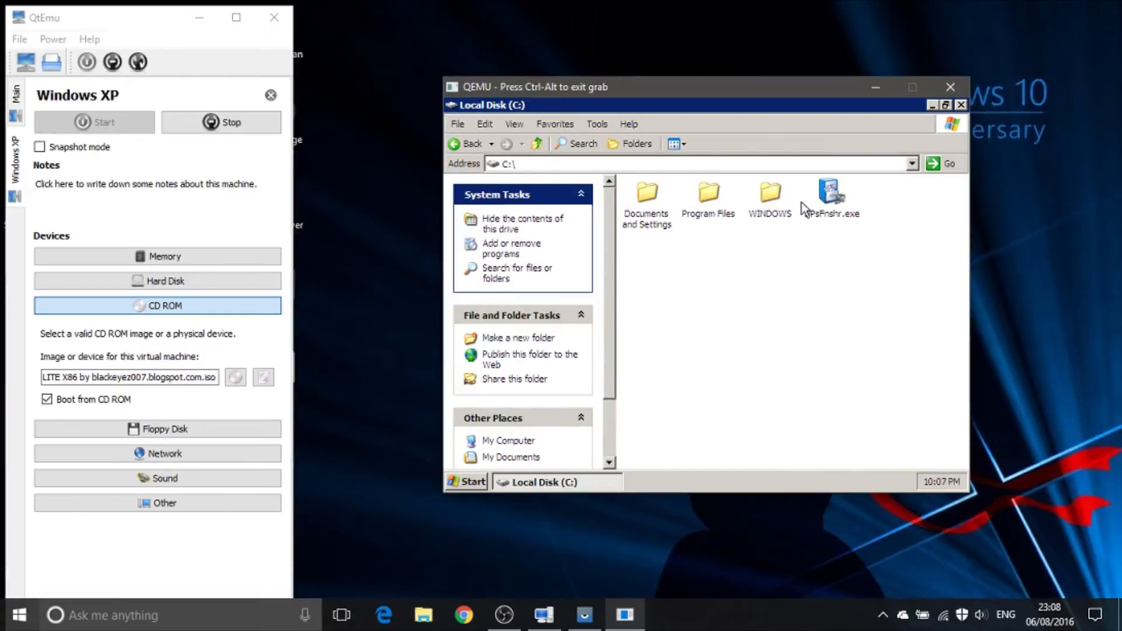
left_click(827, 196)
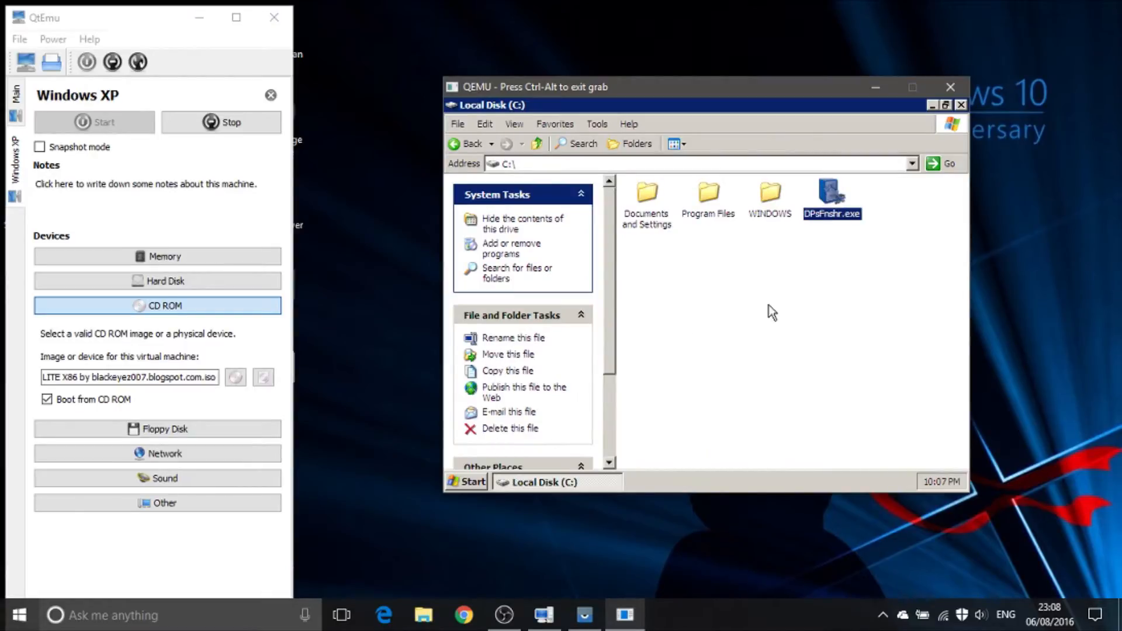
left_click_drag(612, 339, 608, 430)
left_click(590, 449)
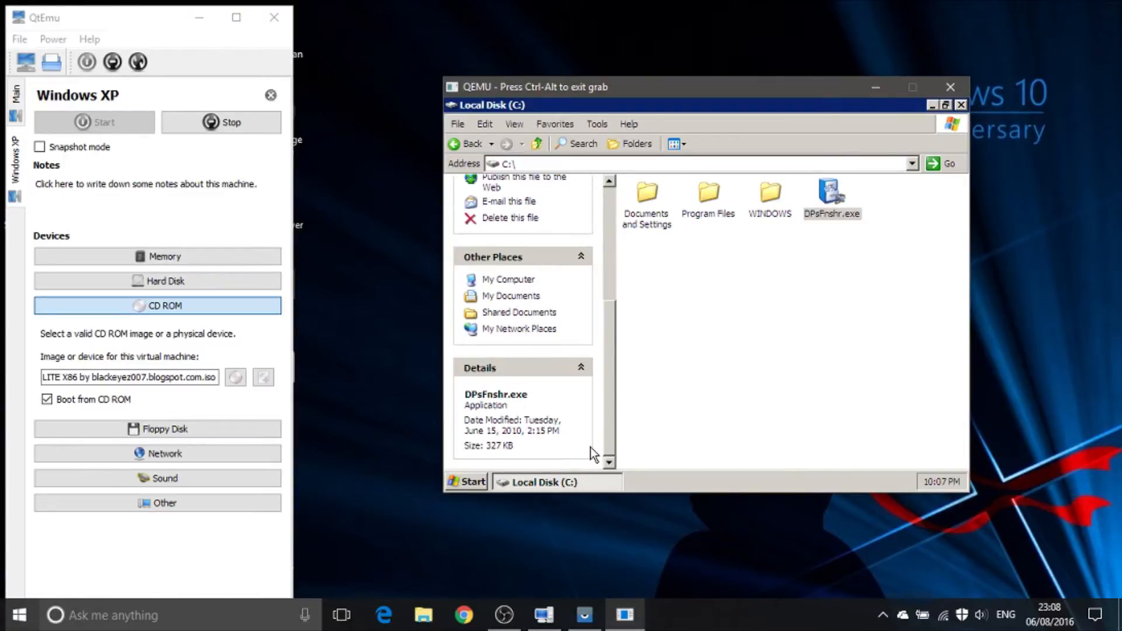
Step: Open the WINDOWS folder, show its hidden contents, and look inside its Temp subfolder
left_click(746, 202)
left_click(746, 202)
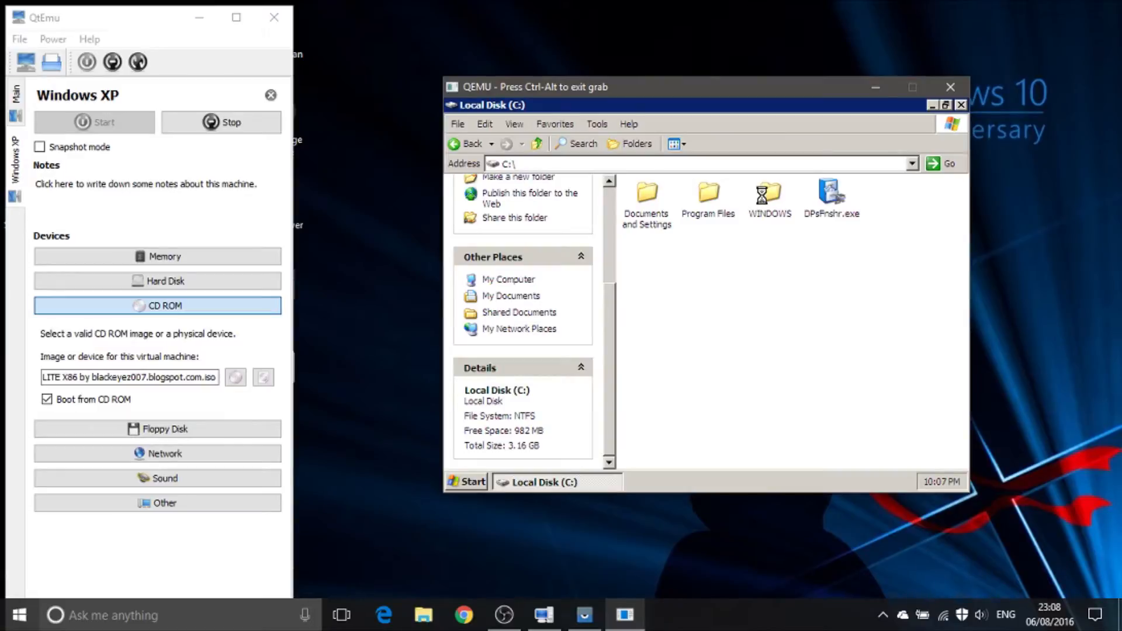
double_click(762, 195)
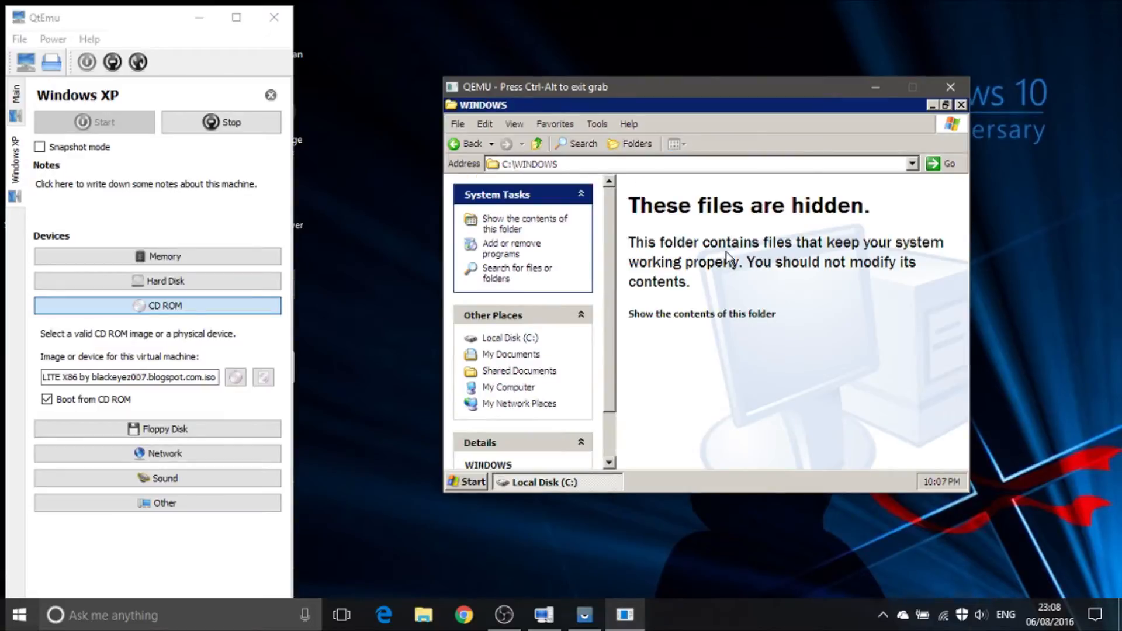
left_click(684, 319)
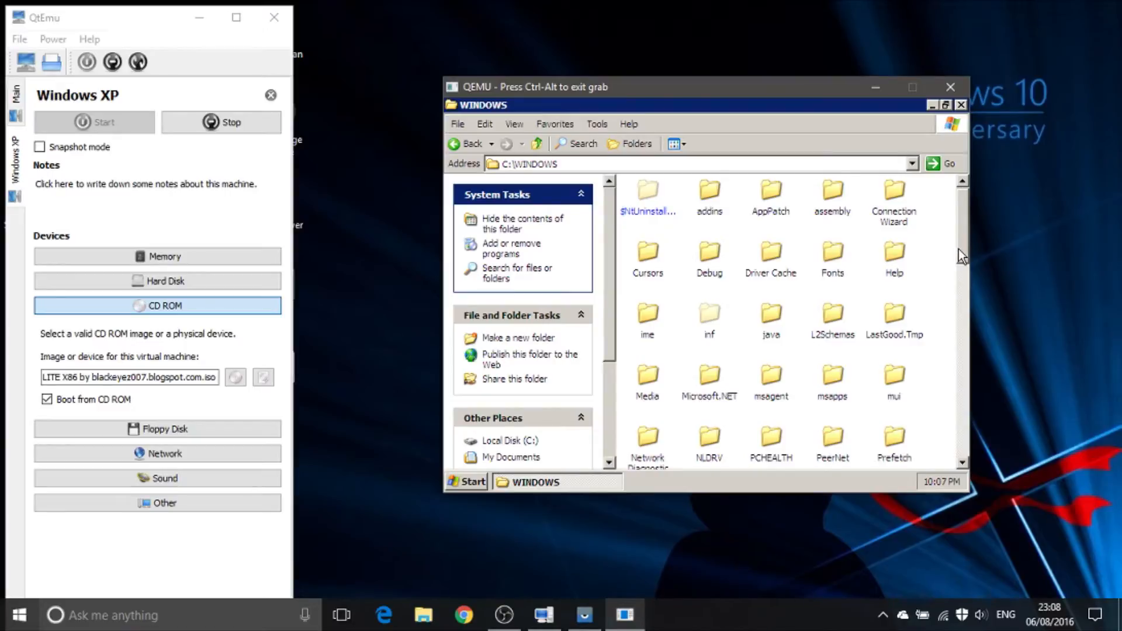
left_click_drag(958, 249, 951, 321)
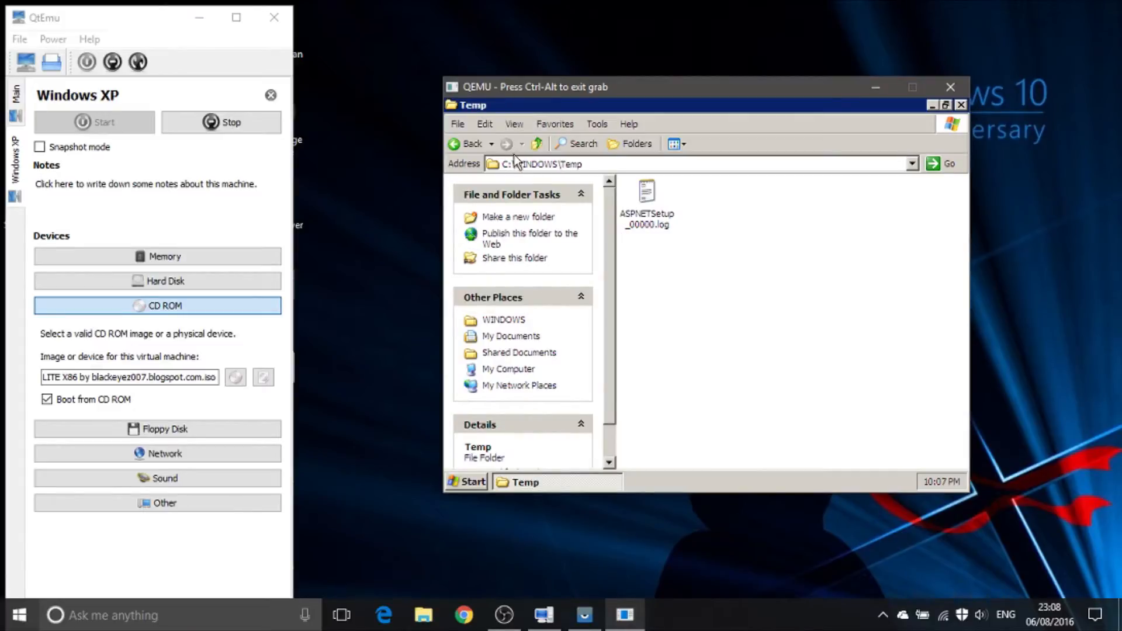
Step: Return to the root of C: and check the details of the Documents and Settings and WINDOWS folders
left_click(535, 144)
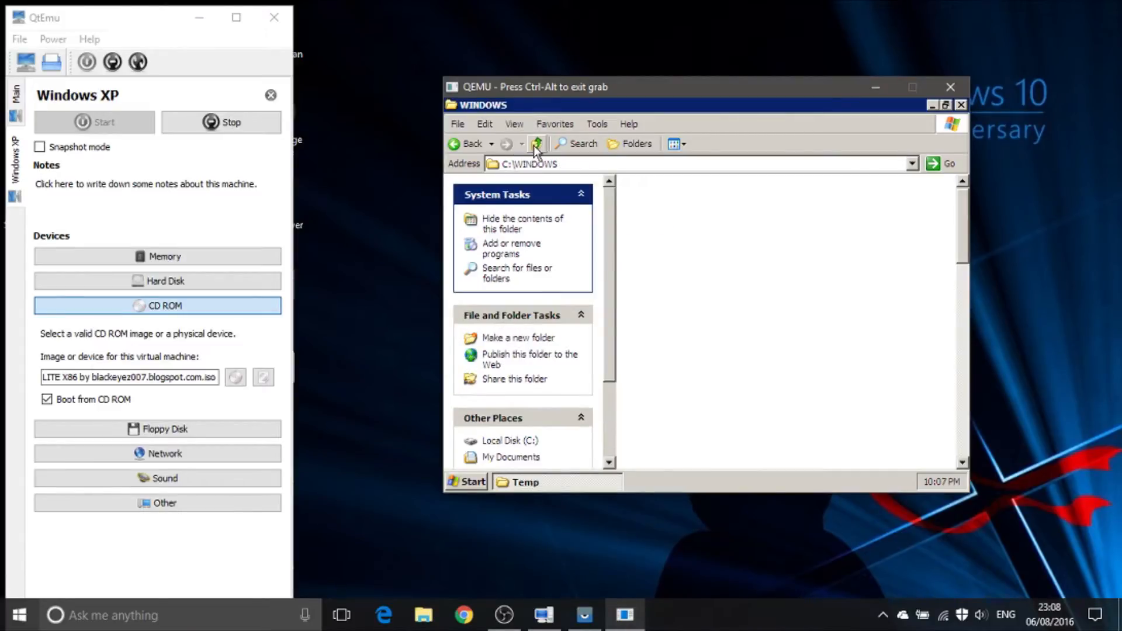
left_click(536, 144)
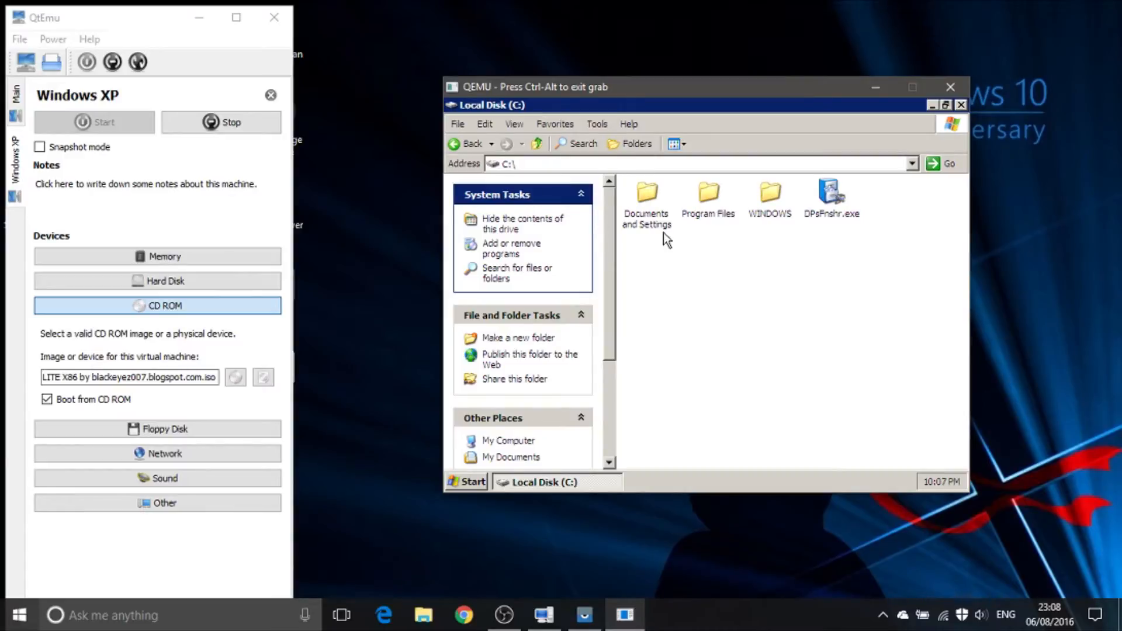
left_click(660, 213)
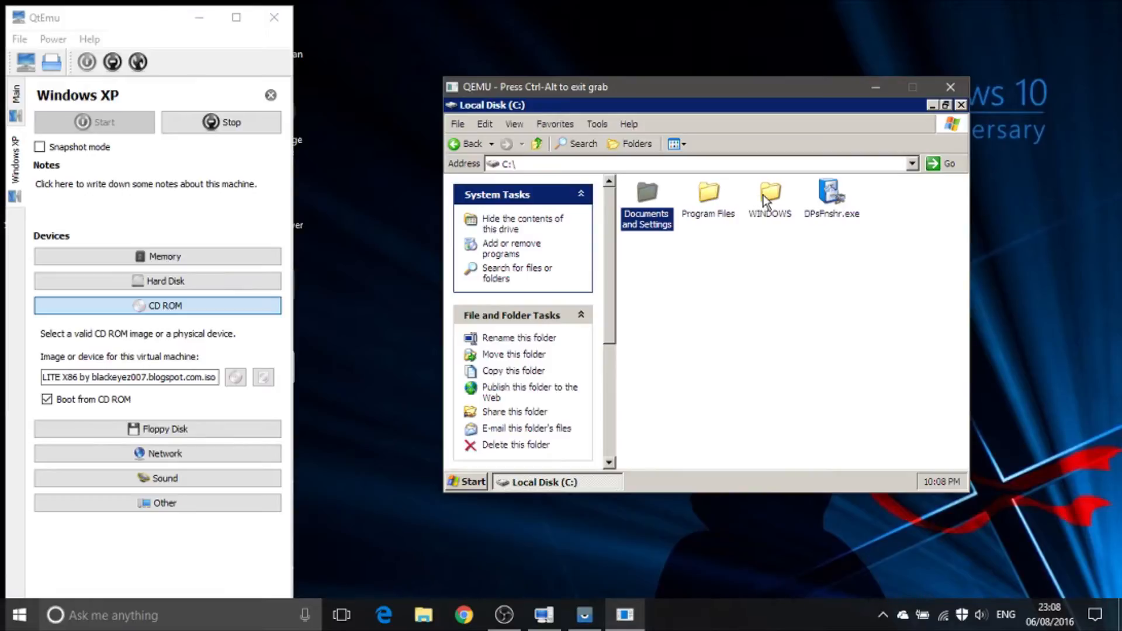
mouse_move(764, 195)
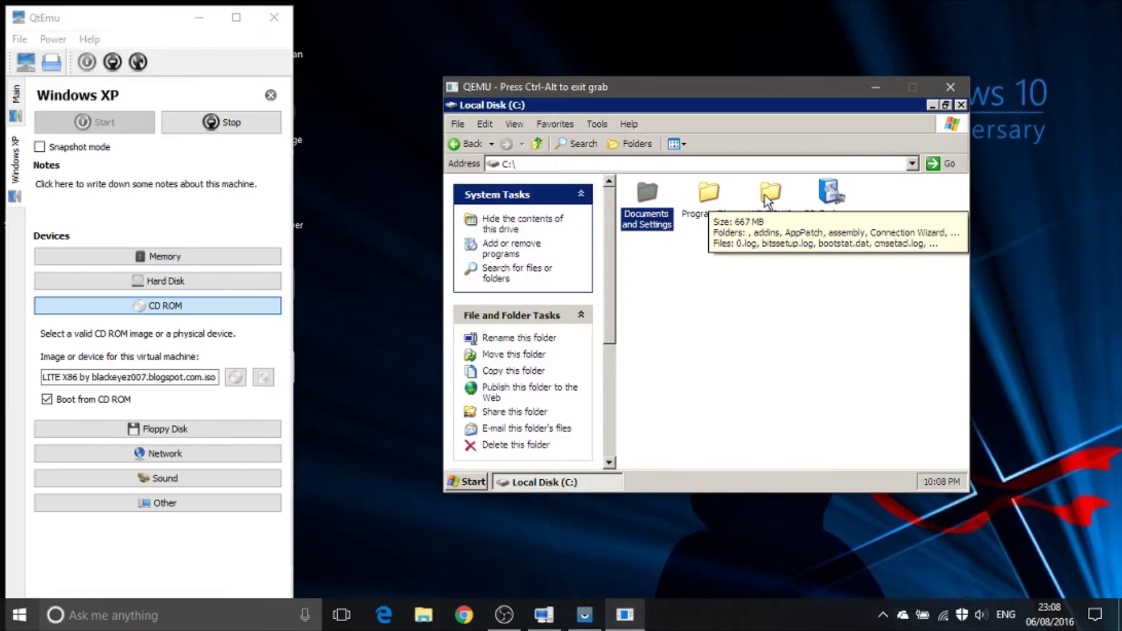
left_click_drag(606, 307, 580, 427)
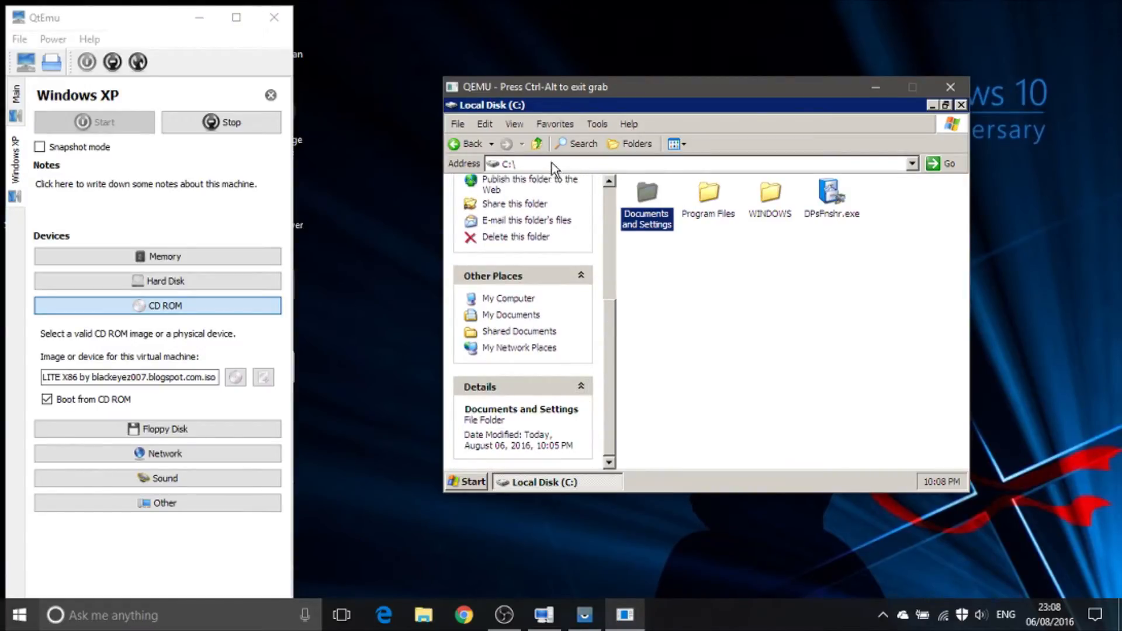
Step: Go back to My Computer and open the properties of Local Disk (C:) to check its disk usage
left_click(541, 147)
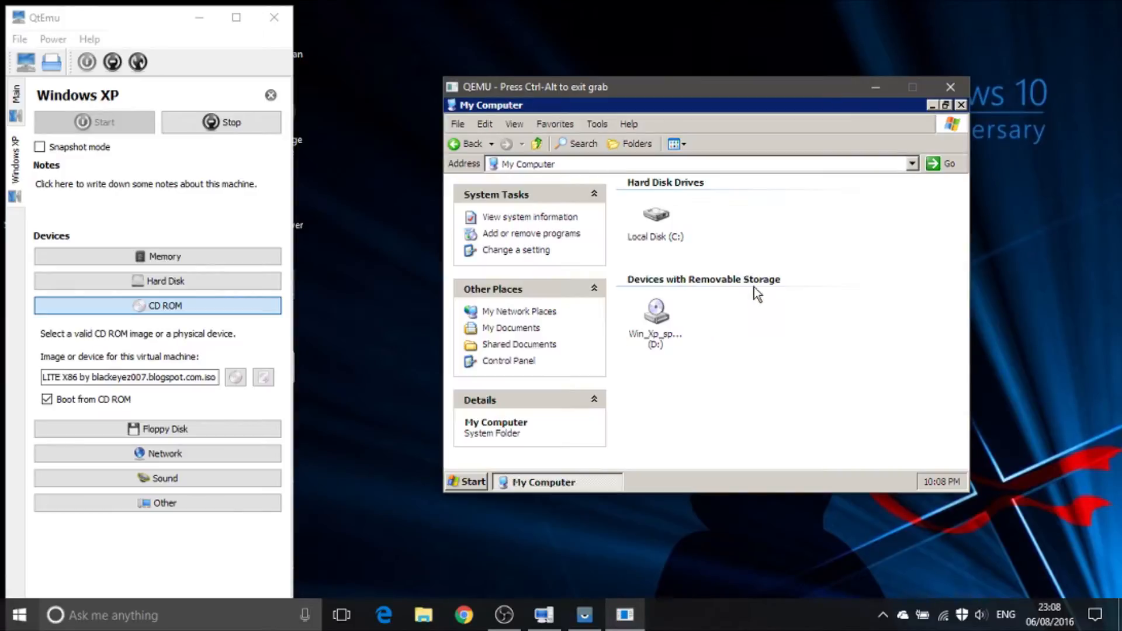
right_click(640, 218)
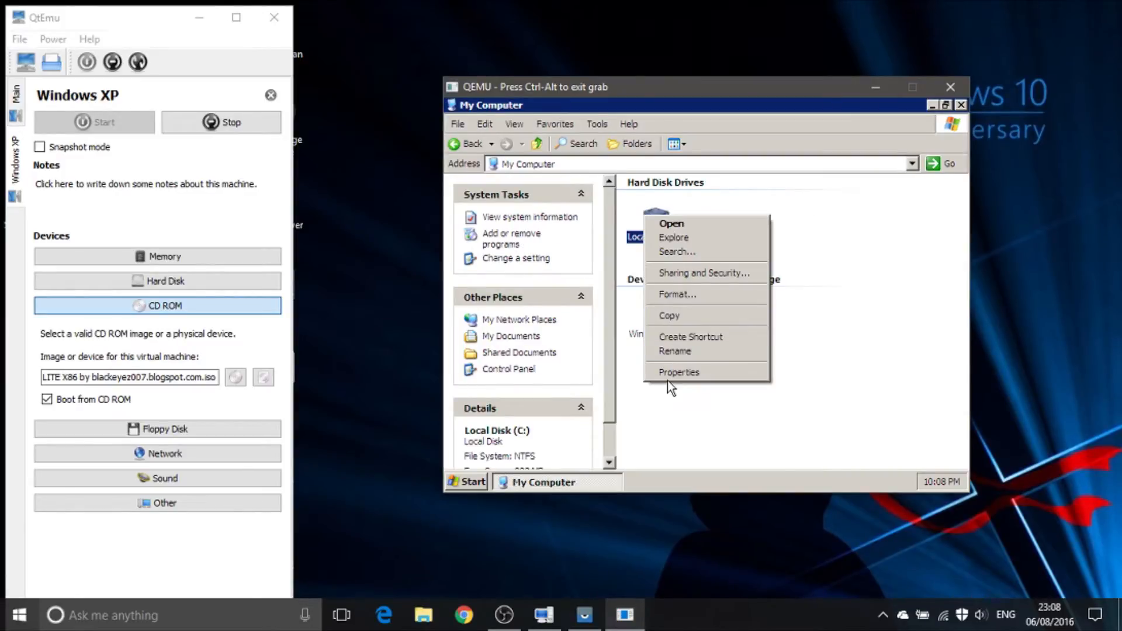
left_click(678, 369)
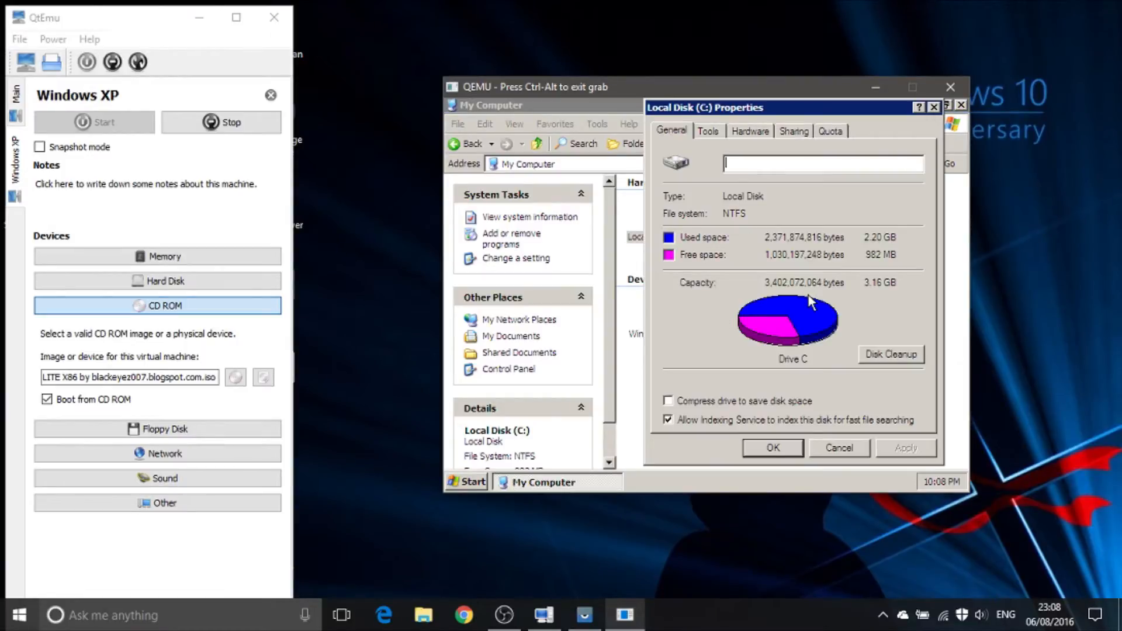
Step: Close the disk properties, open Local Disk (C:), and check the size of the WINDOWS folder in its properties
left_click(829, 450)
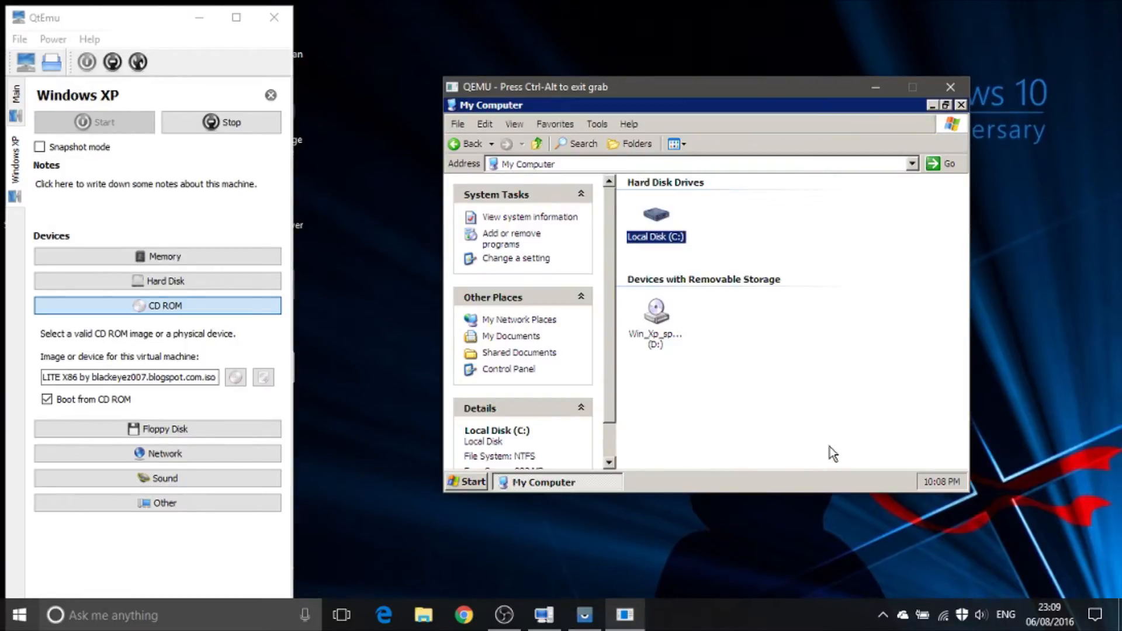
double_click(659, 210)
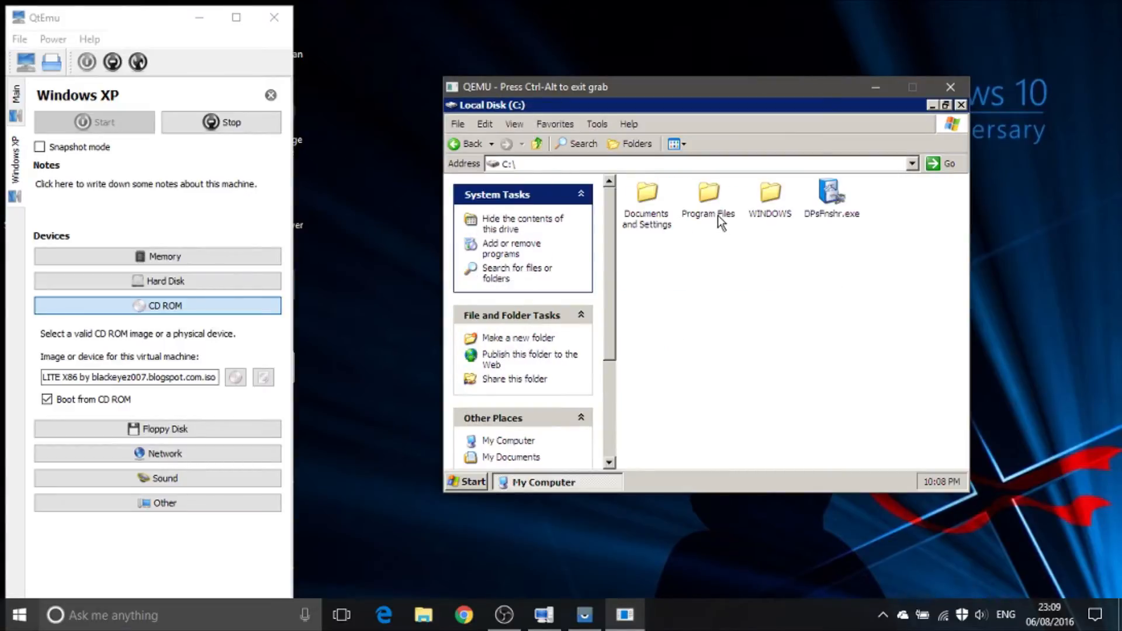
right_click(775, 198)
left_click(802, 368)
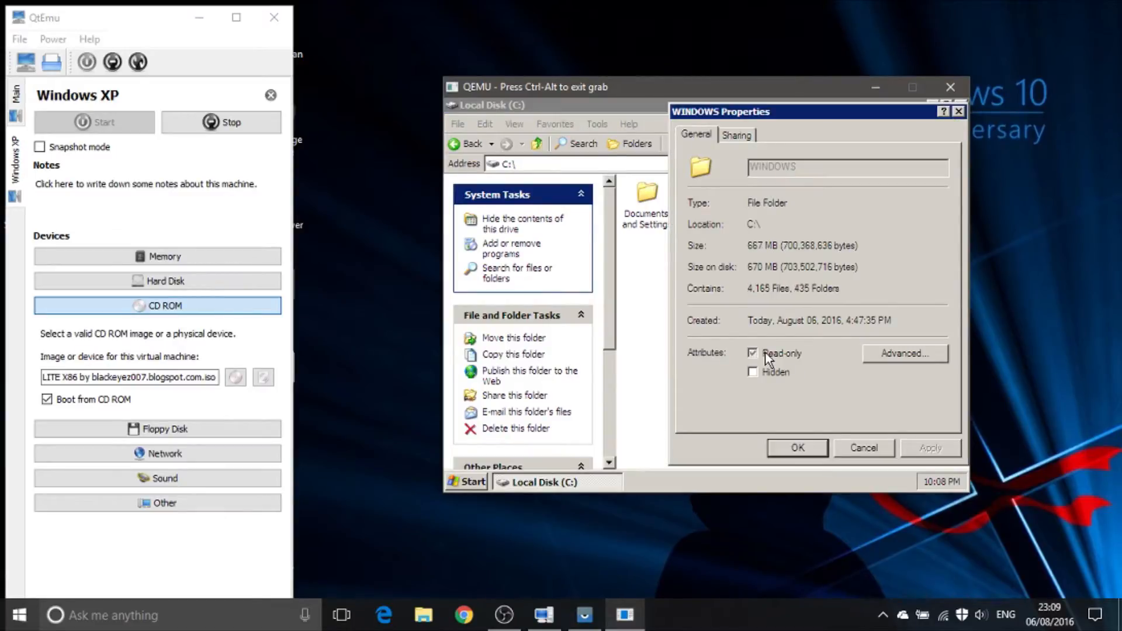
left_click(849, 446)
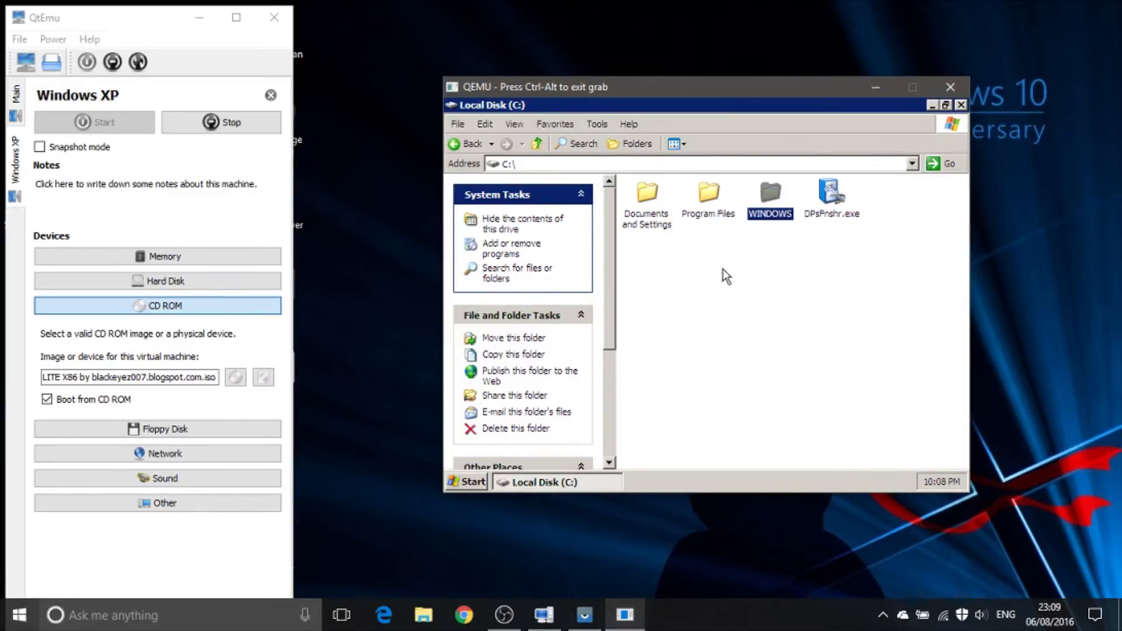
Step: Check the sizes of the Documents and Settings and Program Files folders in their properties
right_click(659, 206)
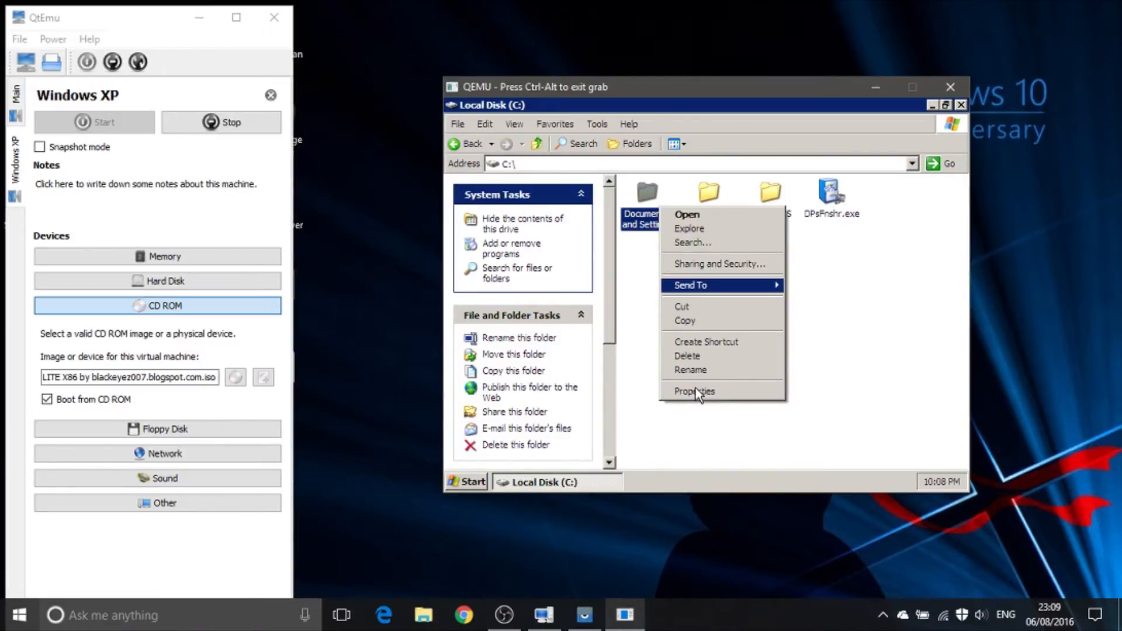
left_click(699, 391)
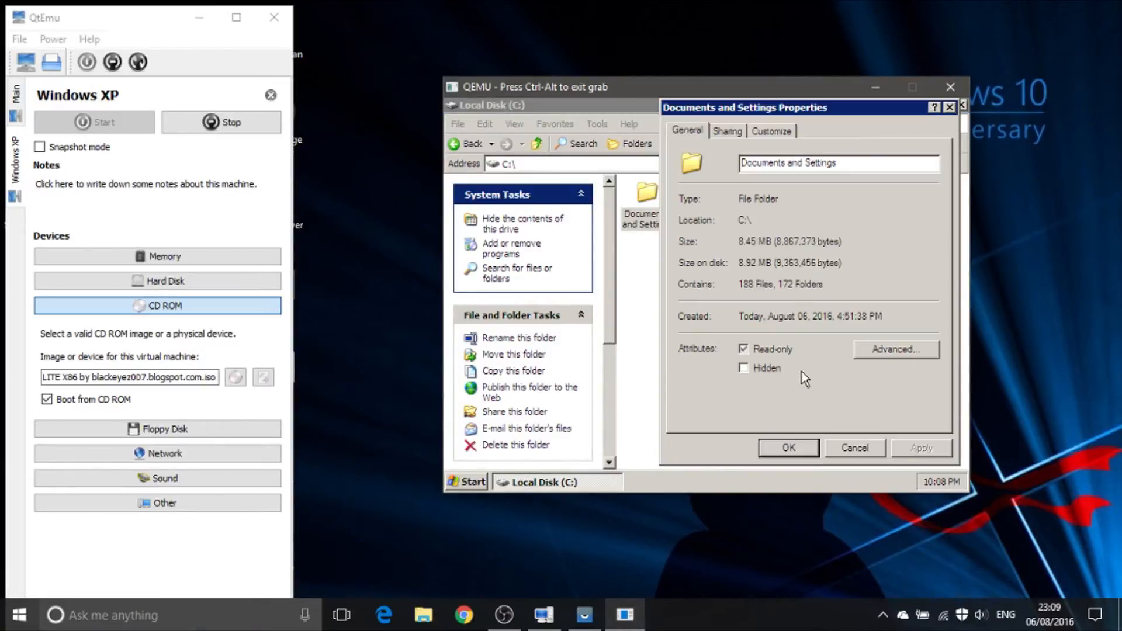
left_click(833, 449)
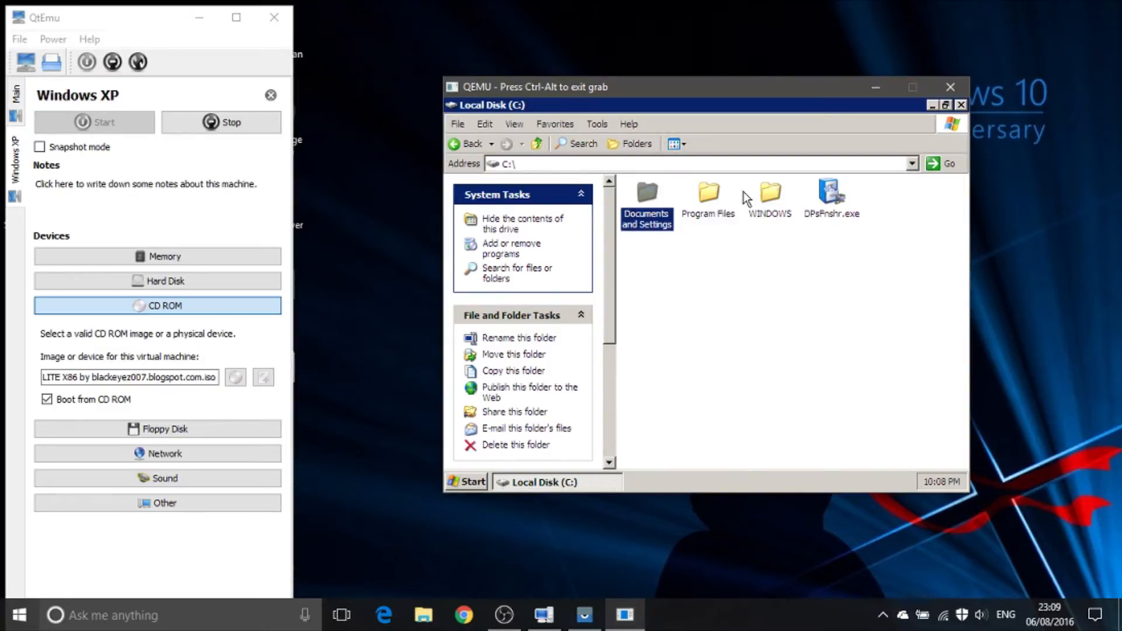
right_click(718, 203)
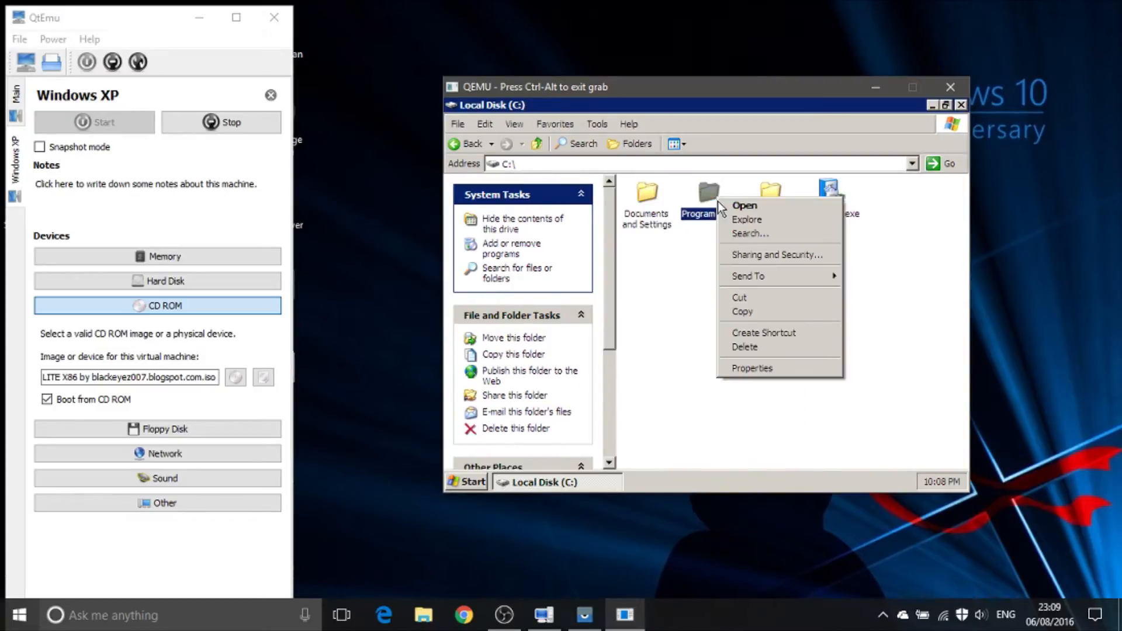
left_click(752, 367)
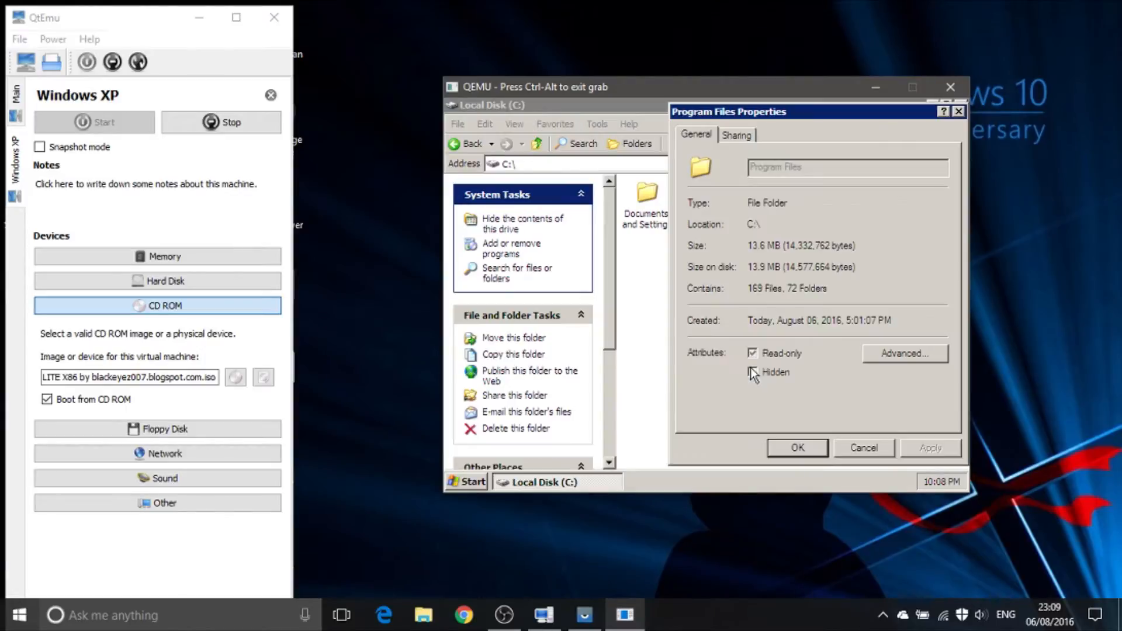
left_click(842, 444)
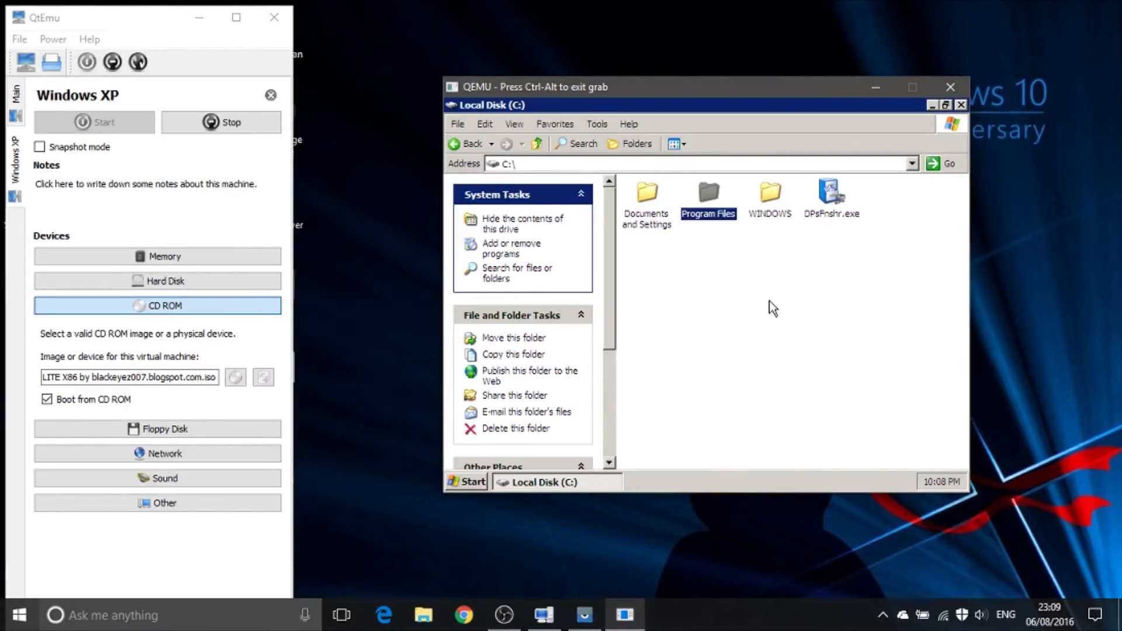
Step: Reselect the option to show hidden files and folders in Folder Options and confirm it
left_click(588, 127)
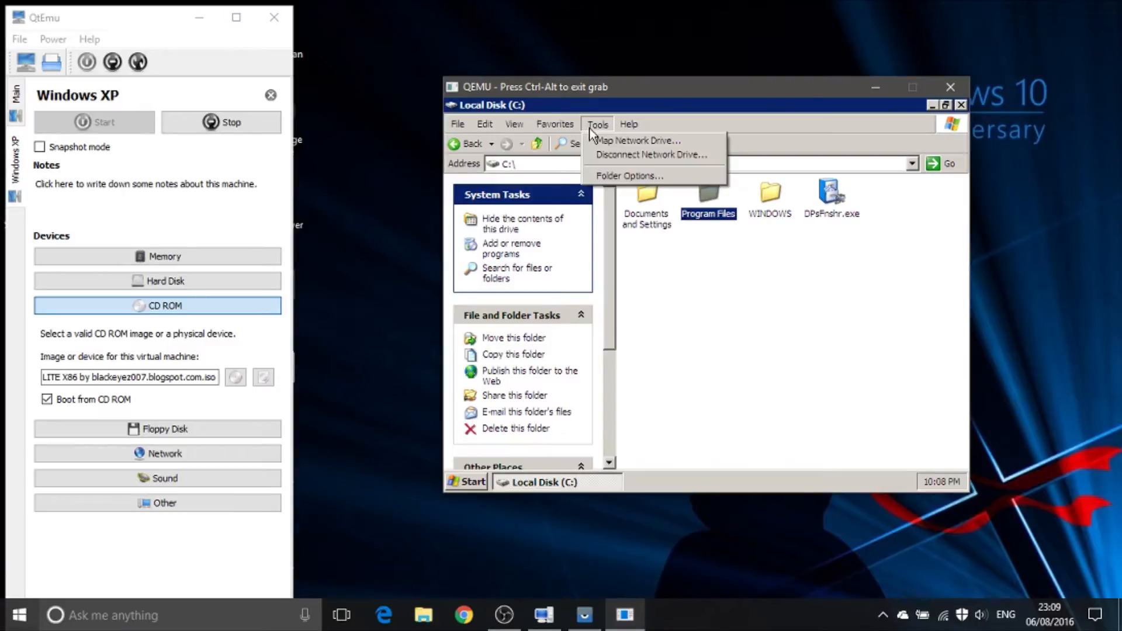
left_click(614, 175)
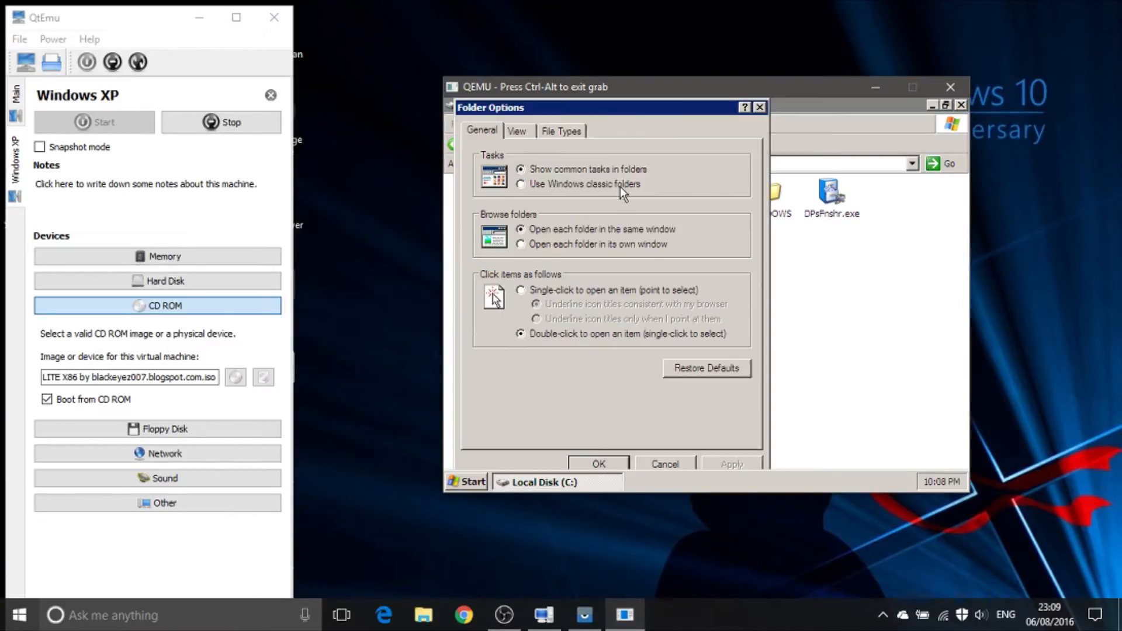
left_click(517, 131)
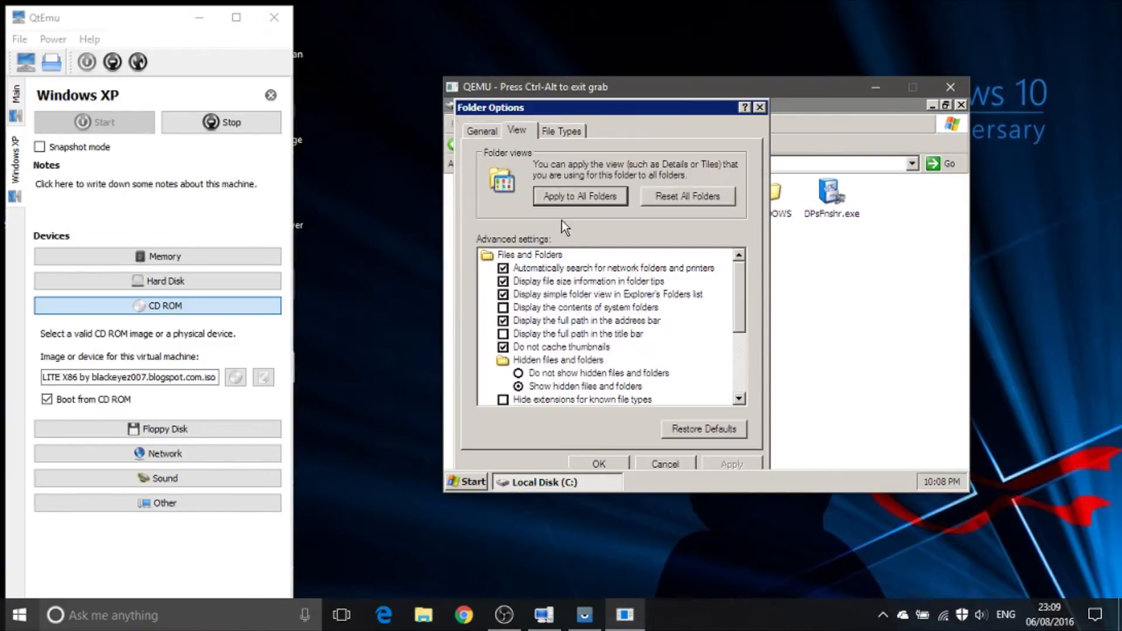
left_click(552, 373)
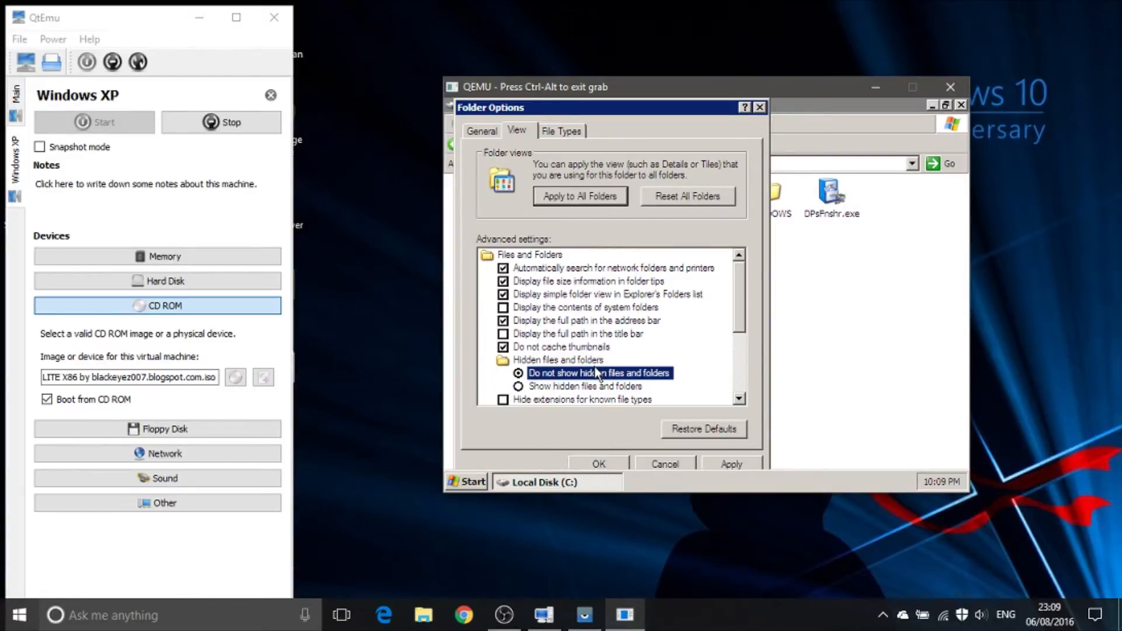
left_click(595, 386)
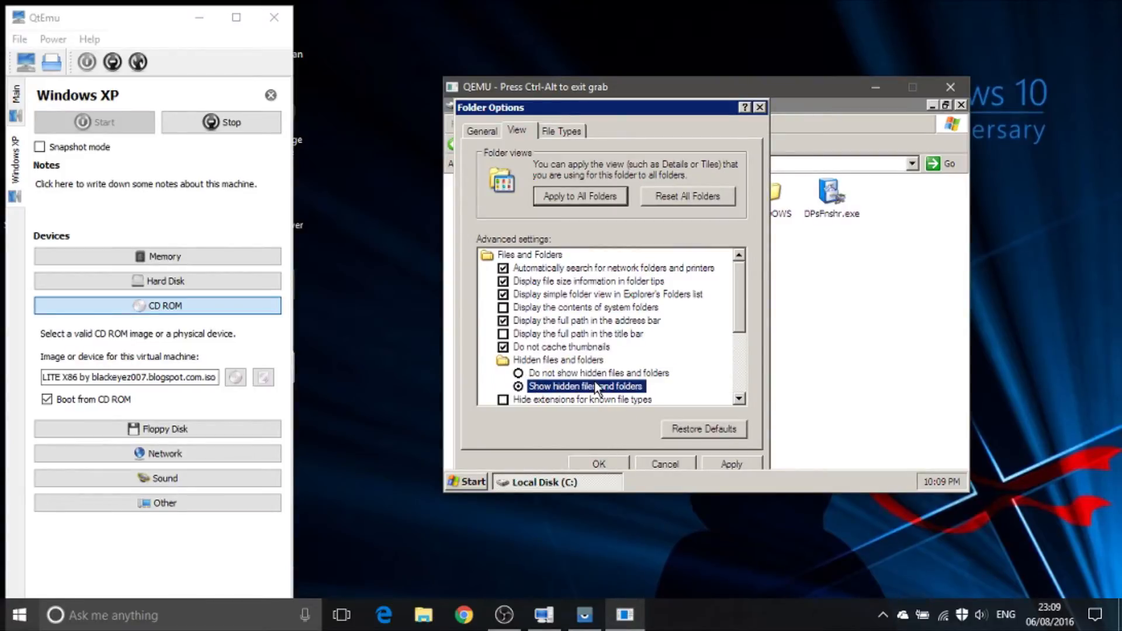
left_click(597, 465)
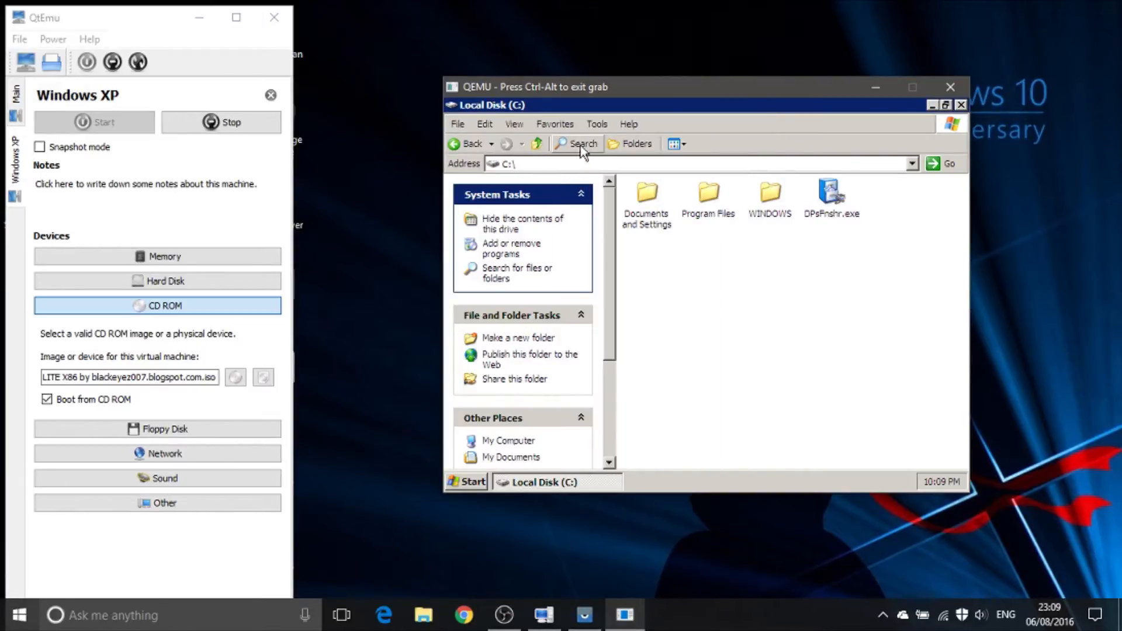
Step: Turn off hiding of protected operating system files in Folder Options, accept the warning, and apply the change
left_click(597, 124)
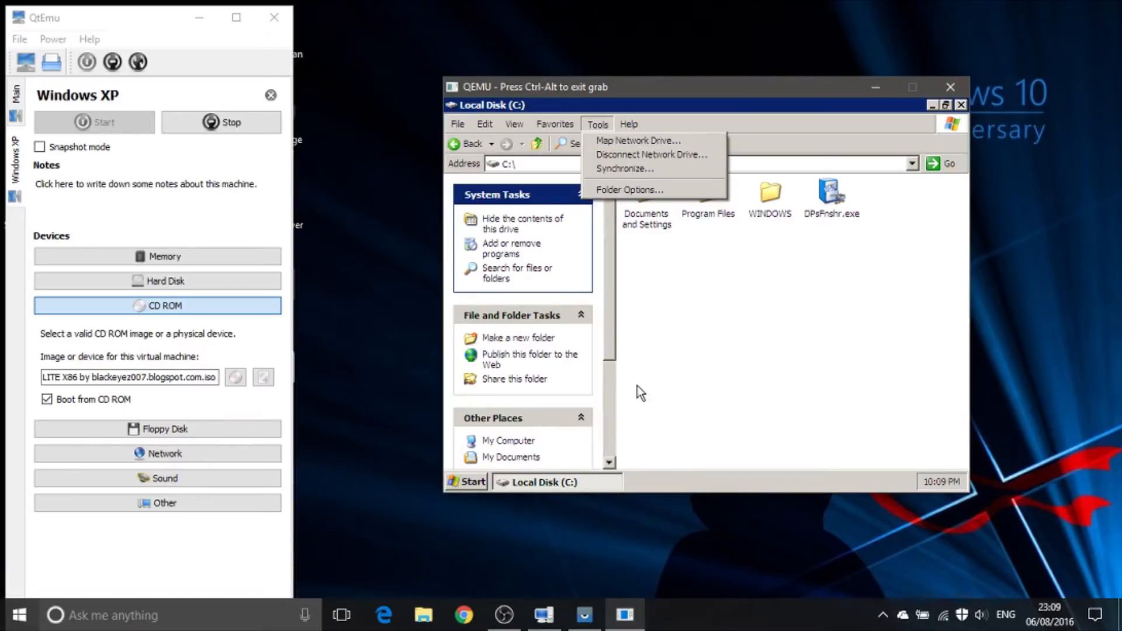
left_click(632, 193)
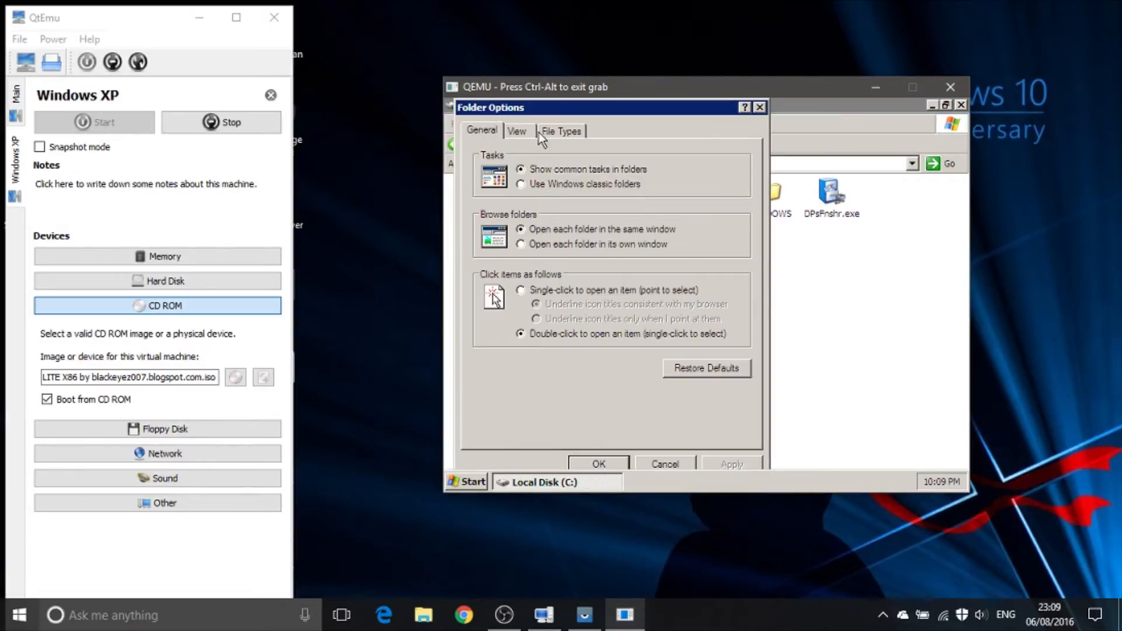
left_click(517, 131)
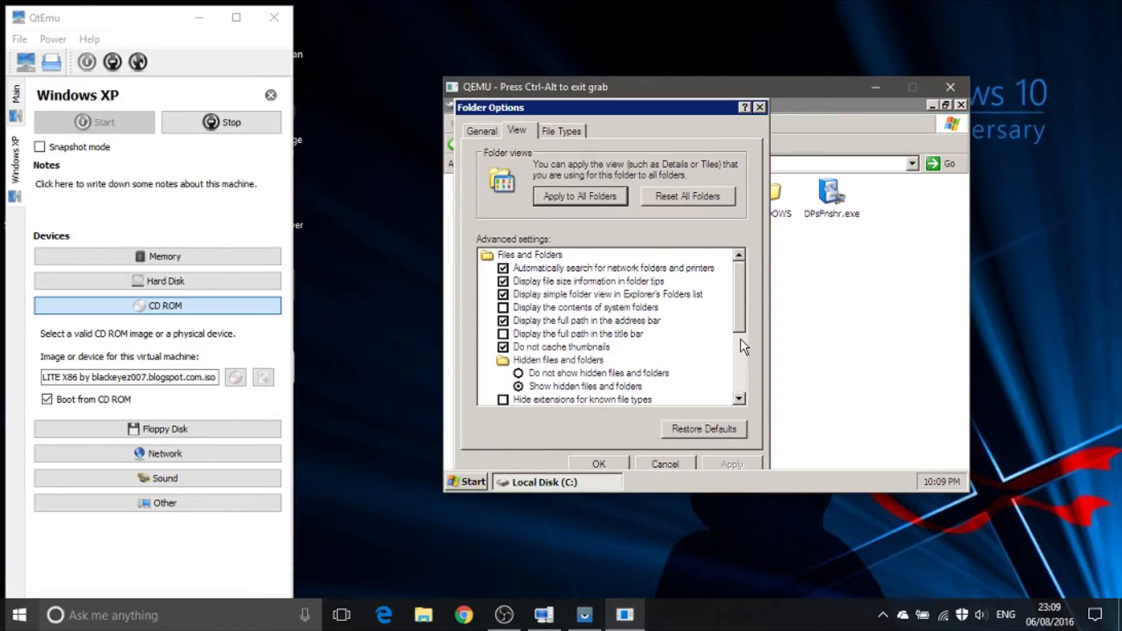
scroll(740, 339, "down", 1)
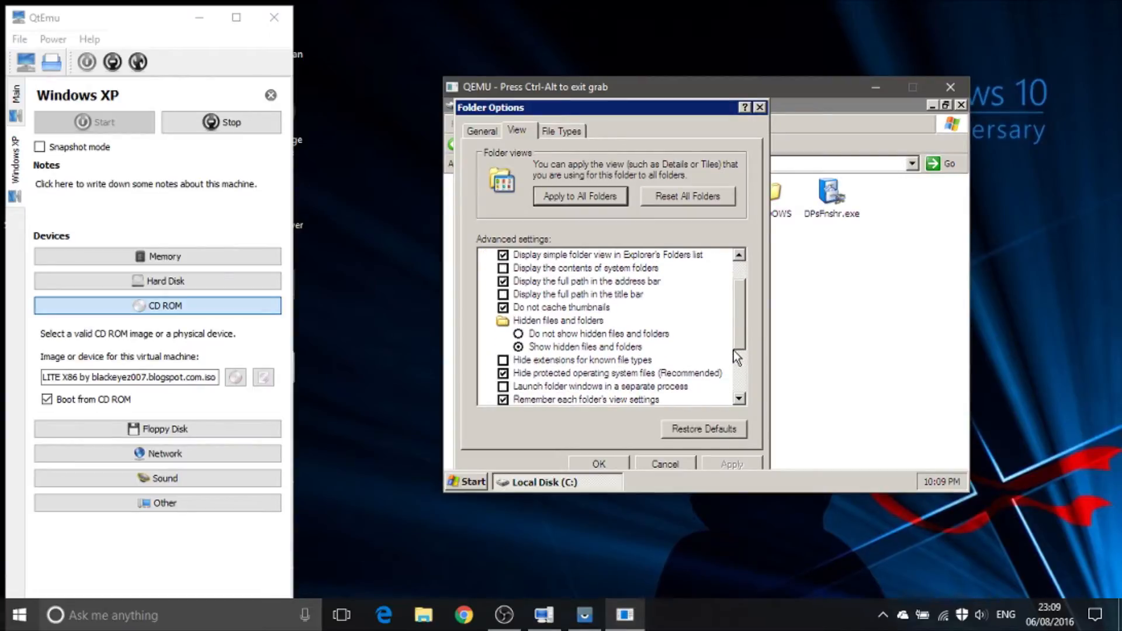
left_click(518, 374)
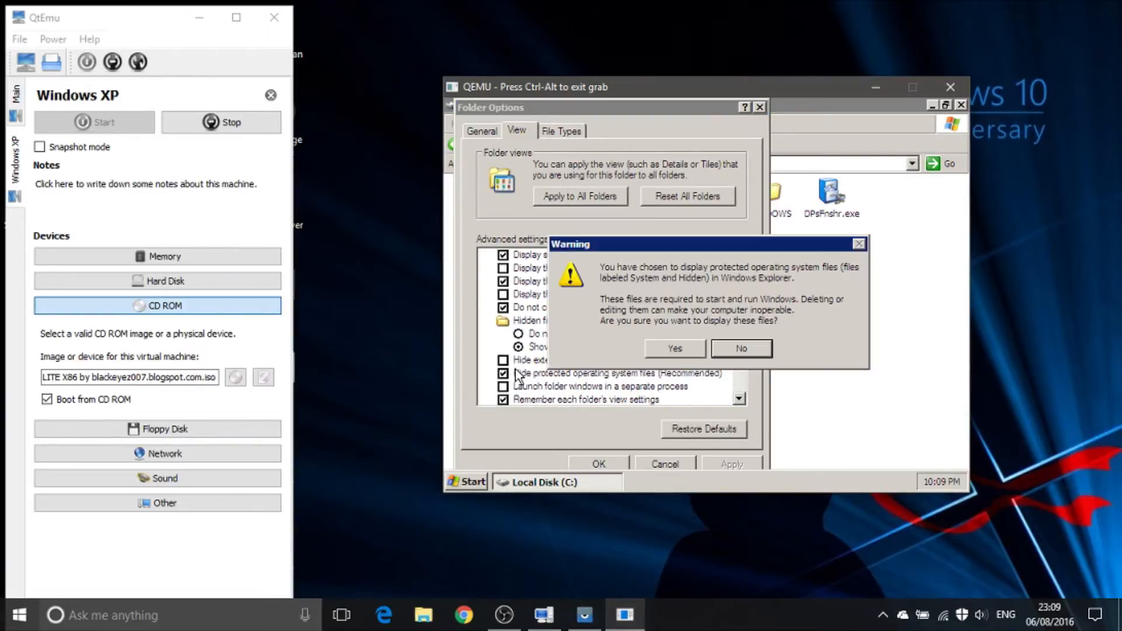
left_click(678, 349)
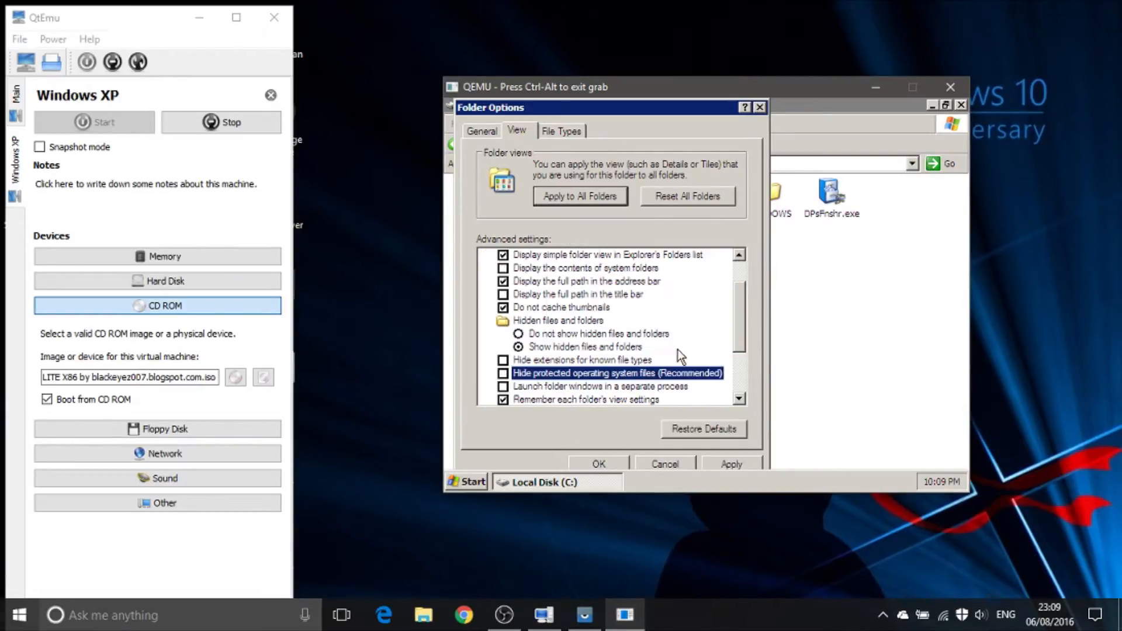
left_click(611, 468)
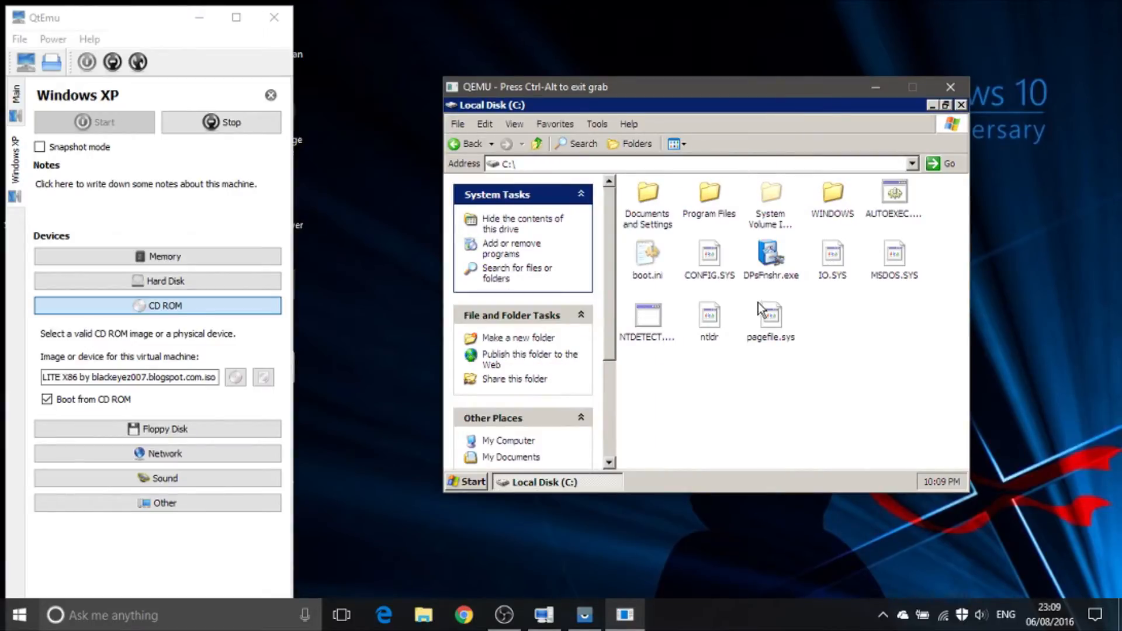
Step: Select the files from boot.ini to pagefile.sys in C: to check their total size, and examine the details of pagefile.sys alone
left_click_drag(910, 334, 634, 244)
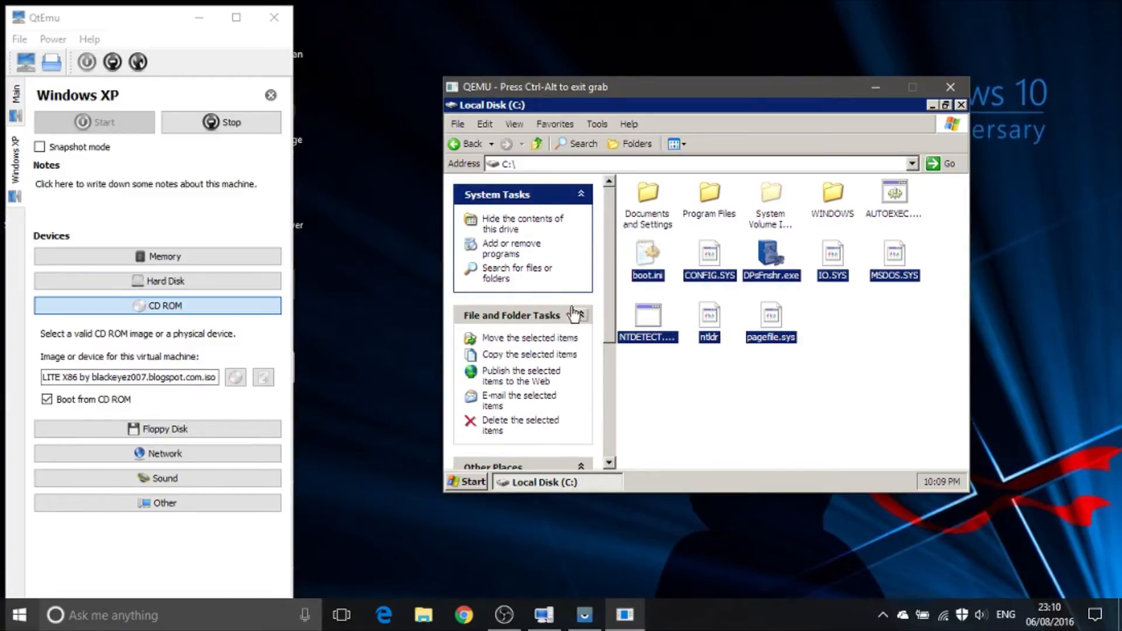
left_click_drag(608, 317, 583, 468)
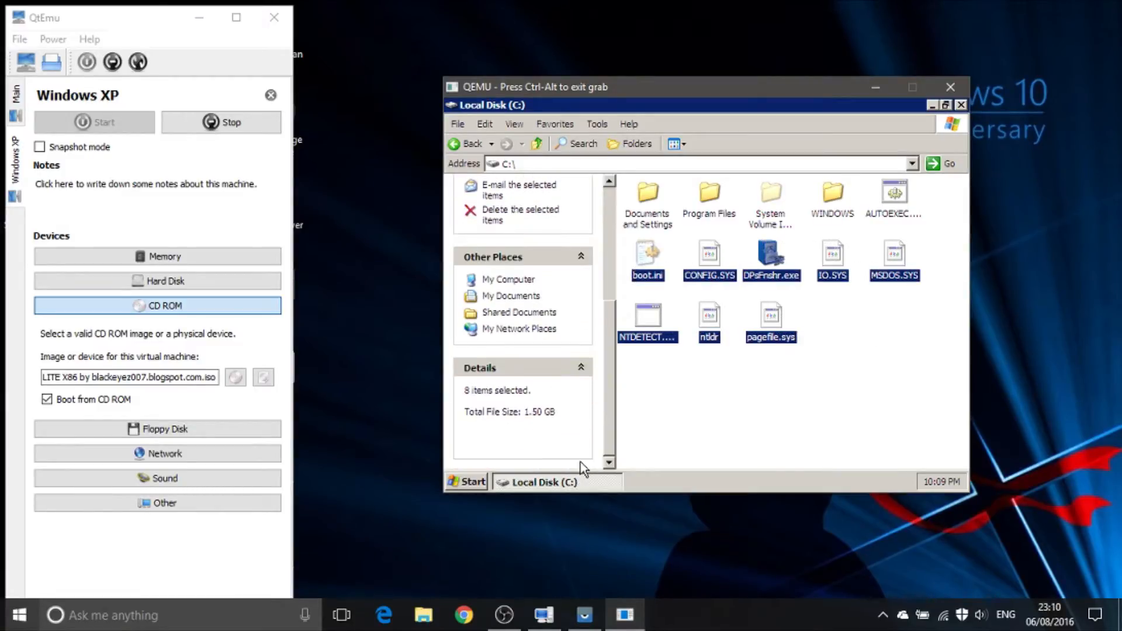
left_click(763, 388)
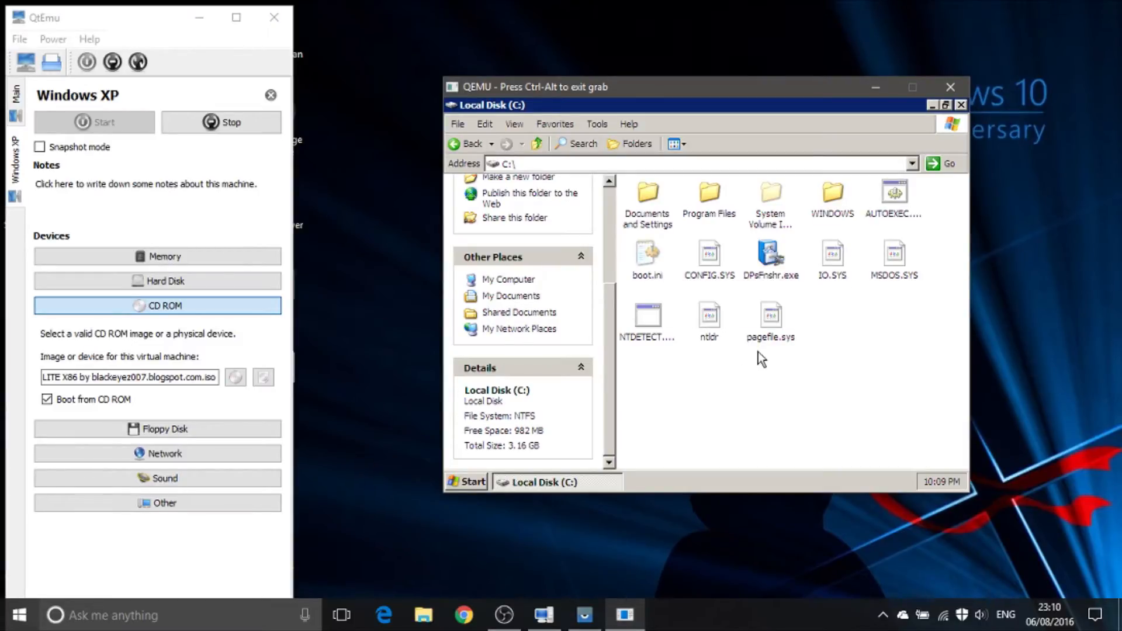
left_click(773, 324)
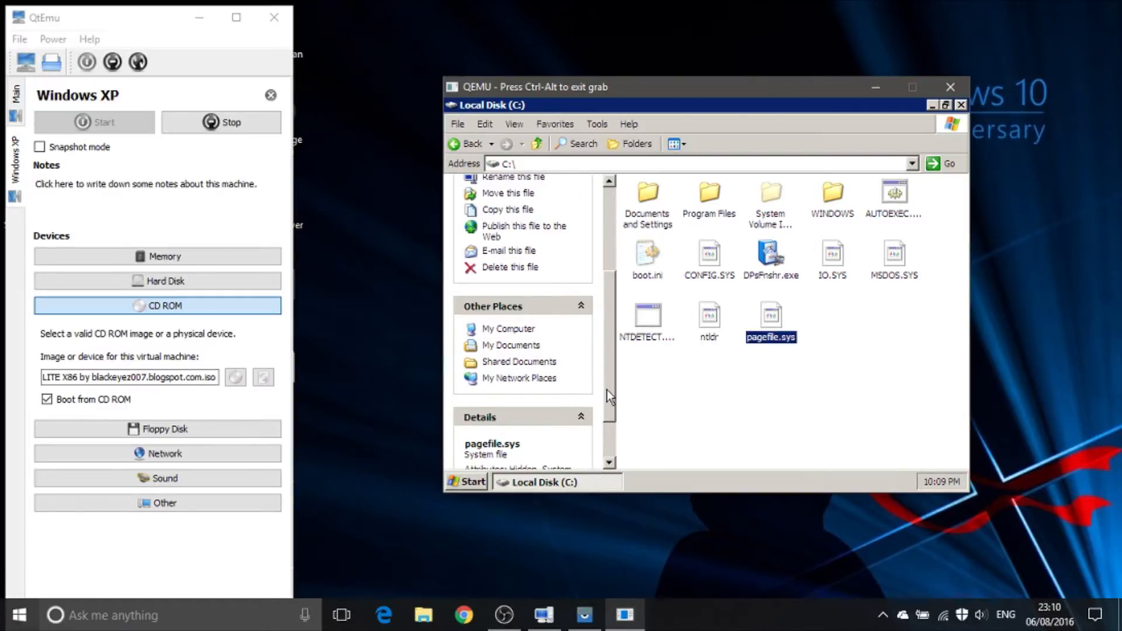
left_click_drag(606, 389, 605, 426)
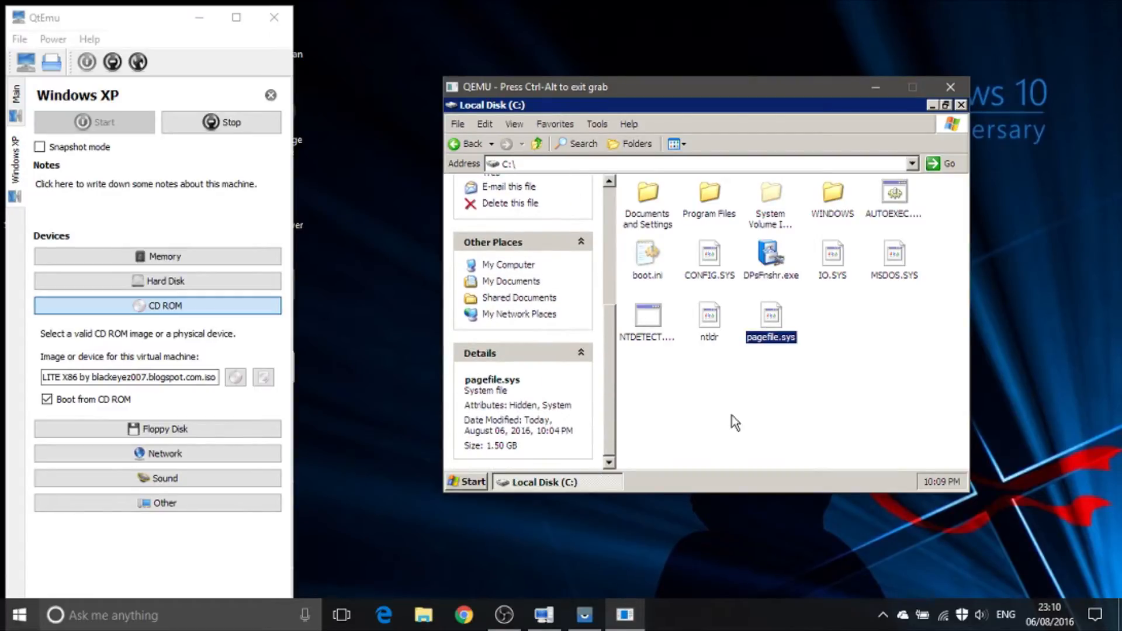
Step: Close the C: window and open the Virtual Memory settings through the advanced performance options in the computer's System Properties
left_click(485, 480)
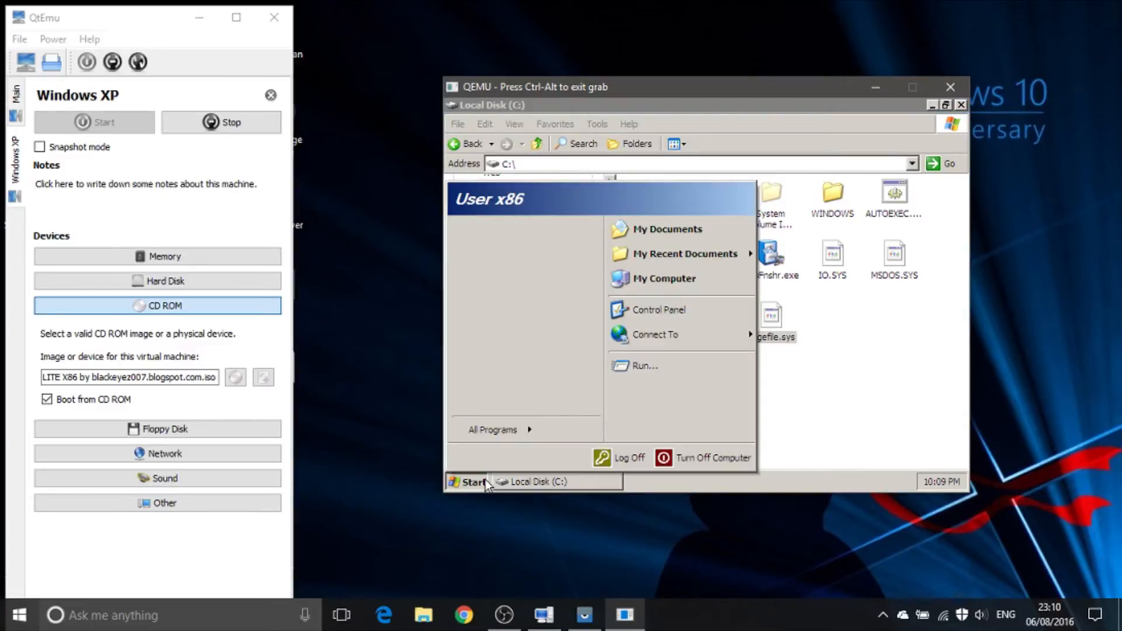
right_click(696, 289)
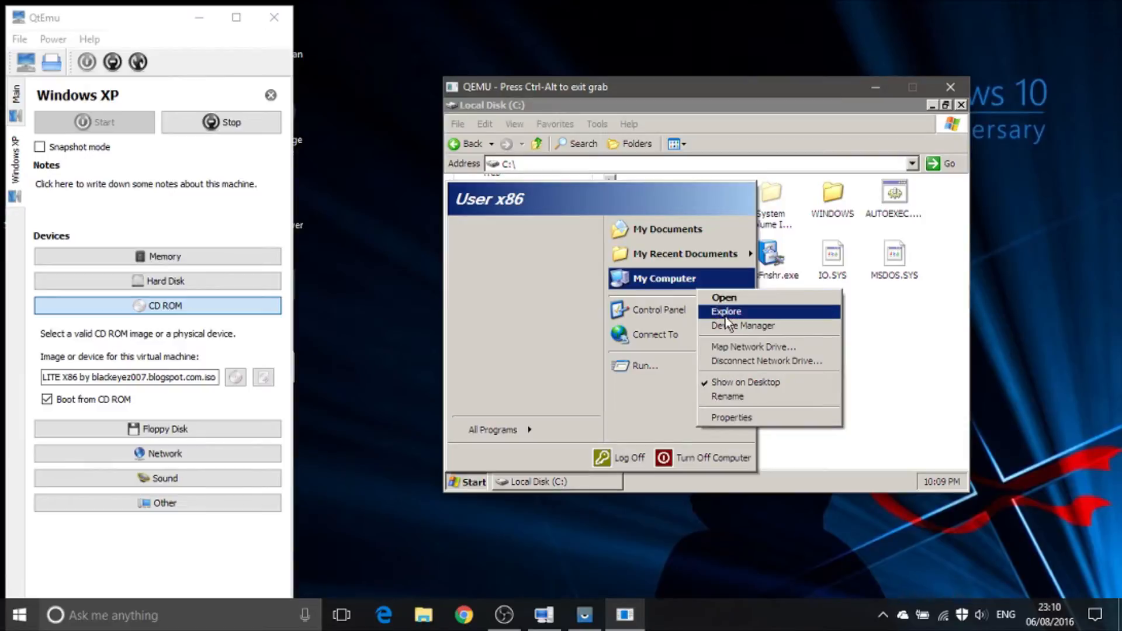
left_click(724, 416)
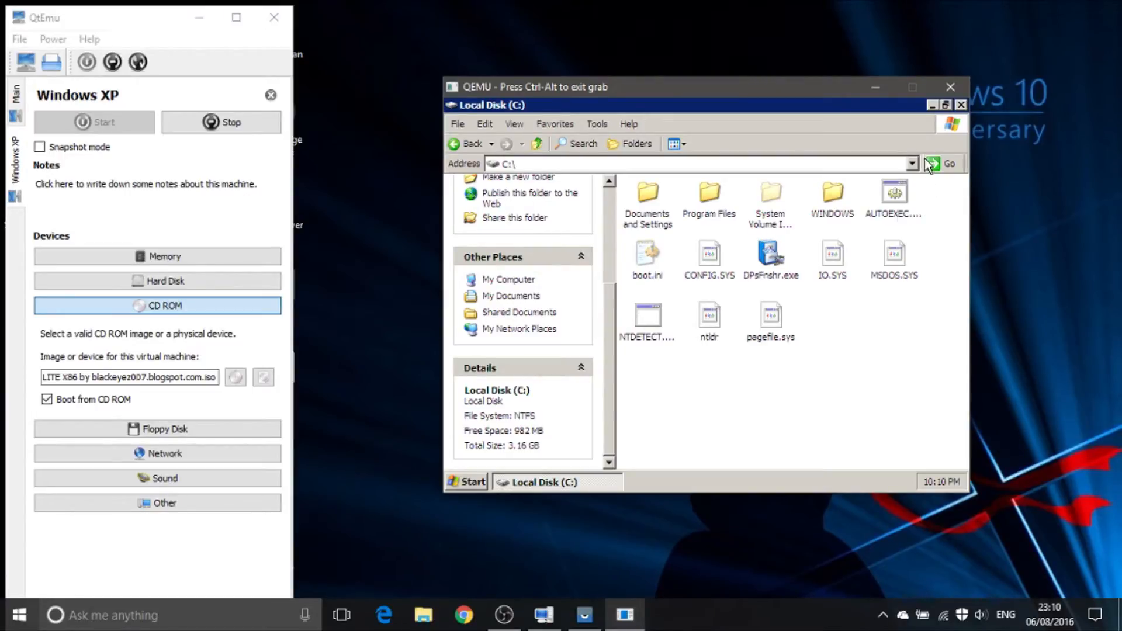
left_click(961, 104)
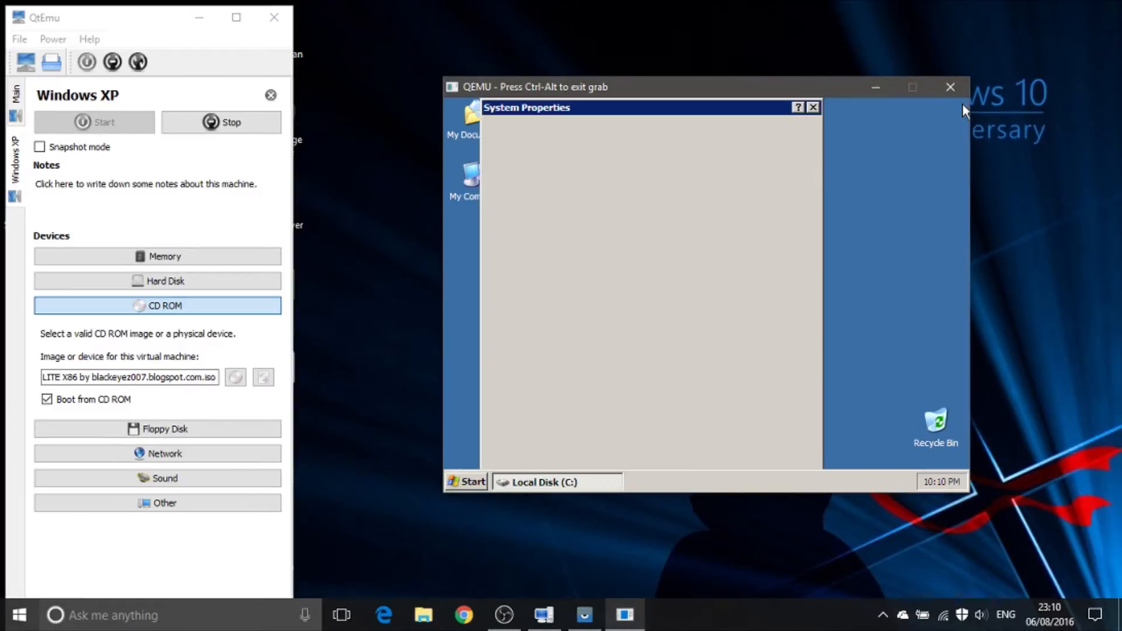
left_click(701, 148)
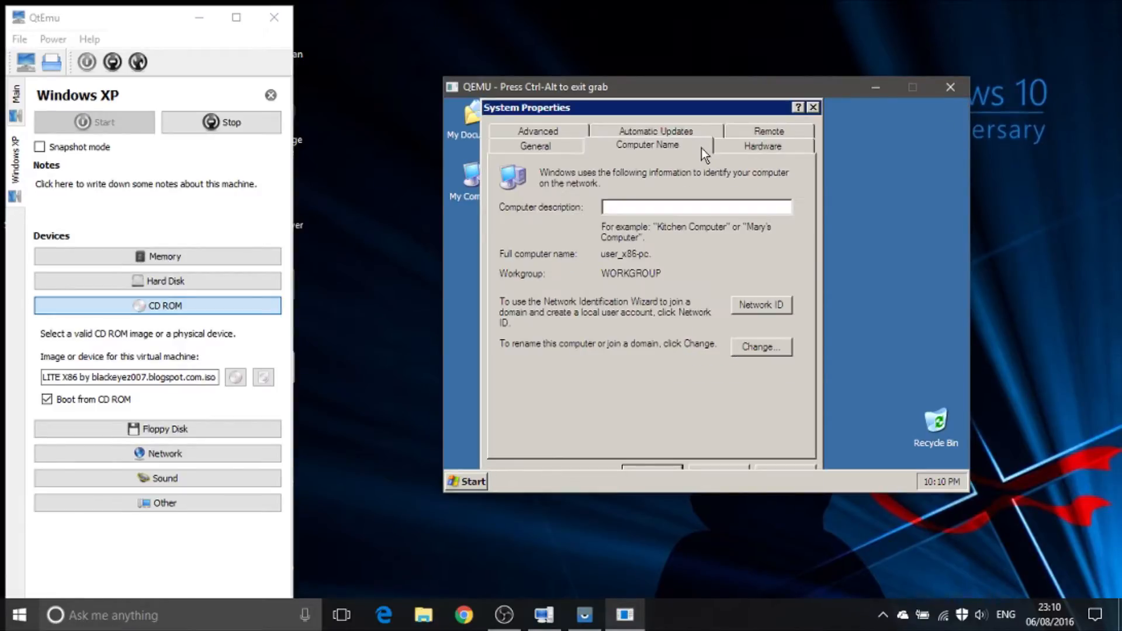
left_click(536, 132)
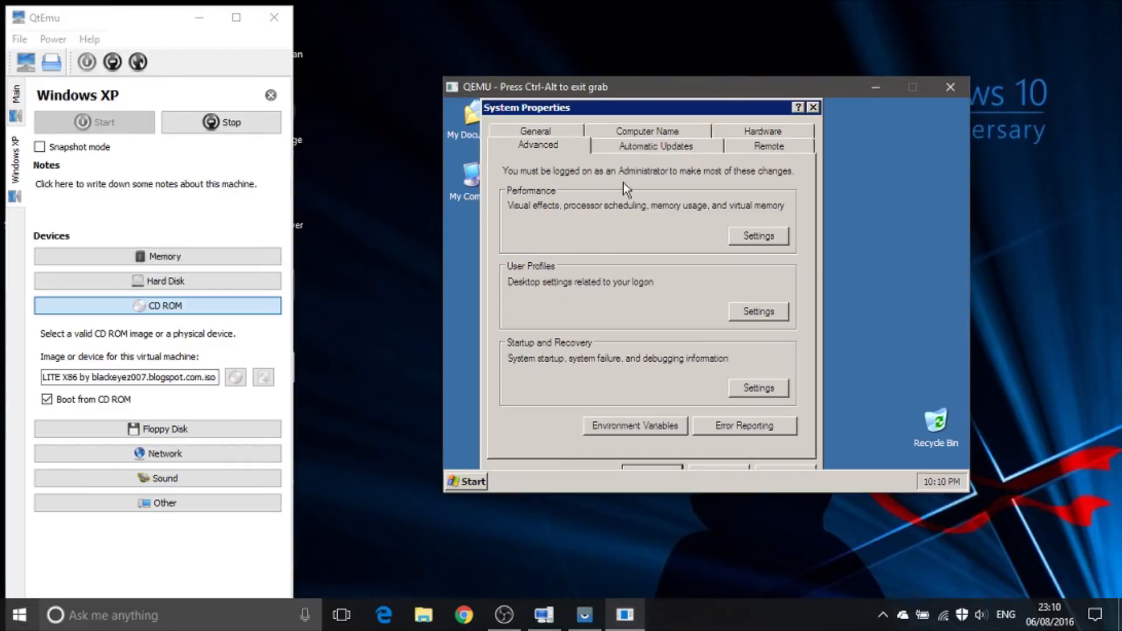
left_click(755, 238)
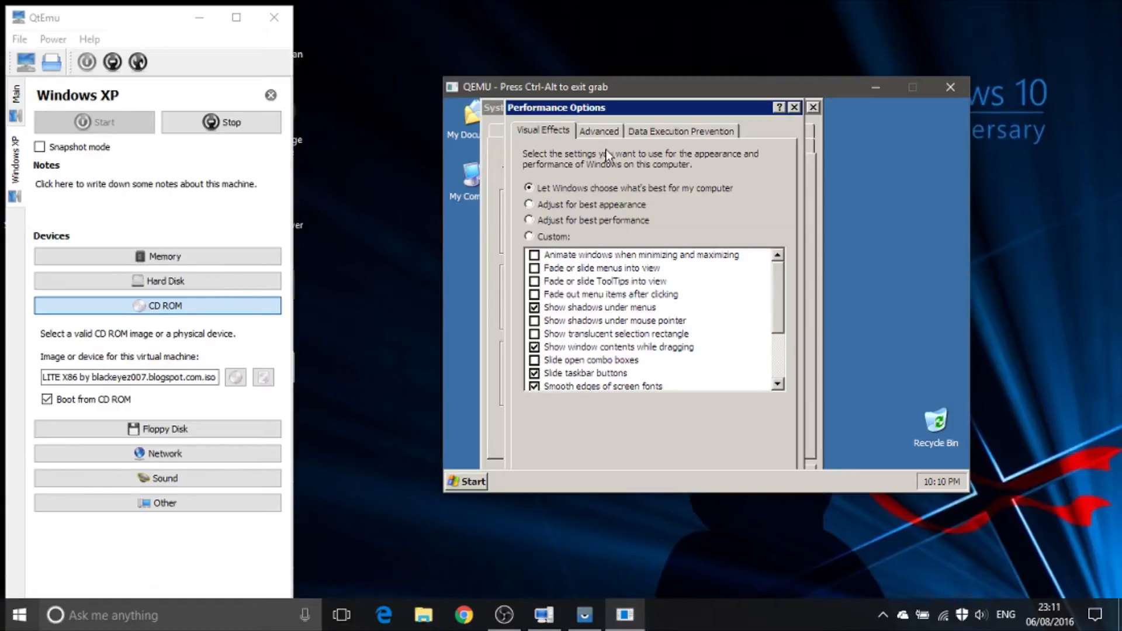
left_click(555, 222)
left_click(612, 132)
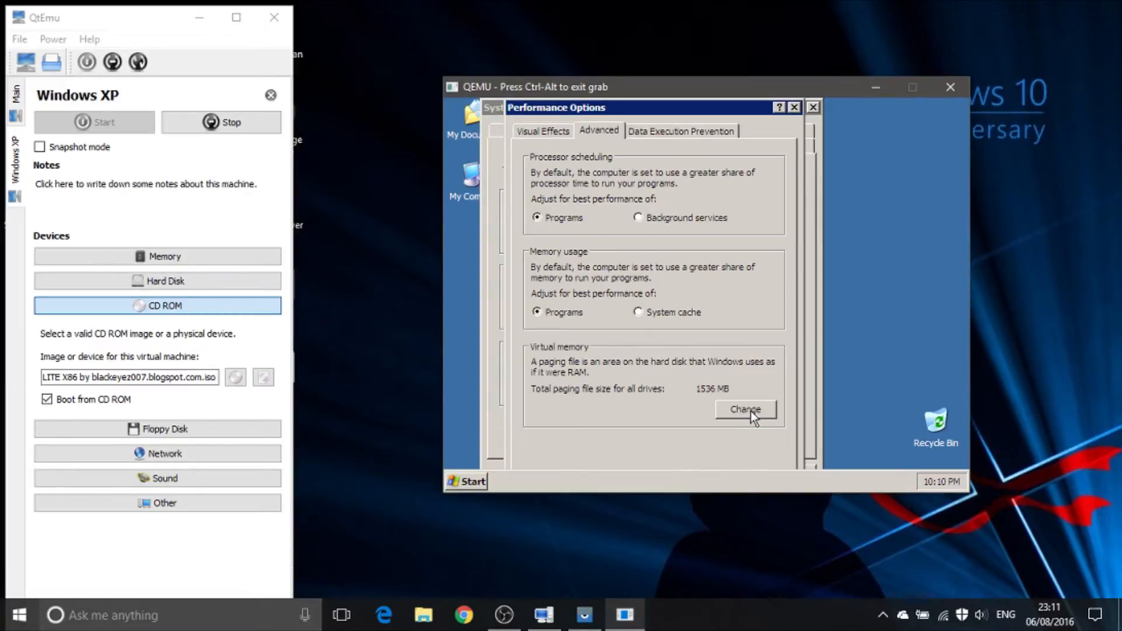
left_click(750, 411)
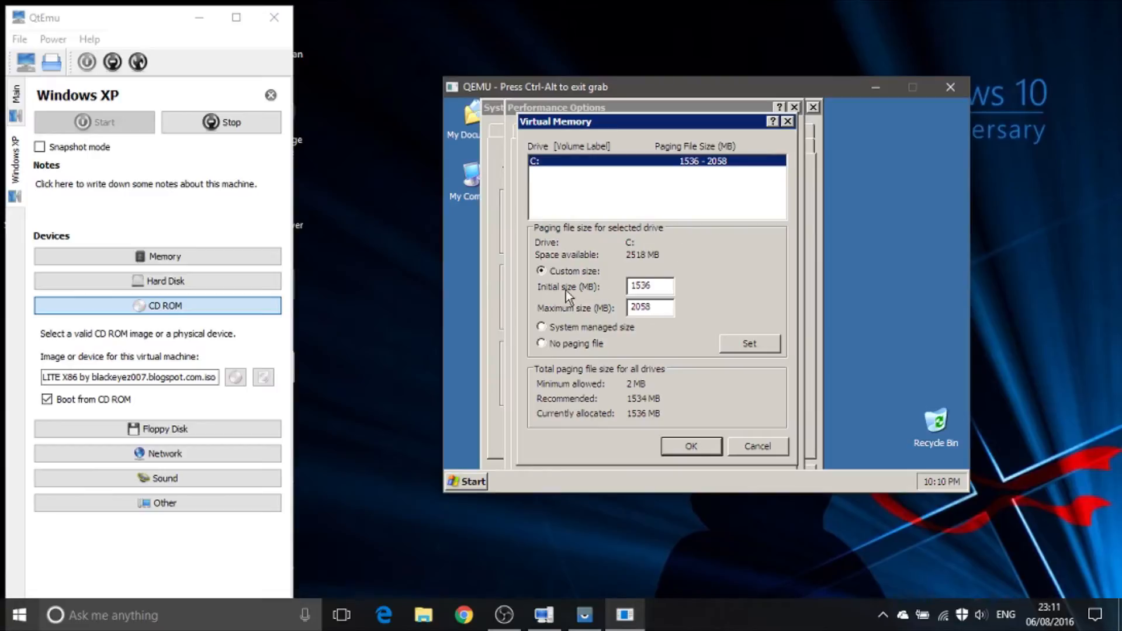
Step: Set the C: paging file's initial size to 1024 MB, change its maximum size, accept the restart notice, and close the system dialogs
left_click_drag(654, 286, 612, 285)
type("1")
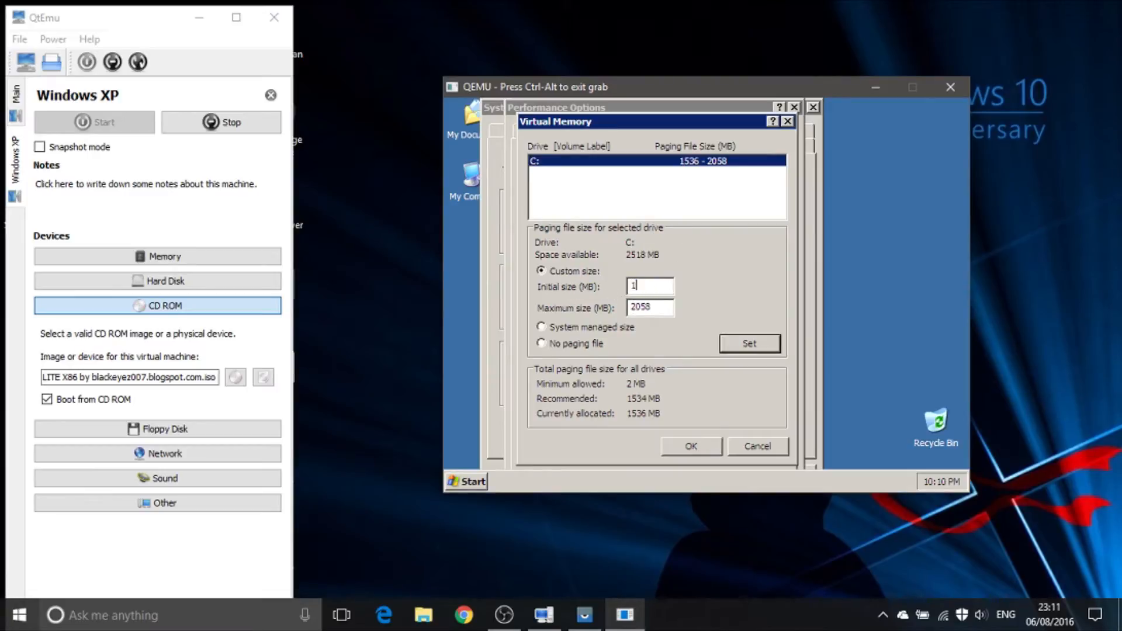
type("024")
key("Tab")
type("10")
left_click(750, 344)
left_click(711, 452)
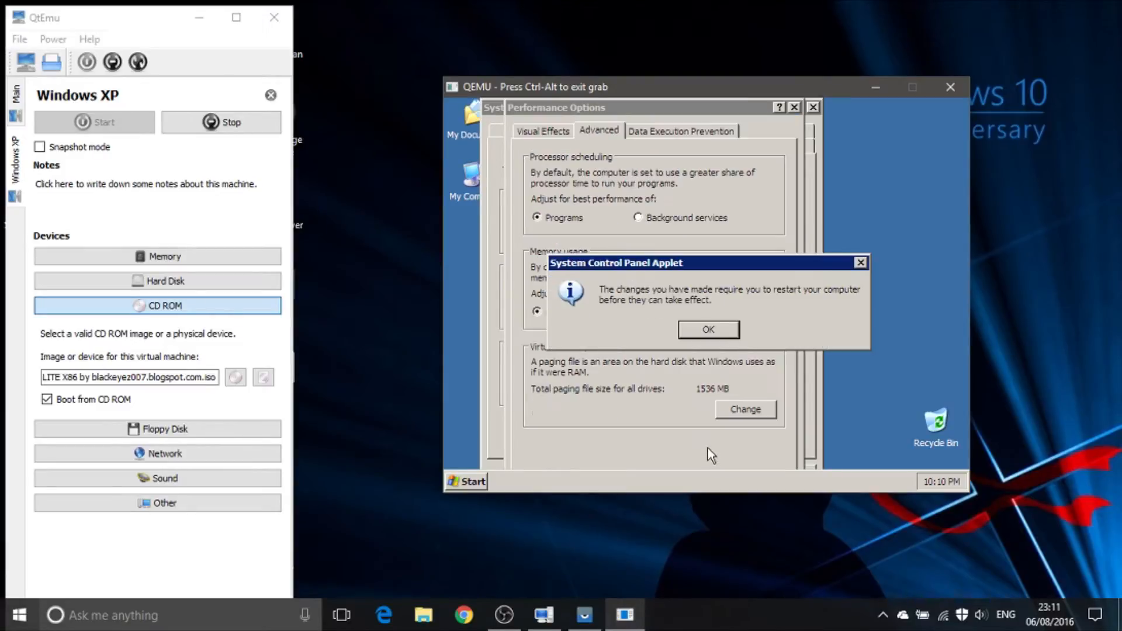
left_click(726, 335)
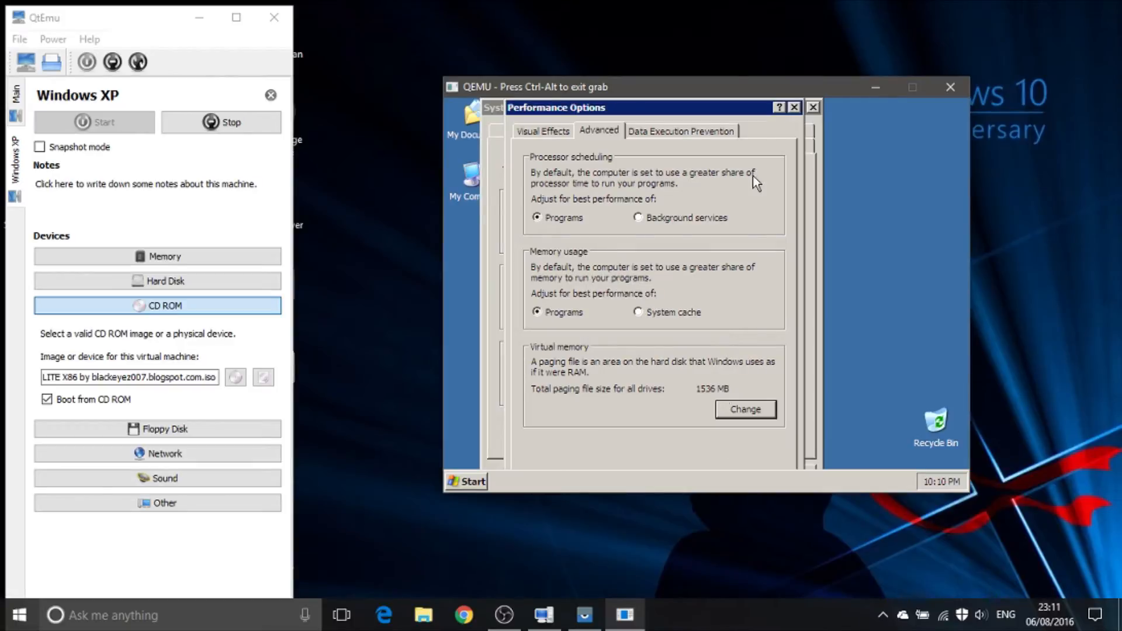
left_click(794, 107)
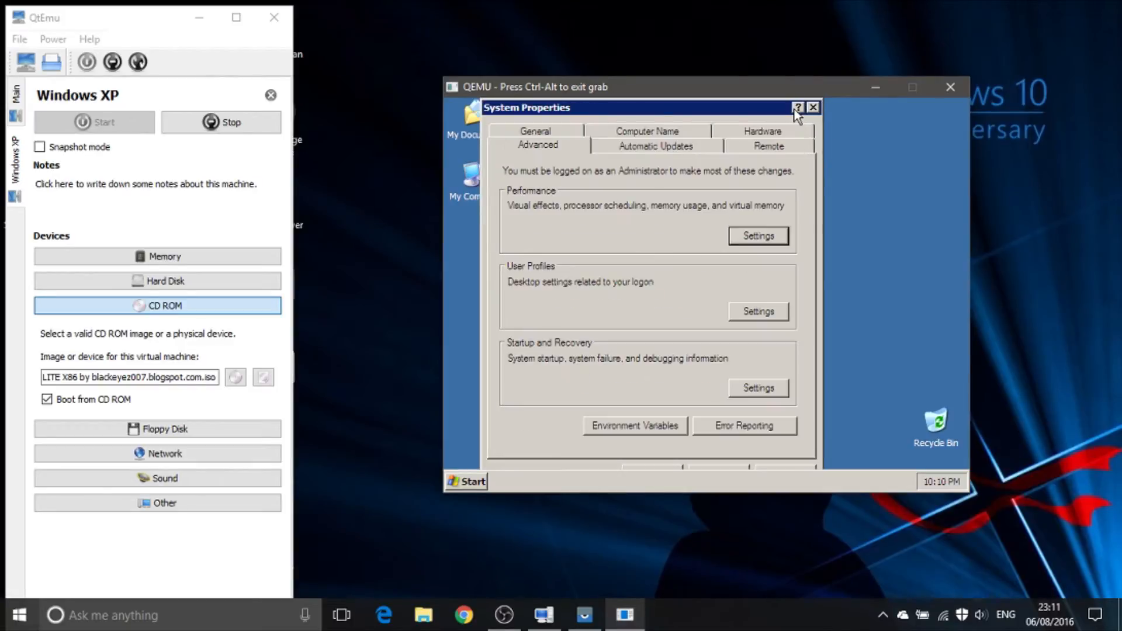
left_click(813, 108)
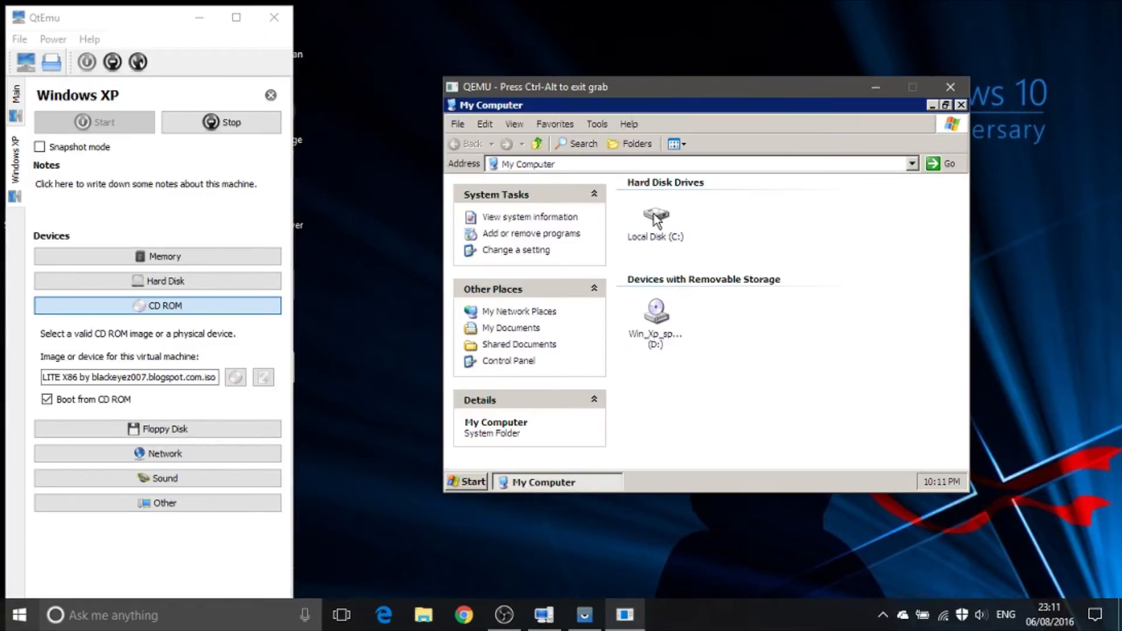
Step: Check the free space on Local Disk (C:) in My Computer and restart Windows XP
left_click(654, 215)
scroll(613, 314, "down", 2)
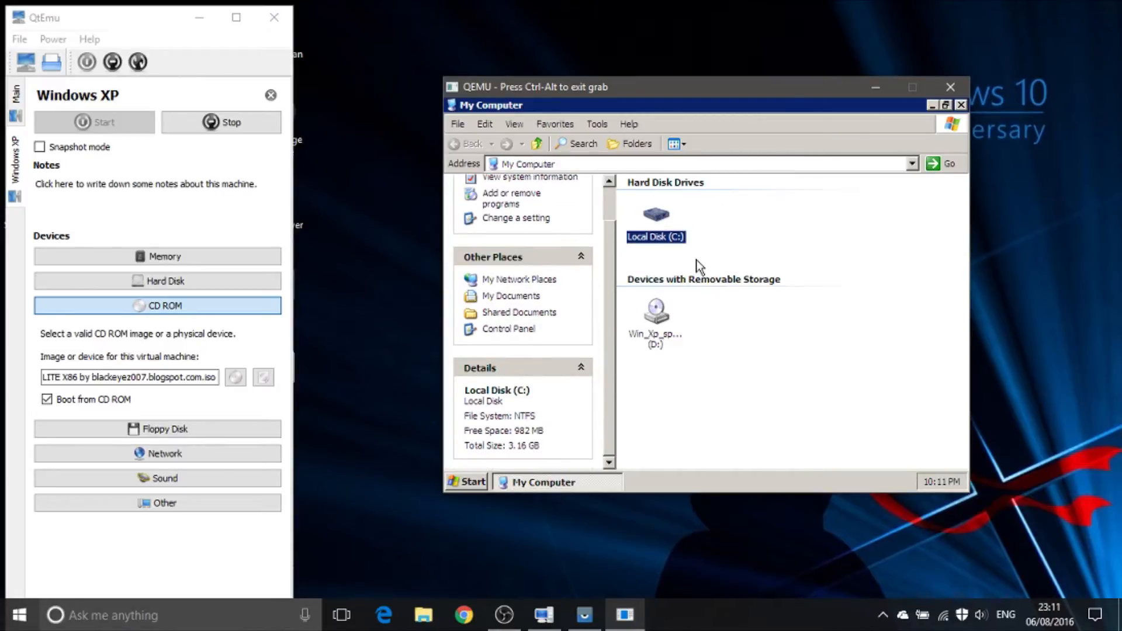
left_click(473, 479)
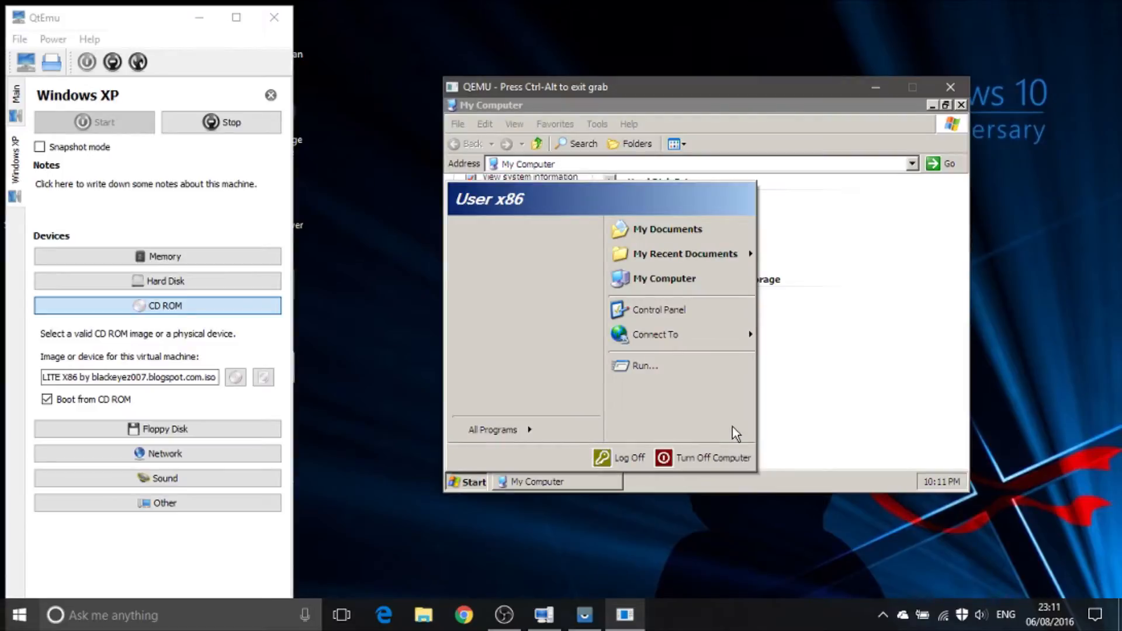
left_click(672, 459)
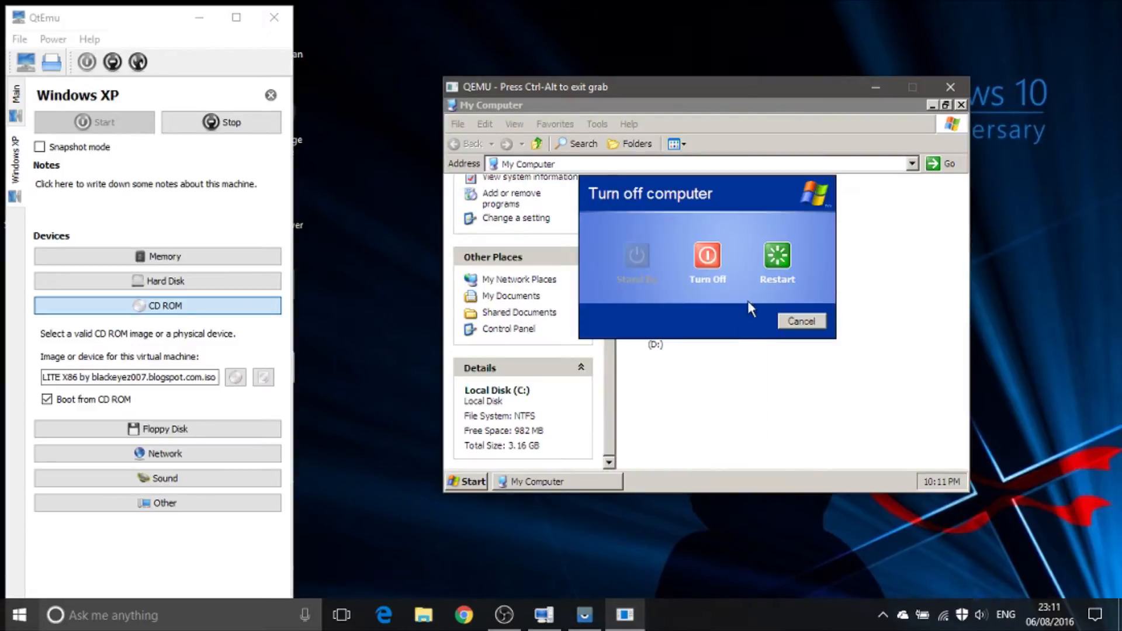
left_click(802, 321)
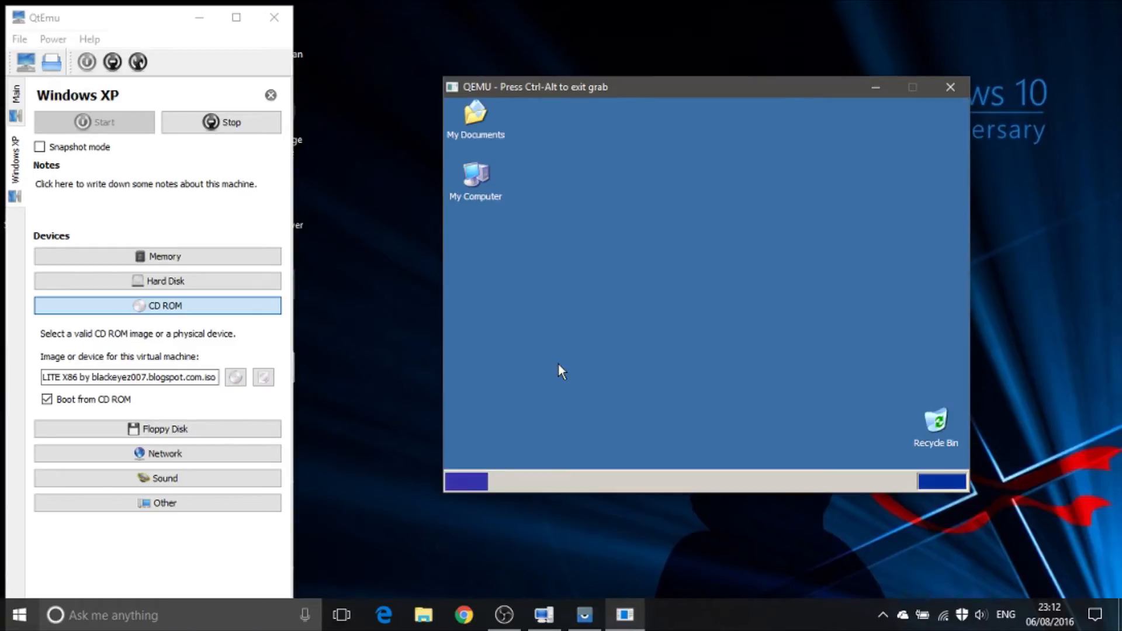
Step: Open My Computer, dismiss the display settings notice, and check the details and contents of Local Disk (C:)
left_click(471, 481)
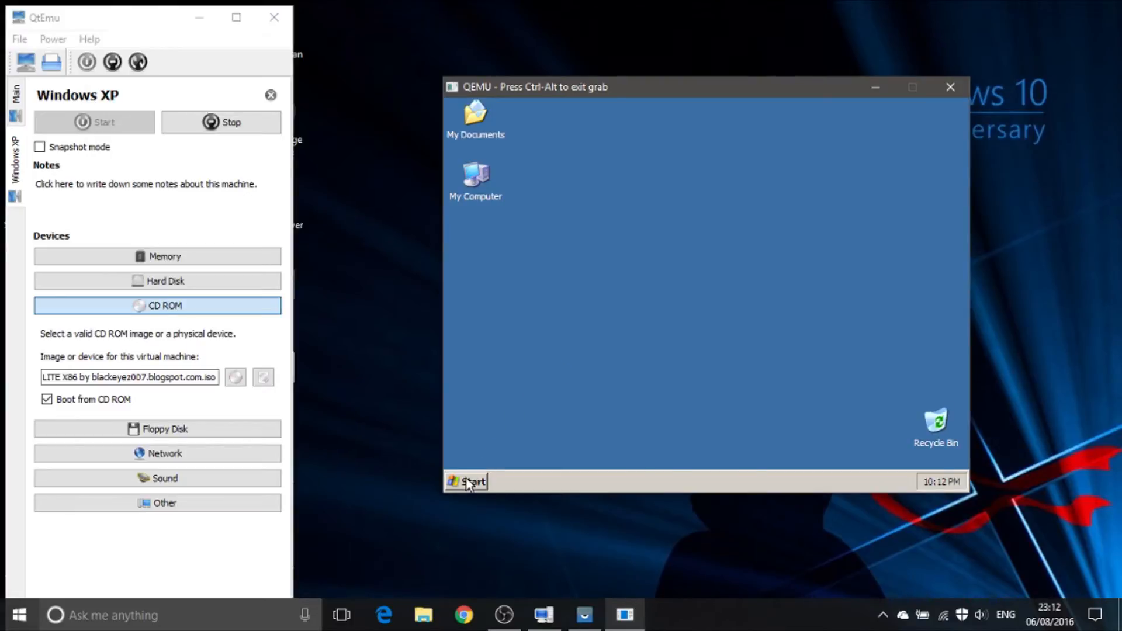
mouse_move(510, 433)
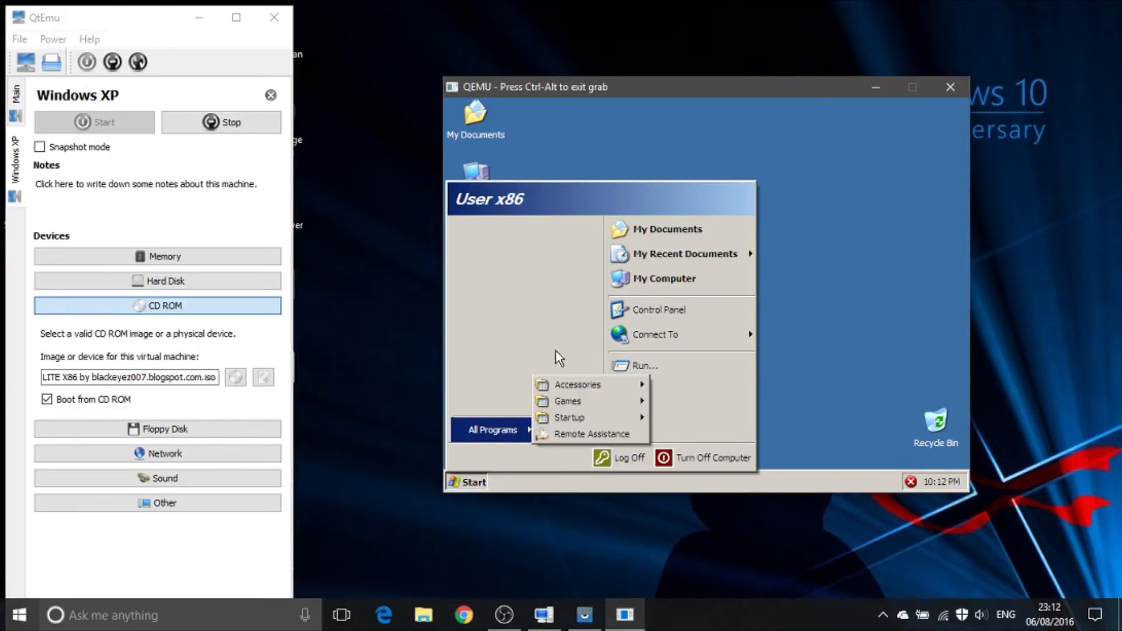
left_click(675, 280)
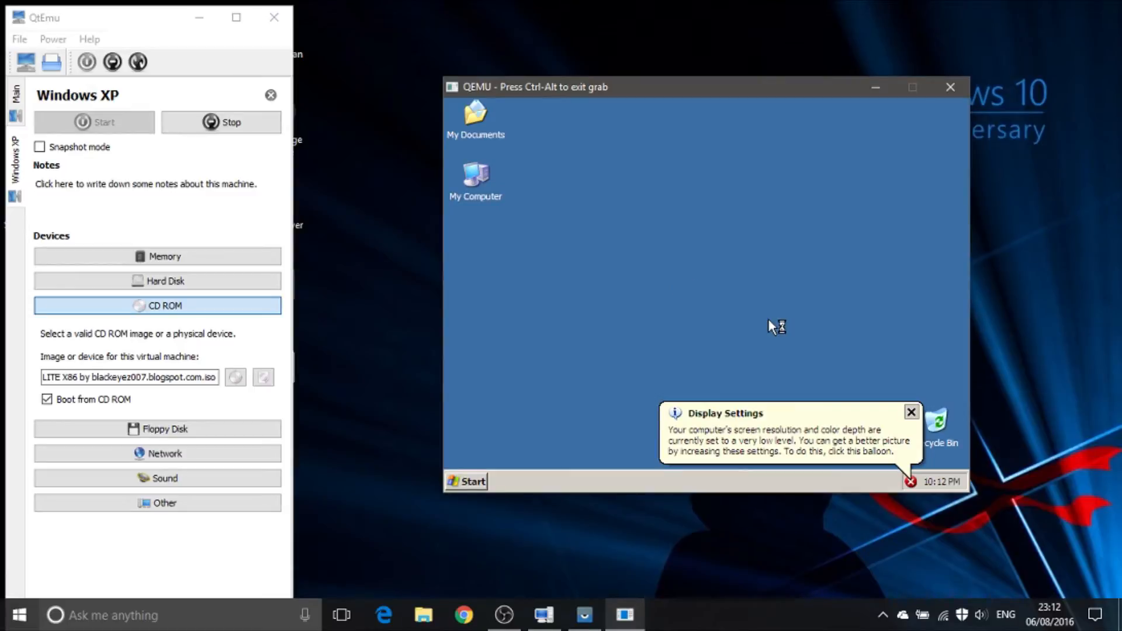
left_click(911, 411)
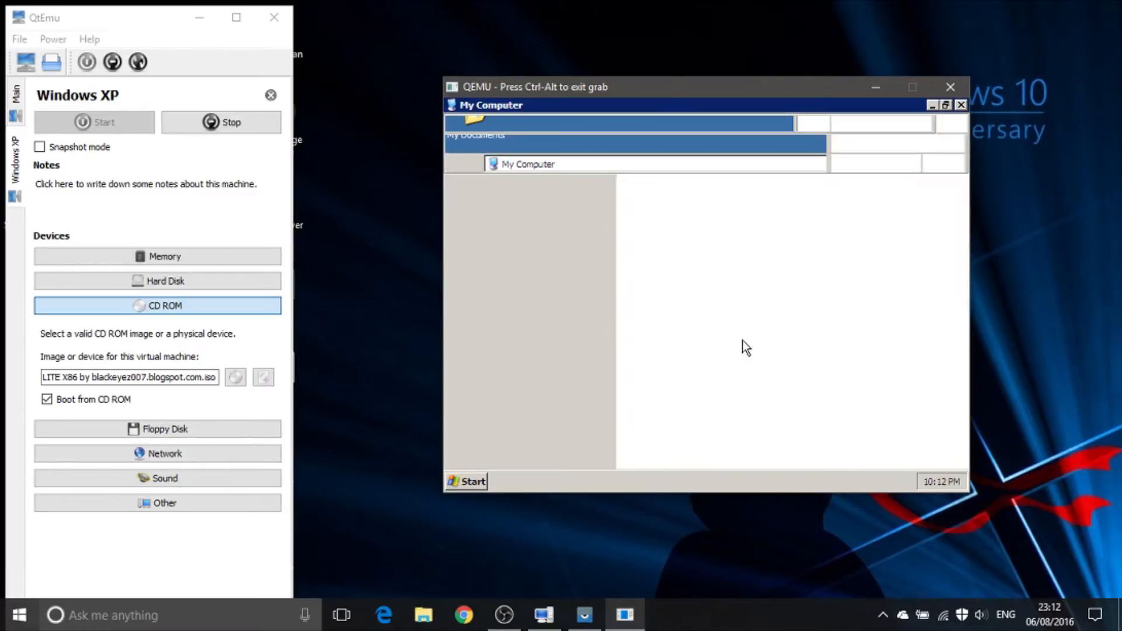
left_click(659, 240)
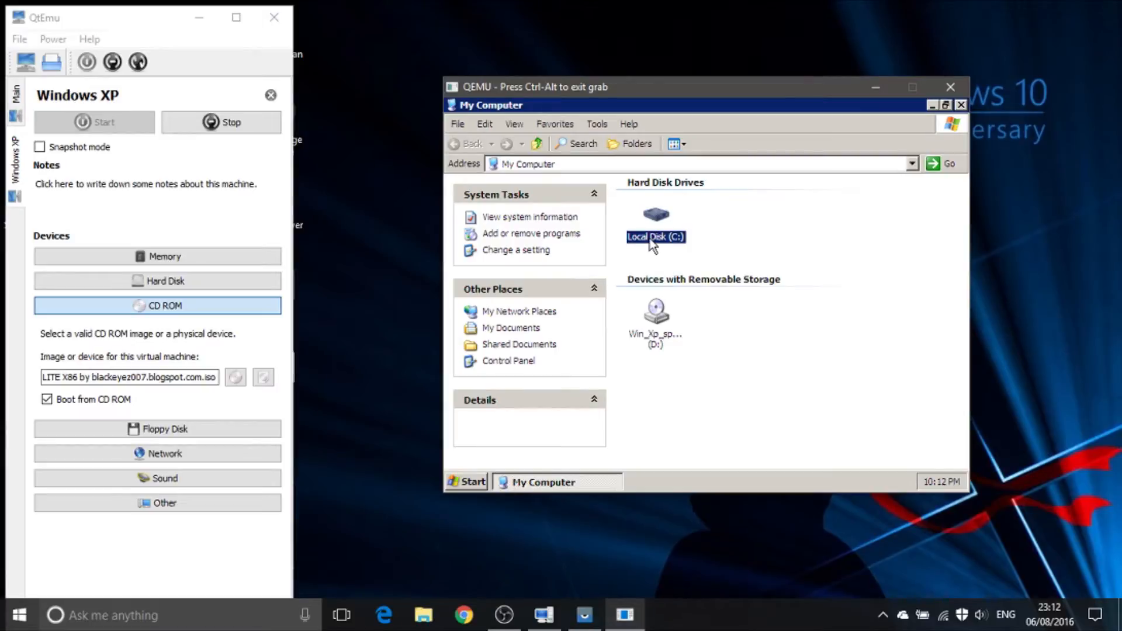
mouse_move(654, 233)
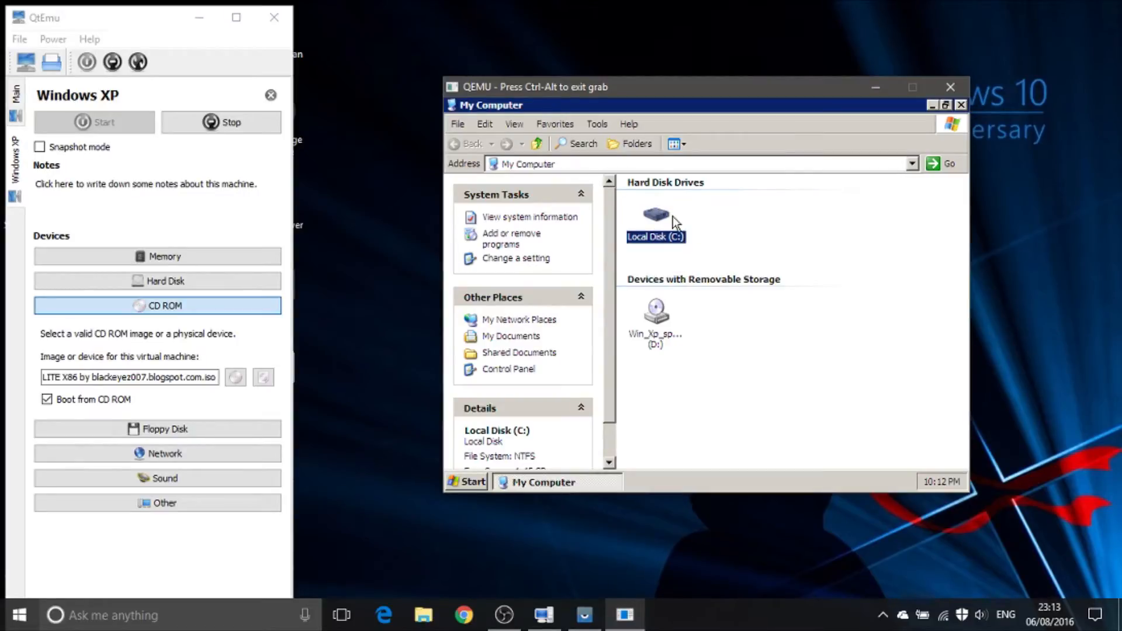
double_click(662, 222)
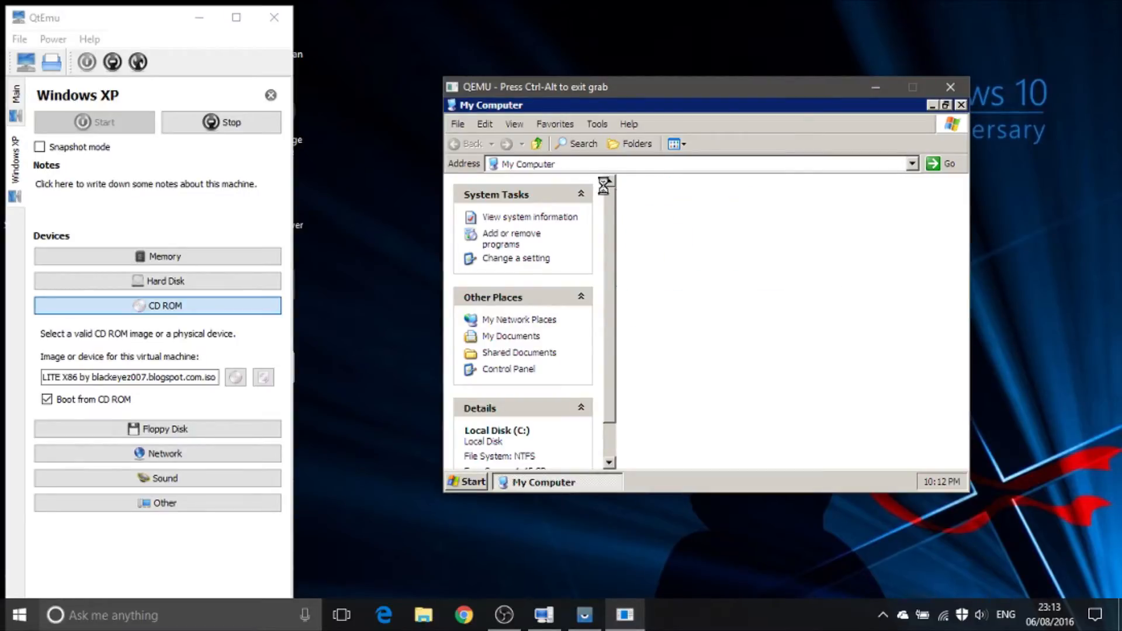
left_click(532, 143)
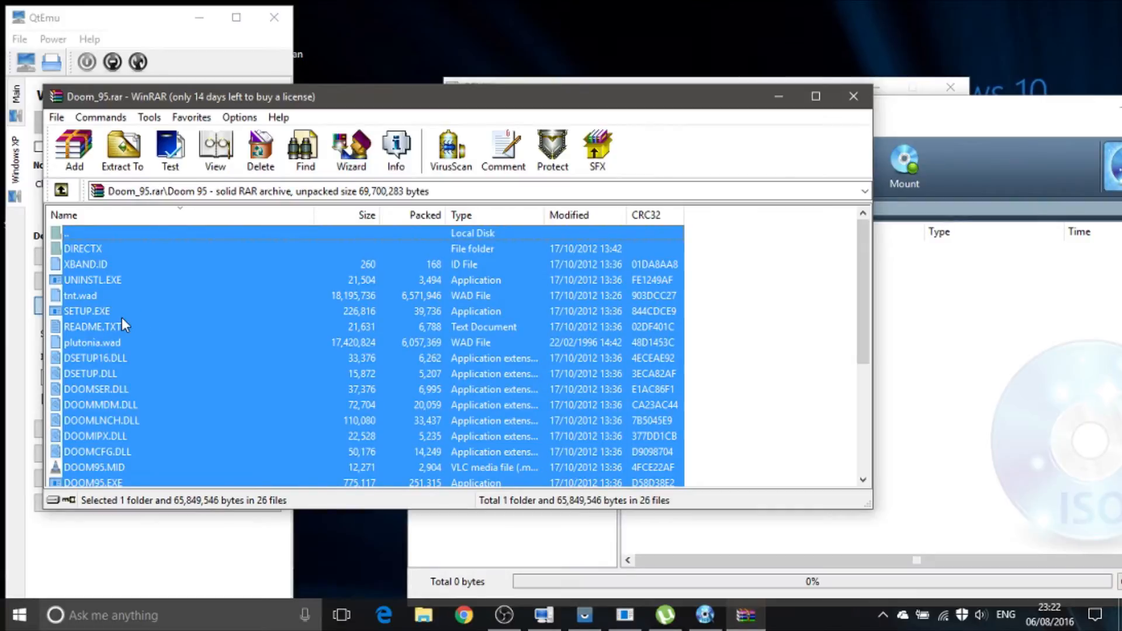
Step: Switch between WinRAR and WinISO to add everything in the Doom 95 folder of Doom_95.rar to the untitled disc image
left_click_drag(114, 319, 1015, 387)
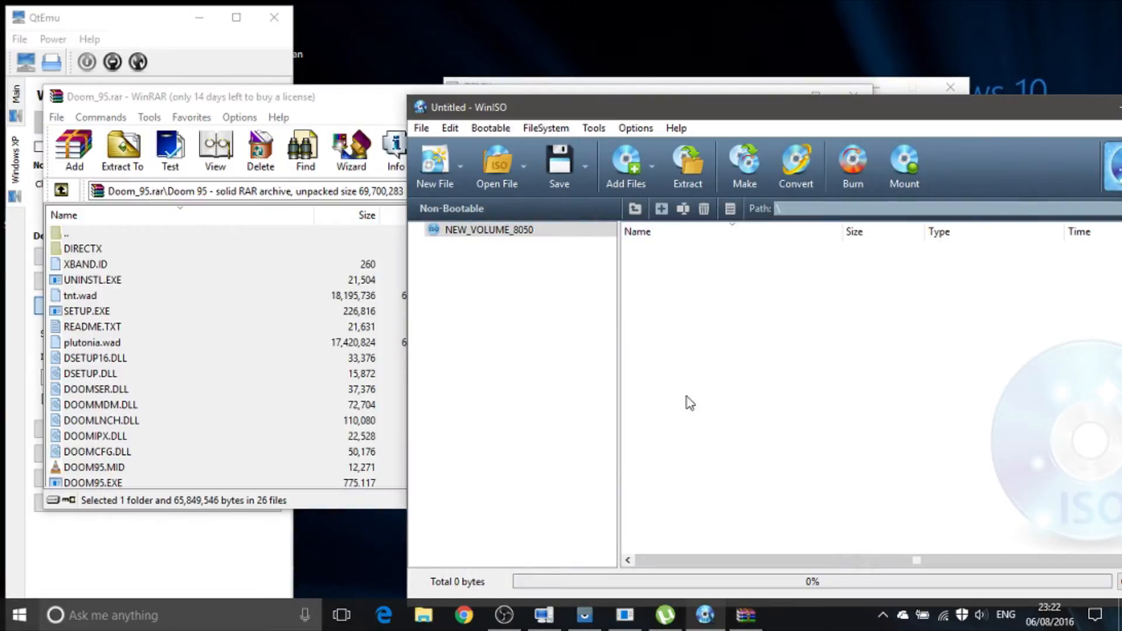
left_click_drag(515, 114, 380, 74)
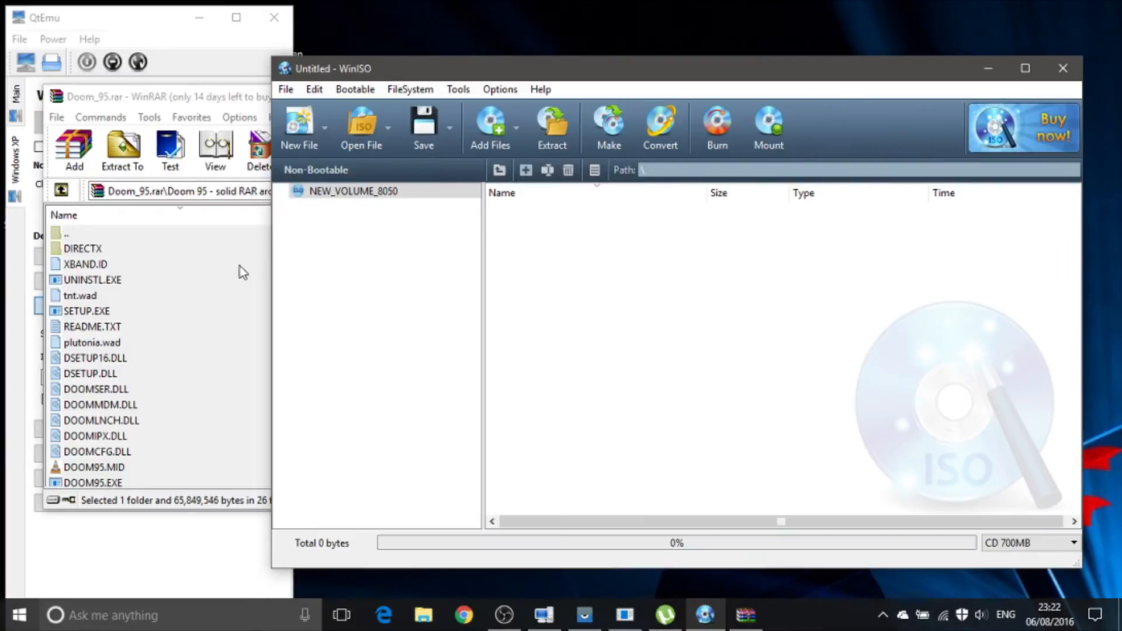
left_click(96, 279)
key("ctrl+a")
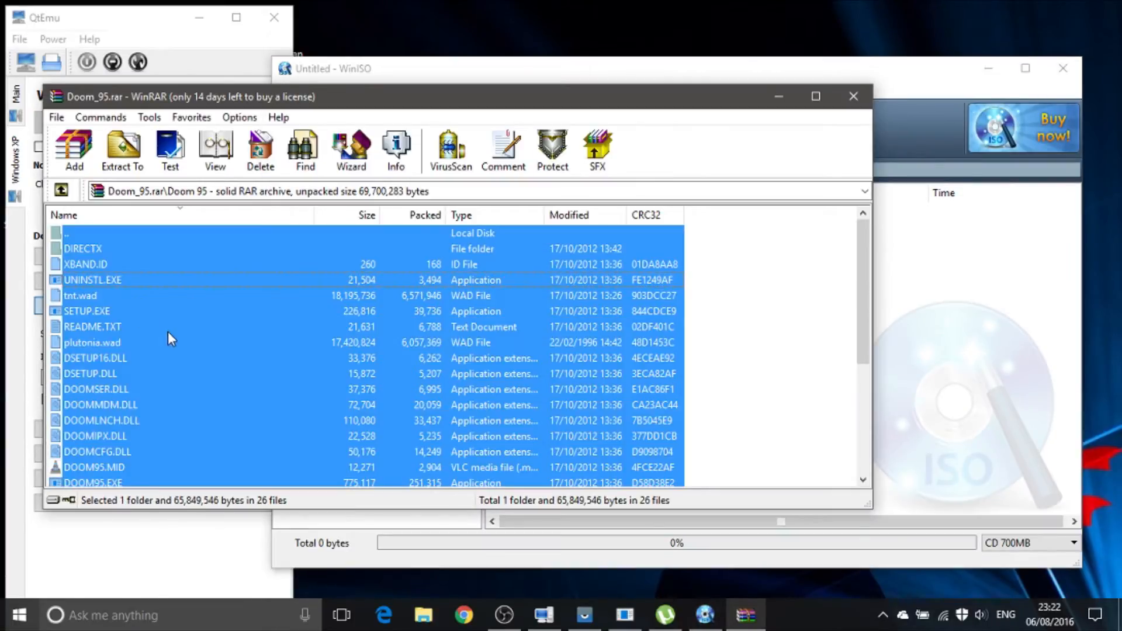
left_click_drag(167, 331, 911, 303)
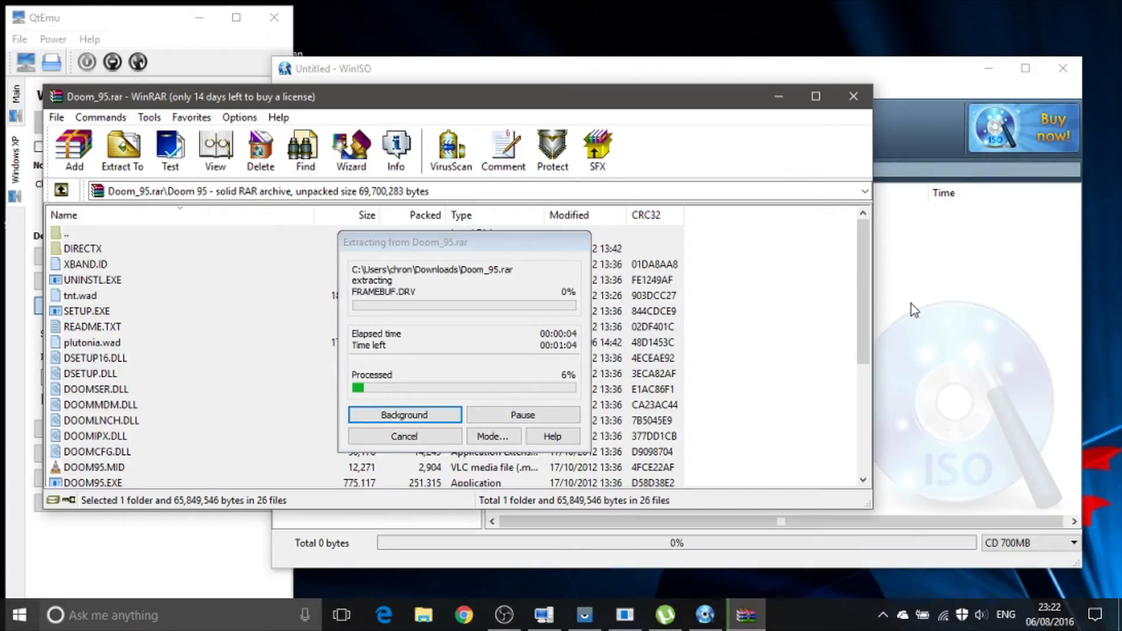
left_click(35, 10)
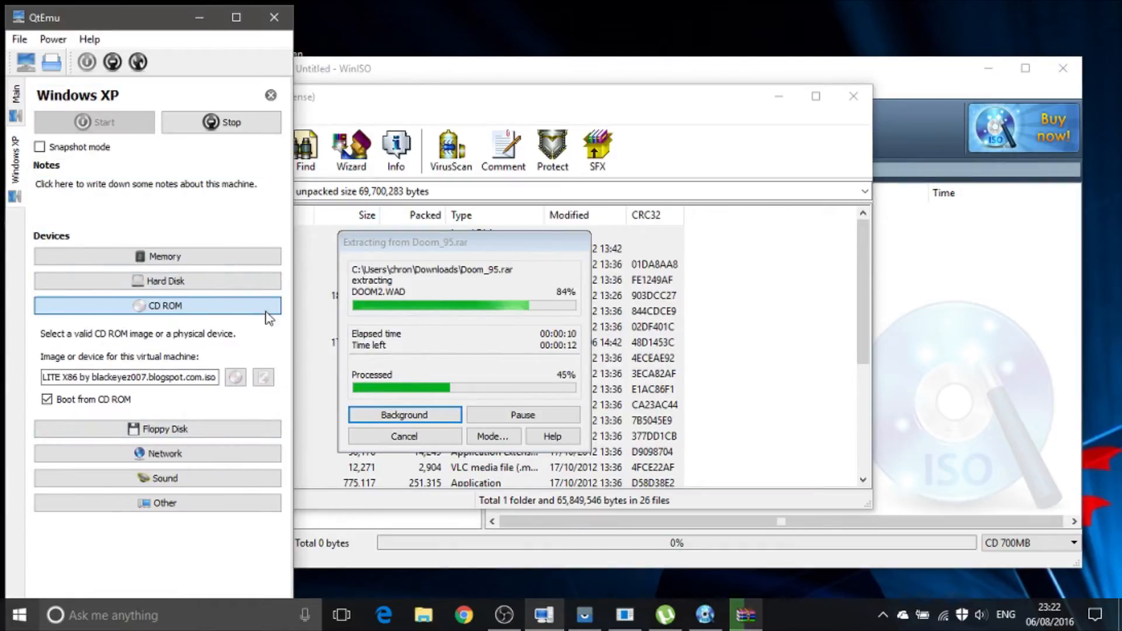
left_click(456, 293)
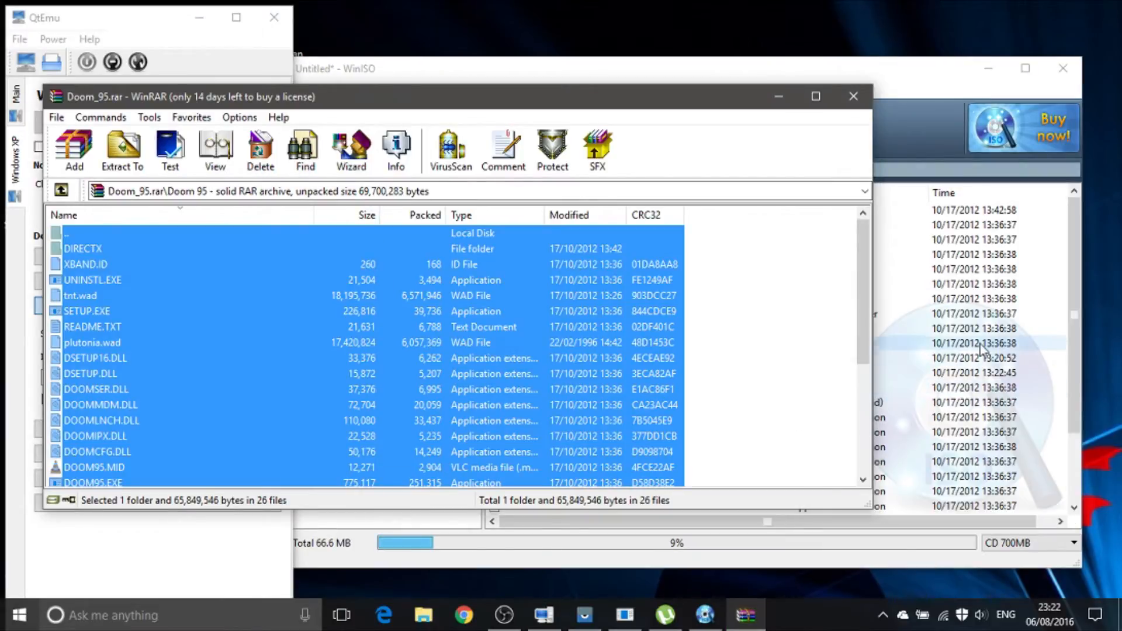
Step: Save the WinISO disc image to the Desktop as an ISO file named doom95
left_click(982, 346)
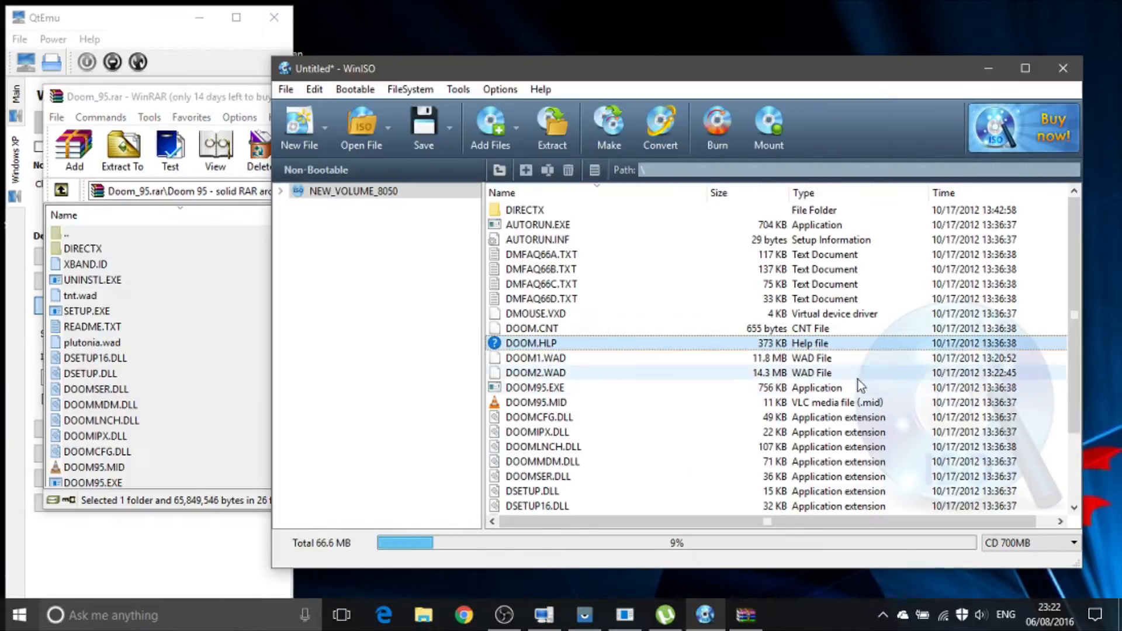
left_click(424, 126)
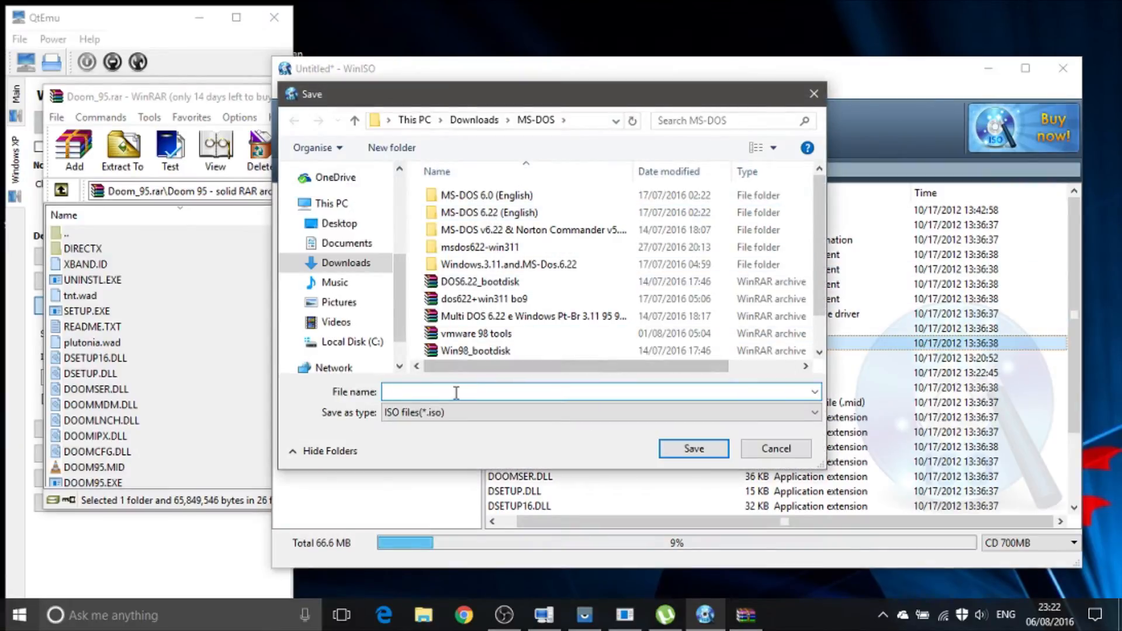
left_click(333, 205)
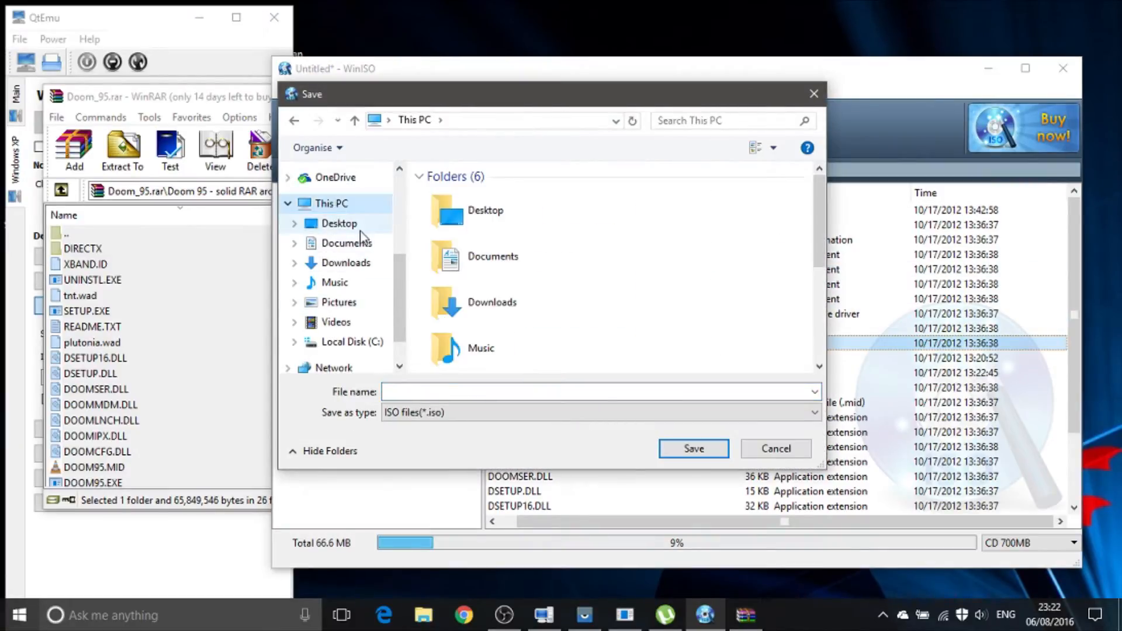
left_click(361, 228)
left_click(471, 392)
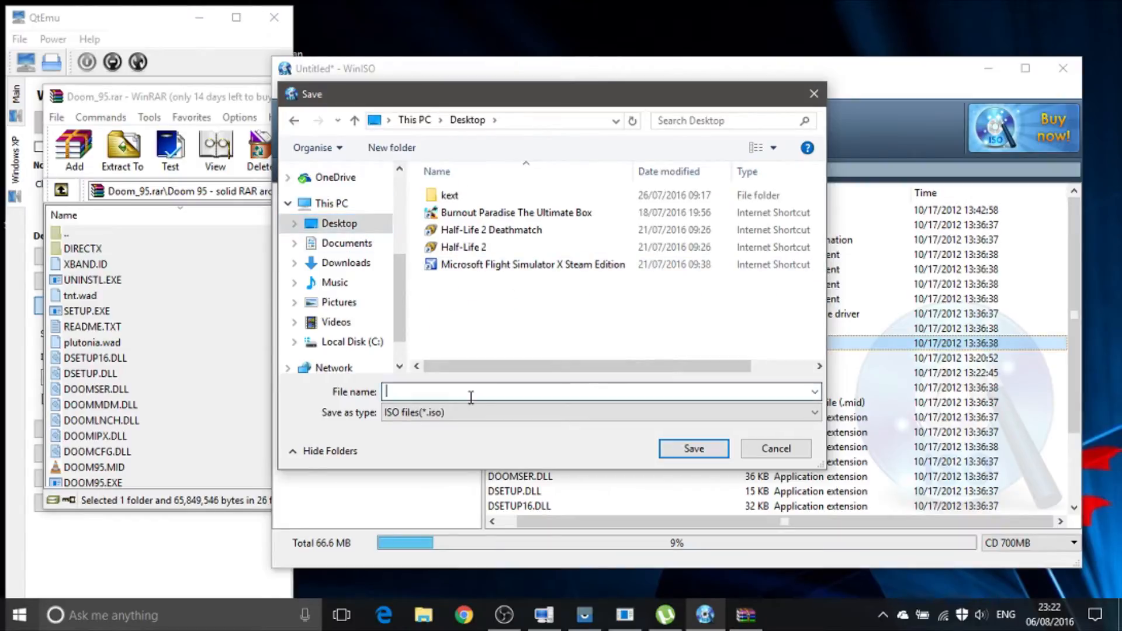
type("doom98")
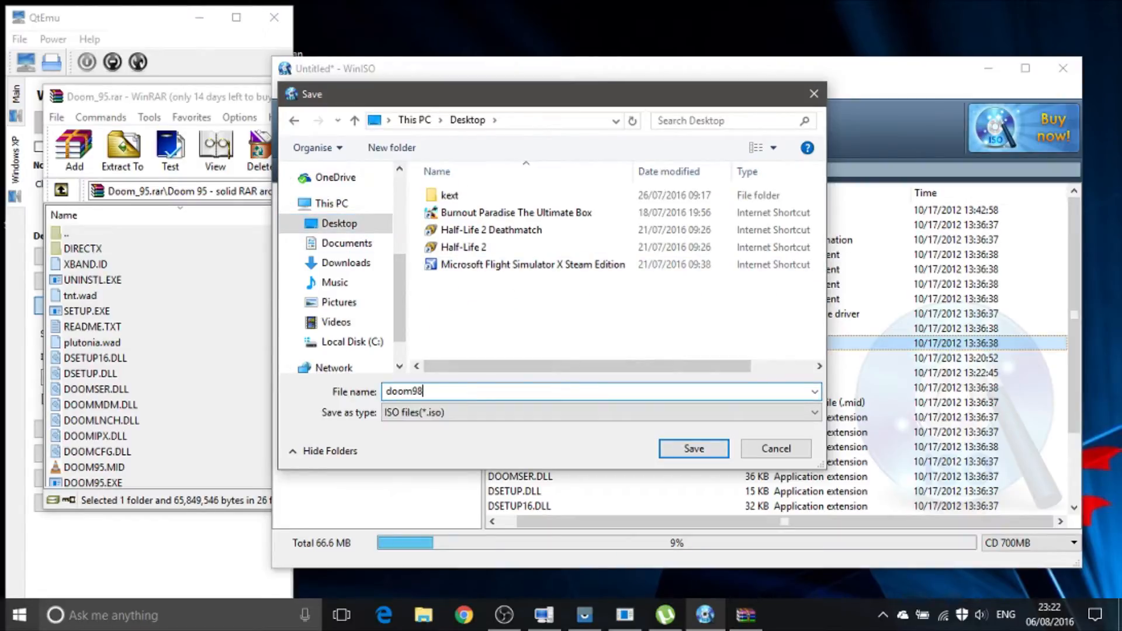
key("BackSpace")
type("5")
key("Return")
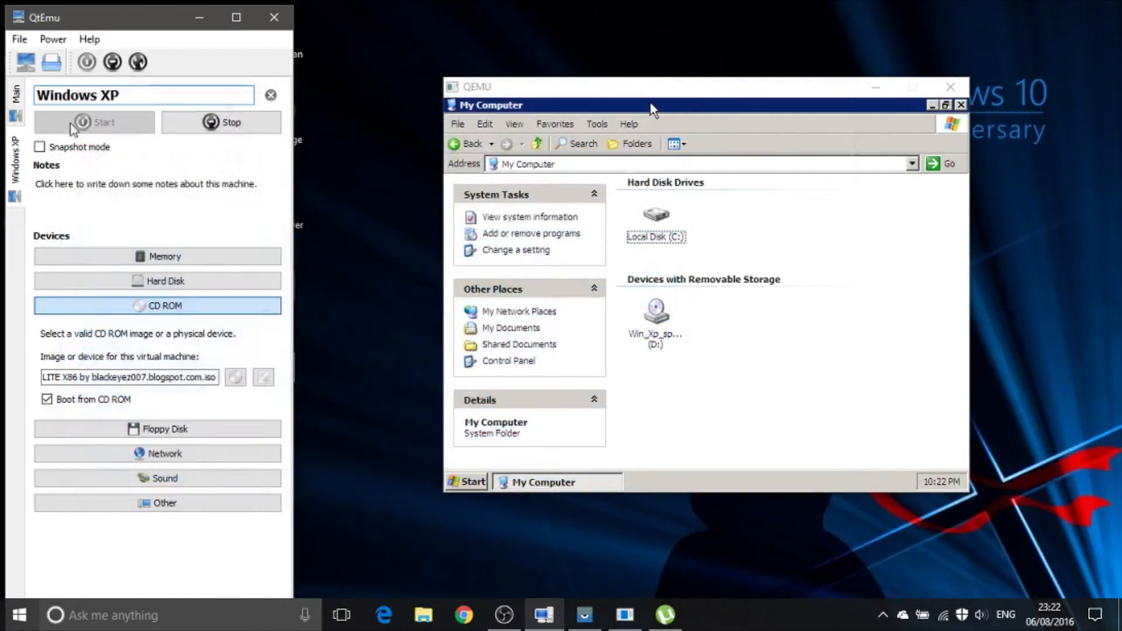
Step: Select doom95.iso from the Desktop as the CD ROM image of the Windows XP machine in QtEmu
left_click(264, 377)
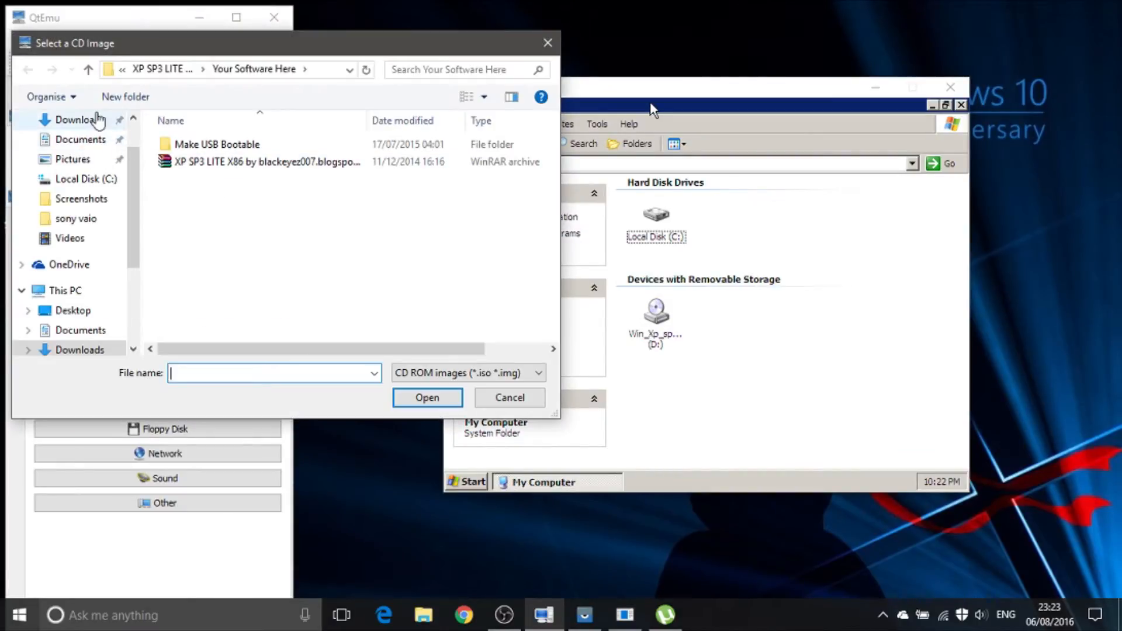
left_click(98, 120)
left_click(82, 179)
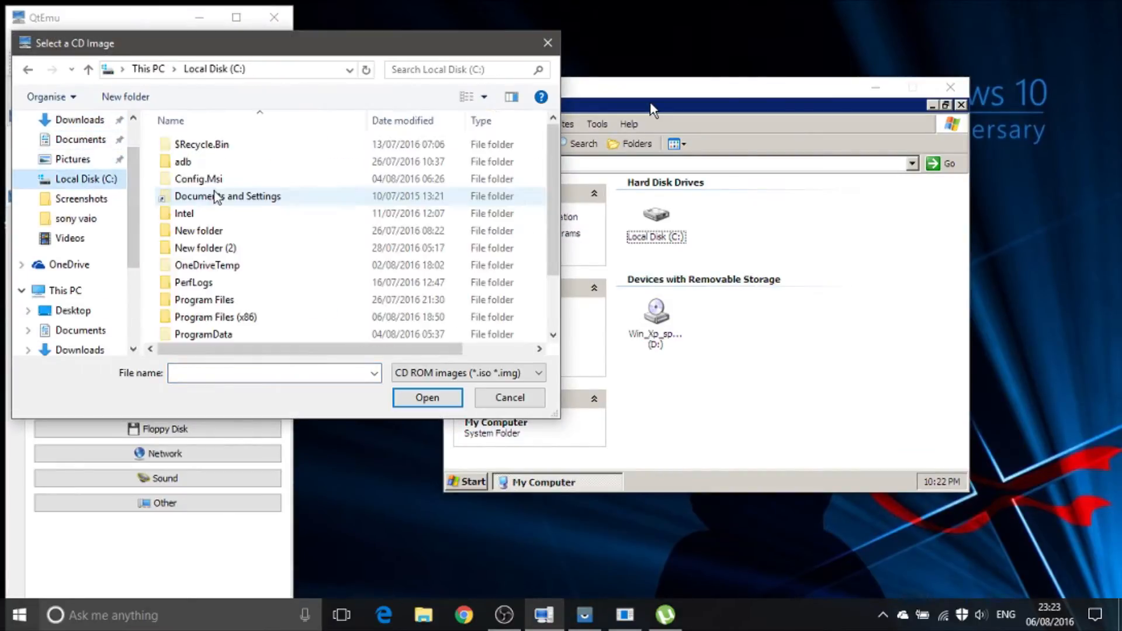
scroll(88, 146, "up", 2)
left_click(74, 153)
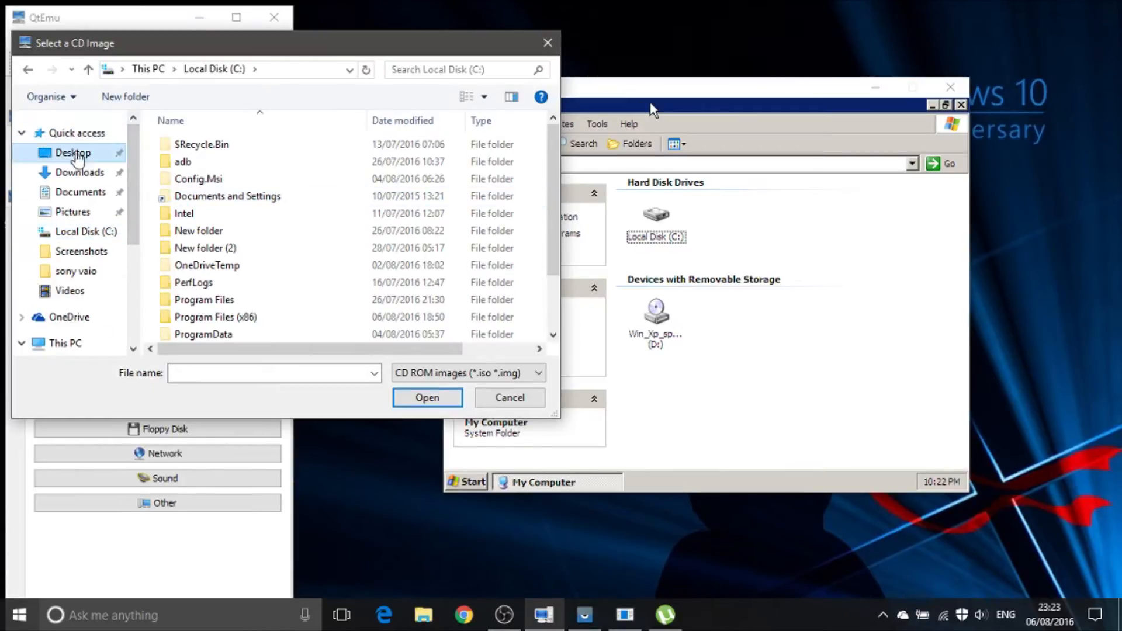
double_click(196, 181)
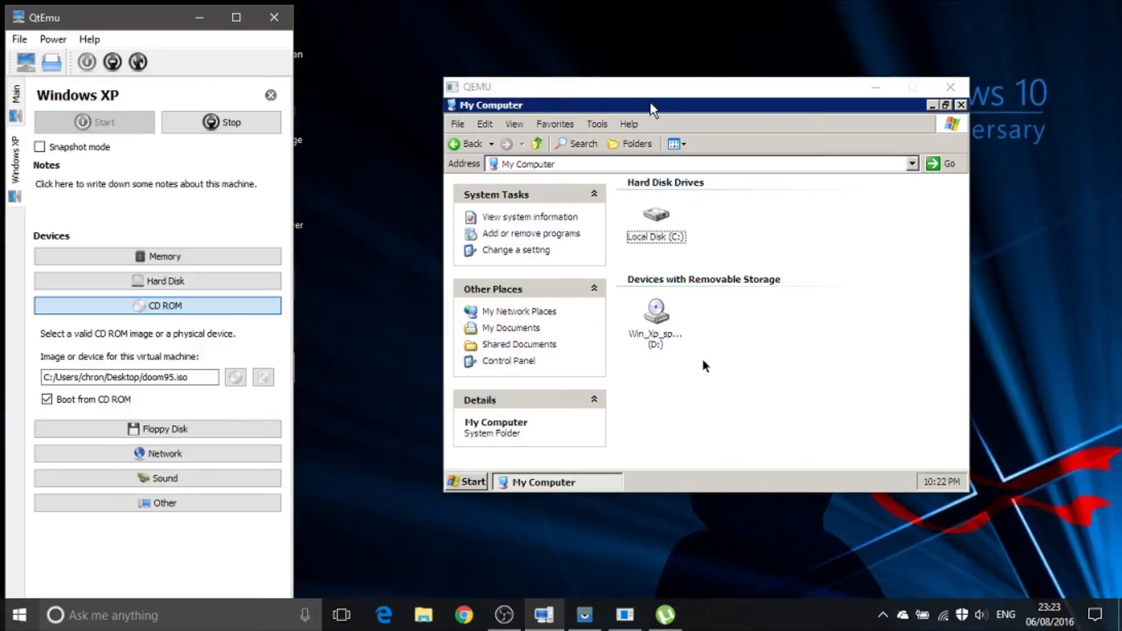
Step: Refresh My Computer in the virtual machine and check the contents of CD drive D:
right_click(650, 100)
left_click(832, 439)
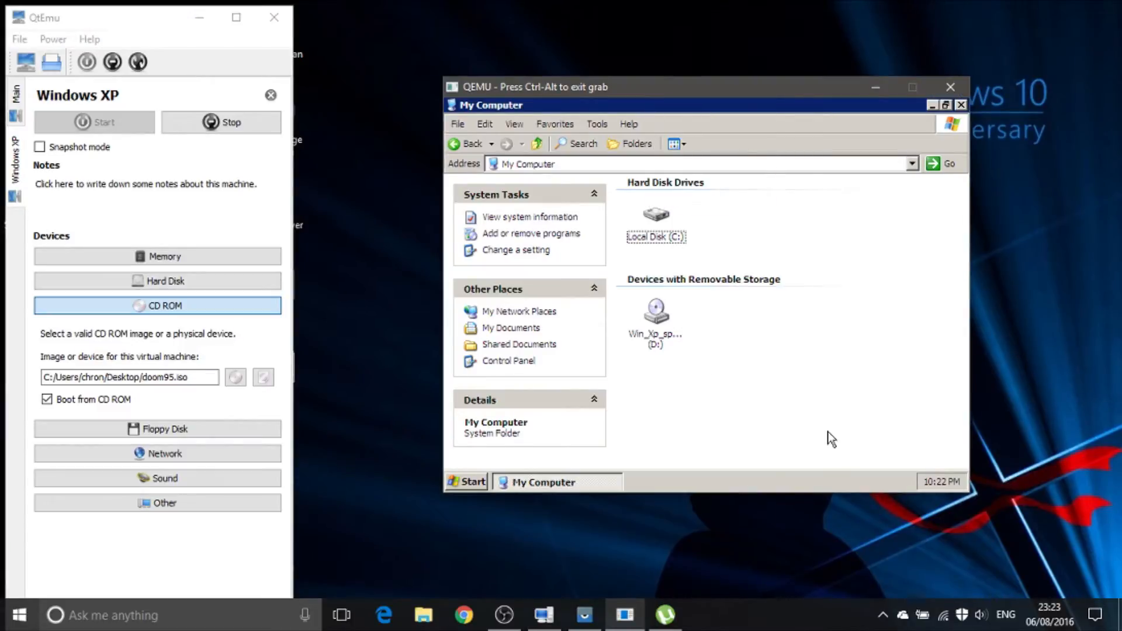
right_click(831, 439)
left_click(865, 361)
double_click(656, 313)
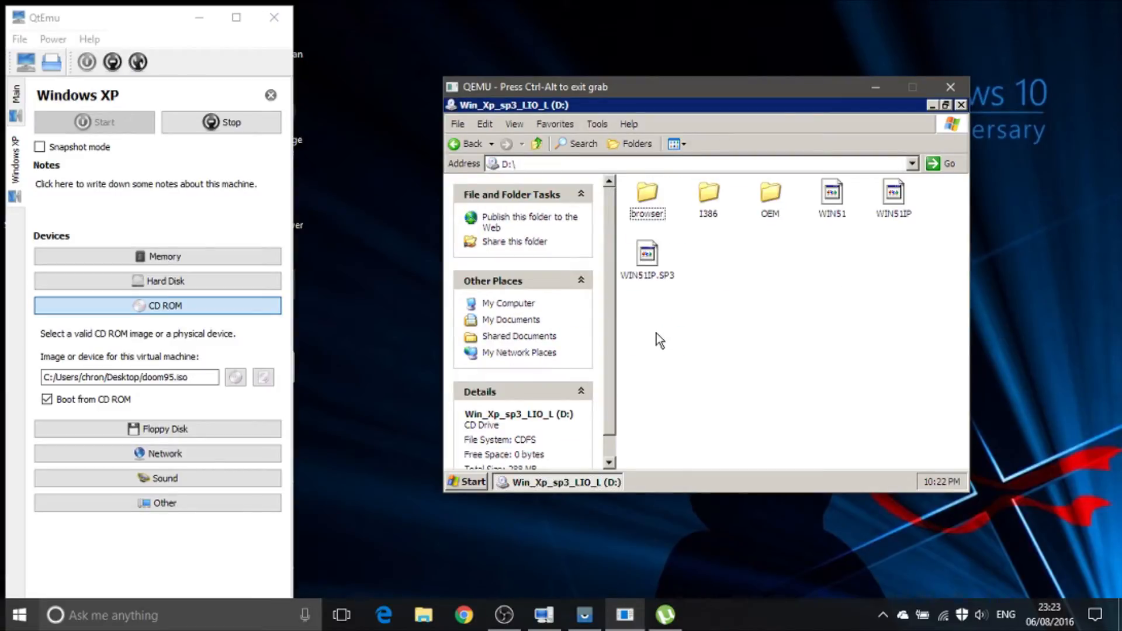
key("ctrl+alt")
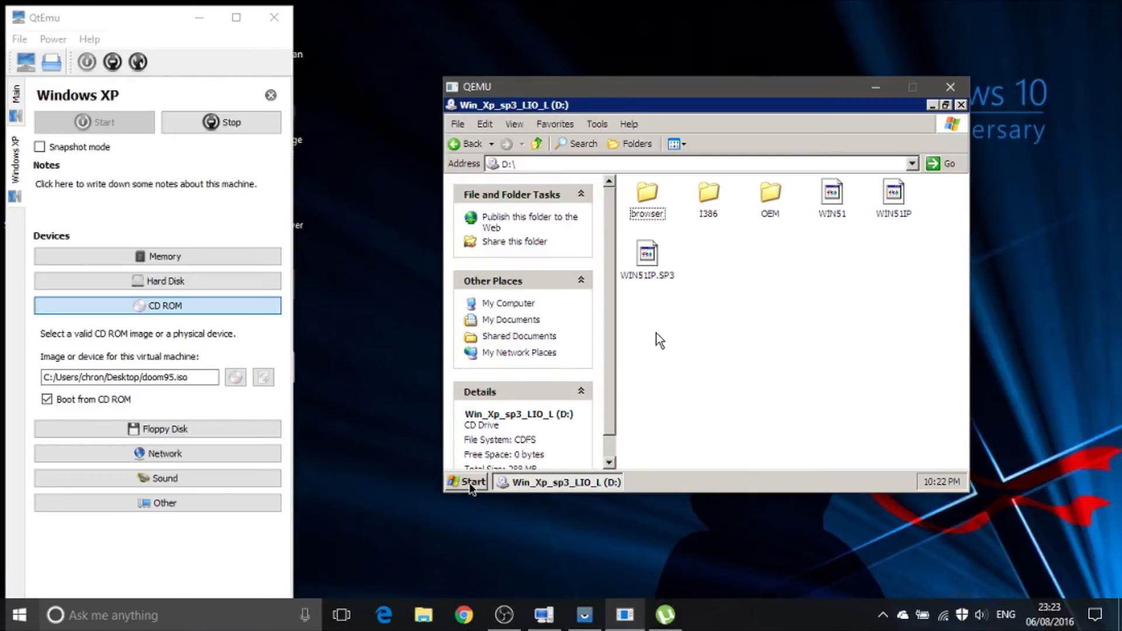
Step: Turn off Windows XP in the virtual machine
left_click(657, 333)
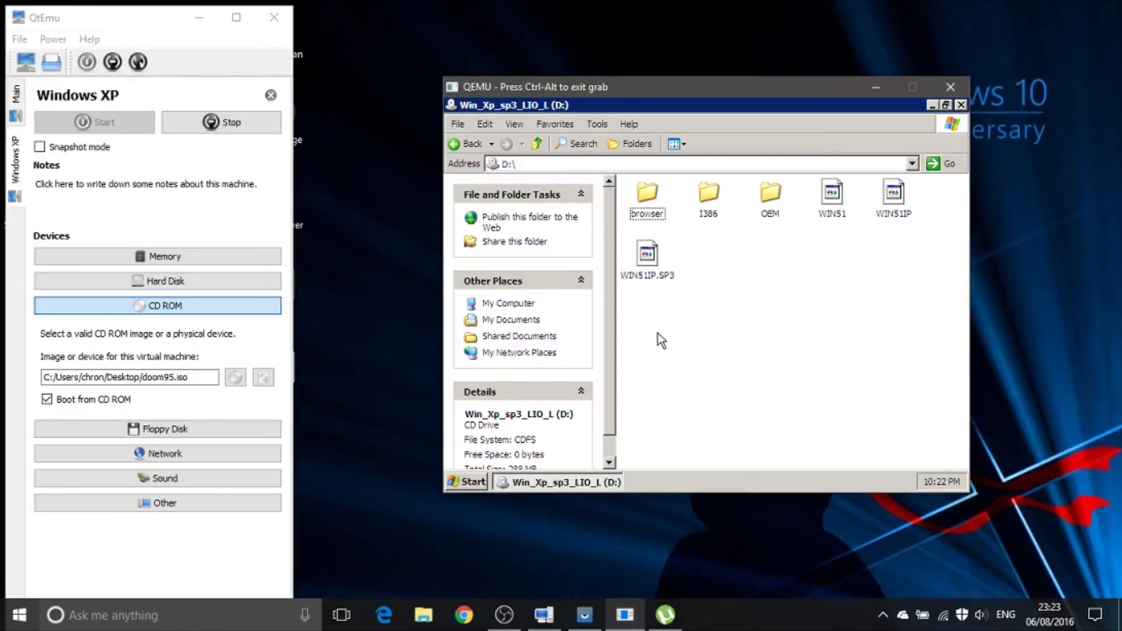
left_click(450, 488)
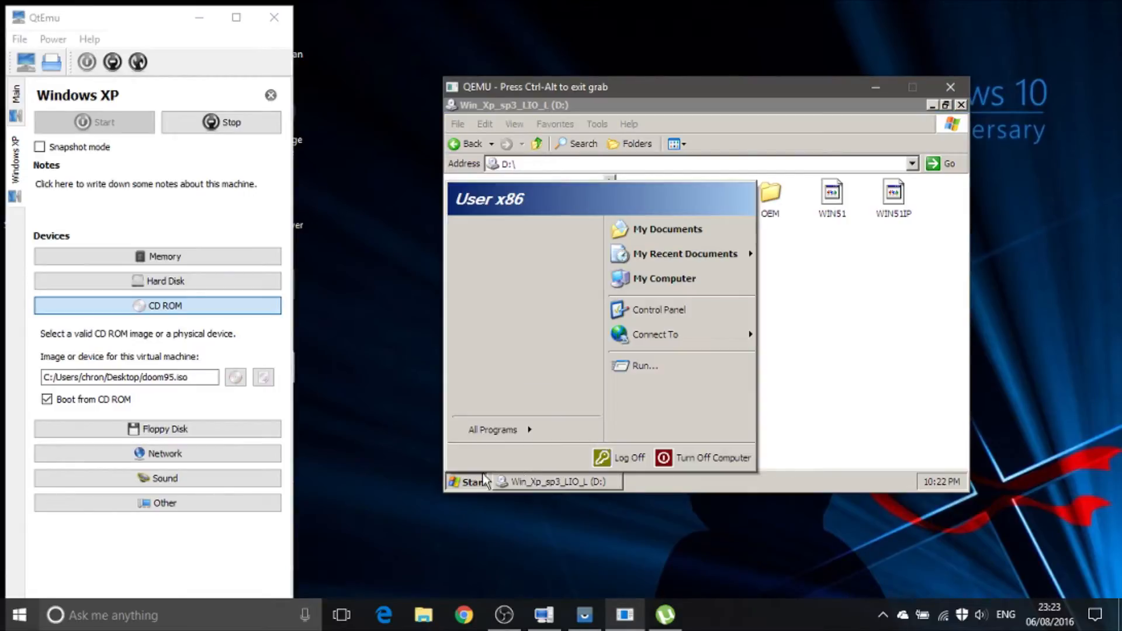
left_click(725, 451)
left_click(708, 258)
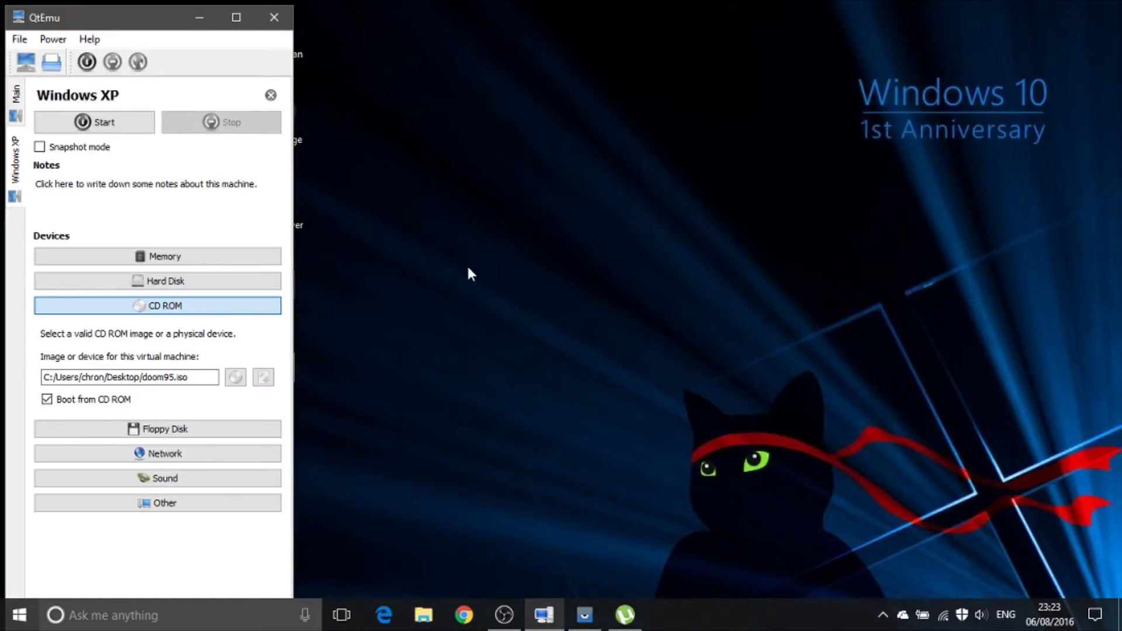
Step: Try to start the Windows XP machine with CD ROM booting still enabled, and close its QEMU window
left_click(111, 122)
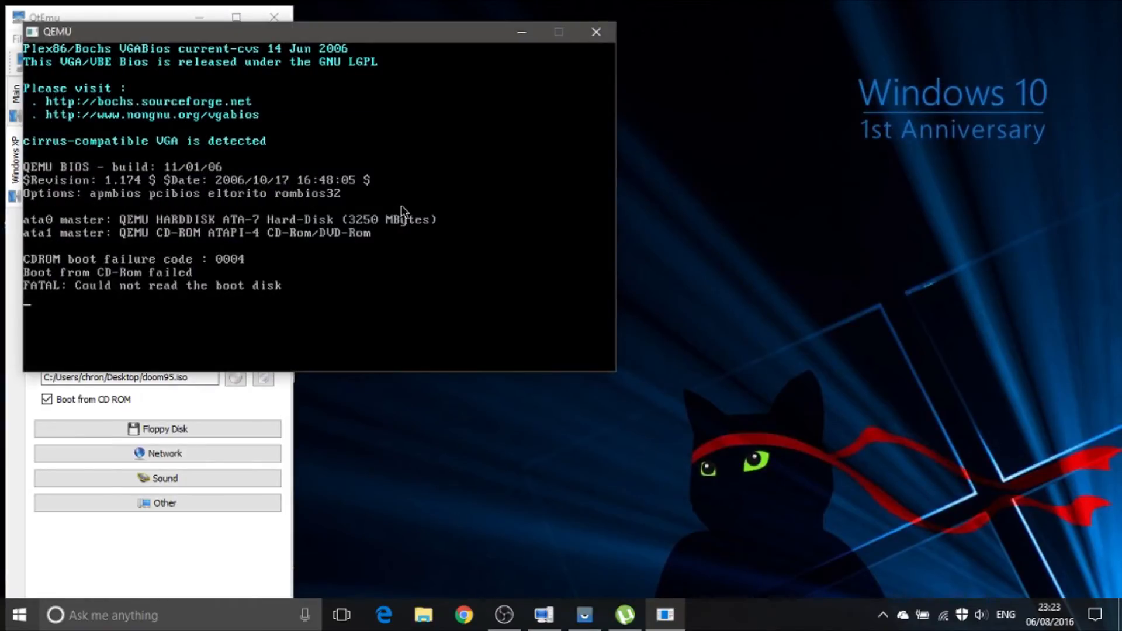
left_click(326, 254)
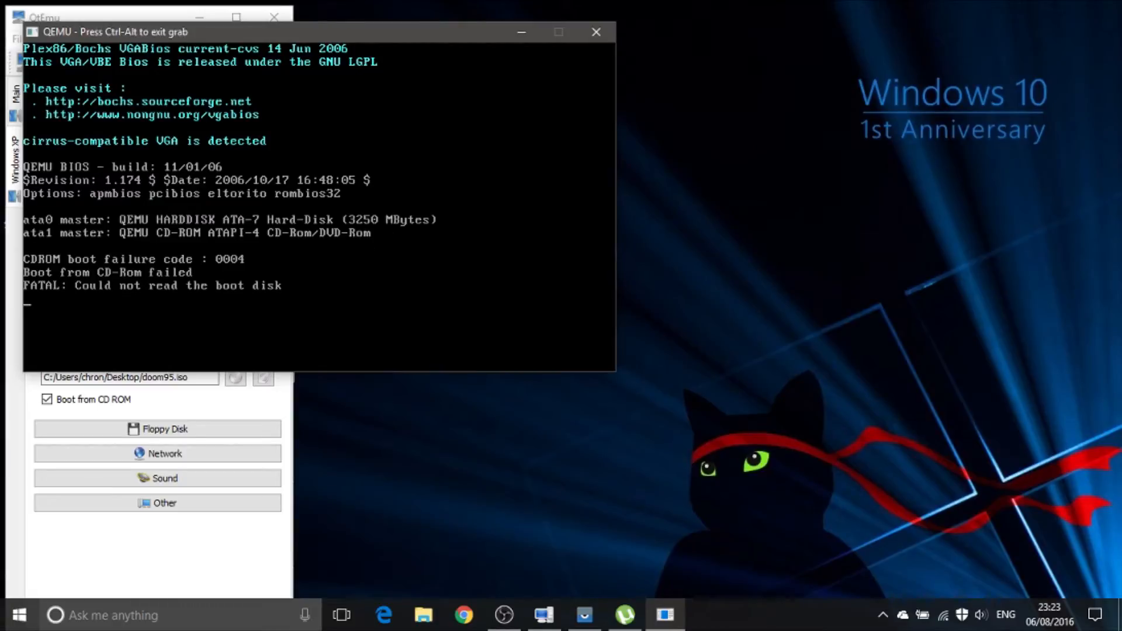
key("ctrl+alt")
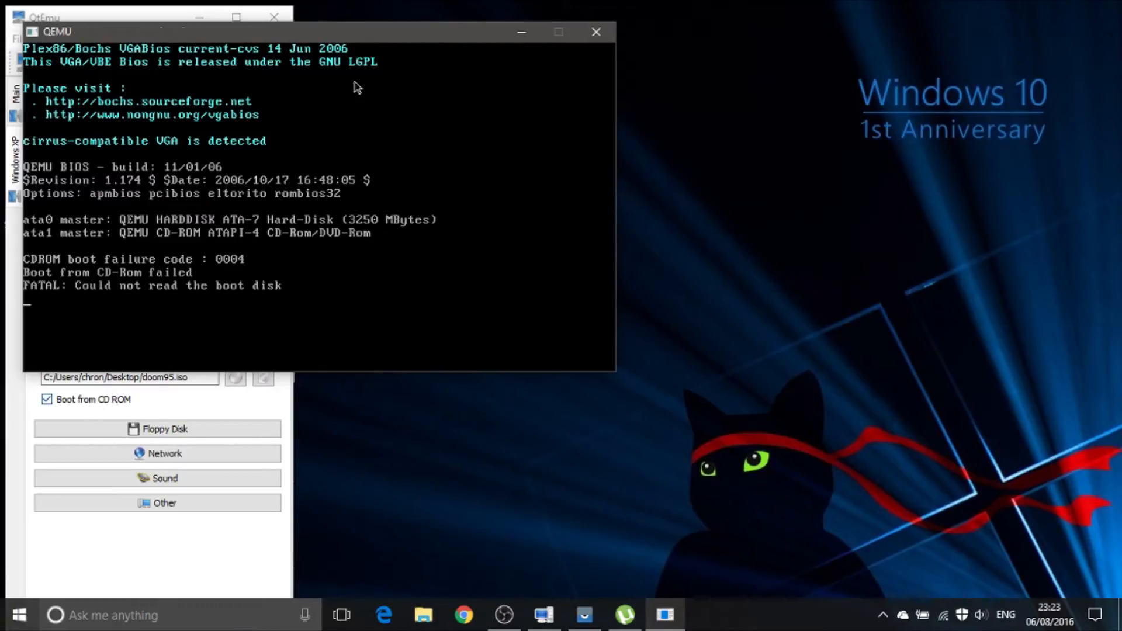
left_click(613, 34)
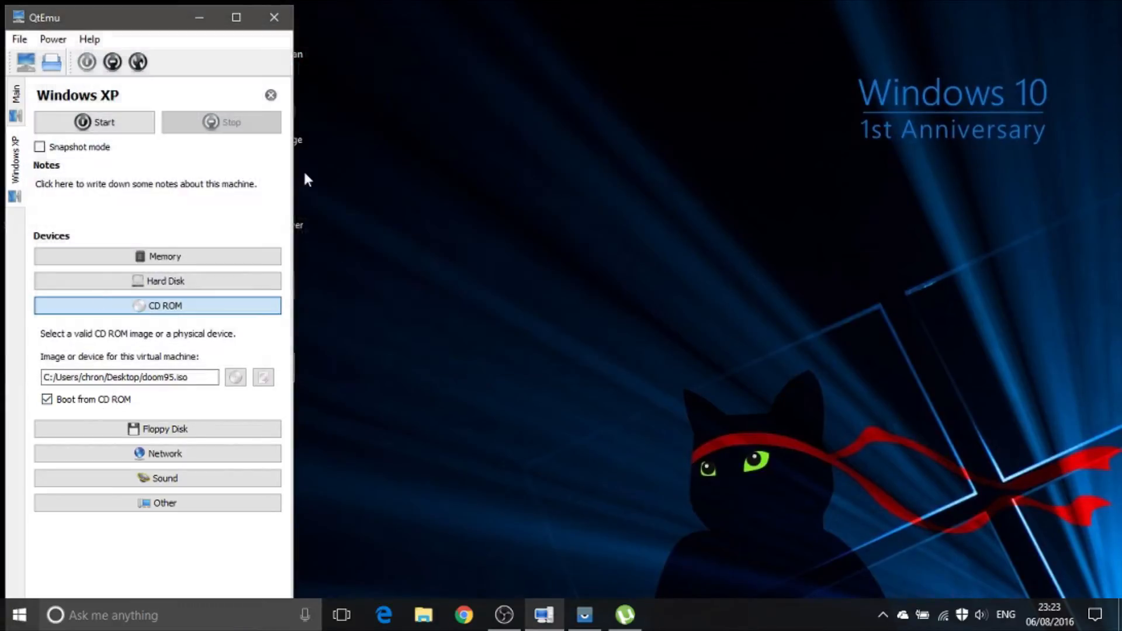
Step: Disable booting from CD ROM and start the Windows XP machine, moving its window clear of QtEmu's settings
left_click(83, 401)
left_click(117, 124)
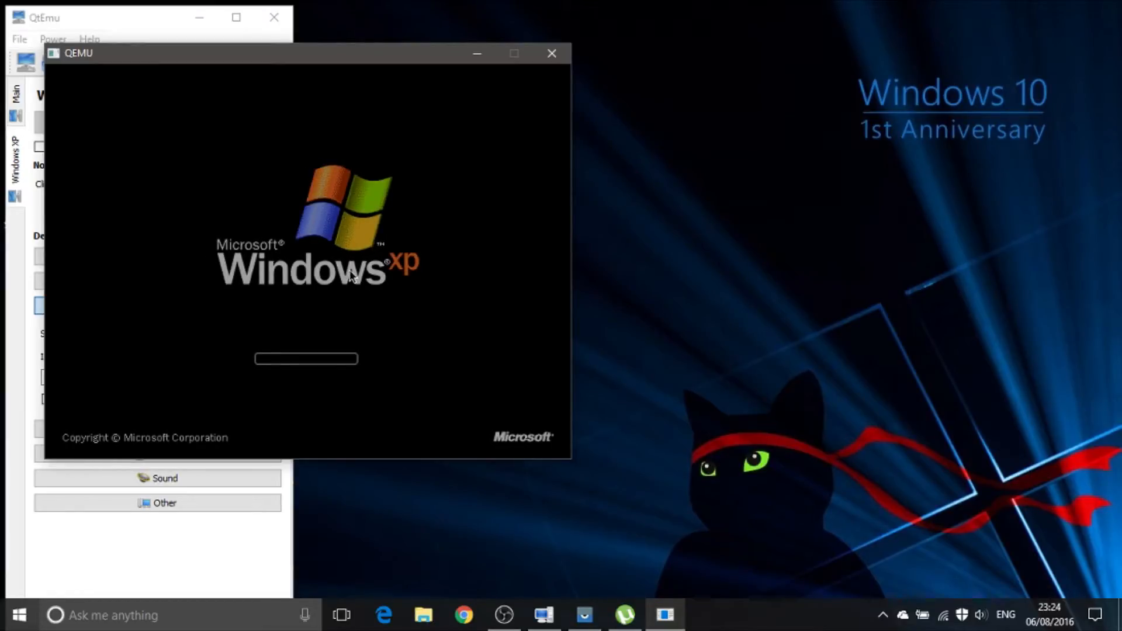
left_click_drag(356, 55, 651, 75)
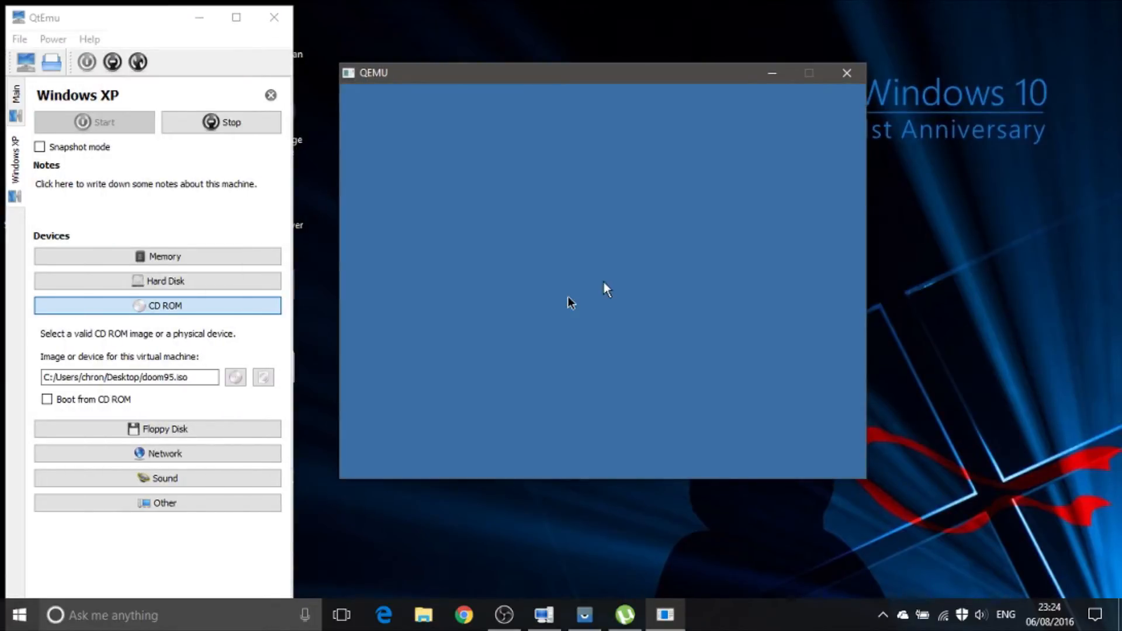
left_click(605, 282)
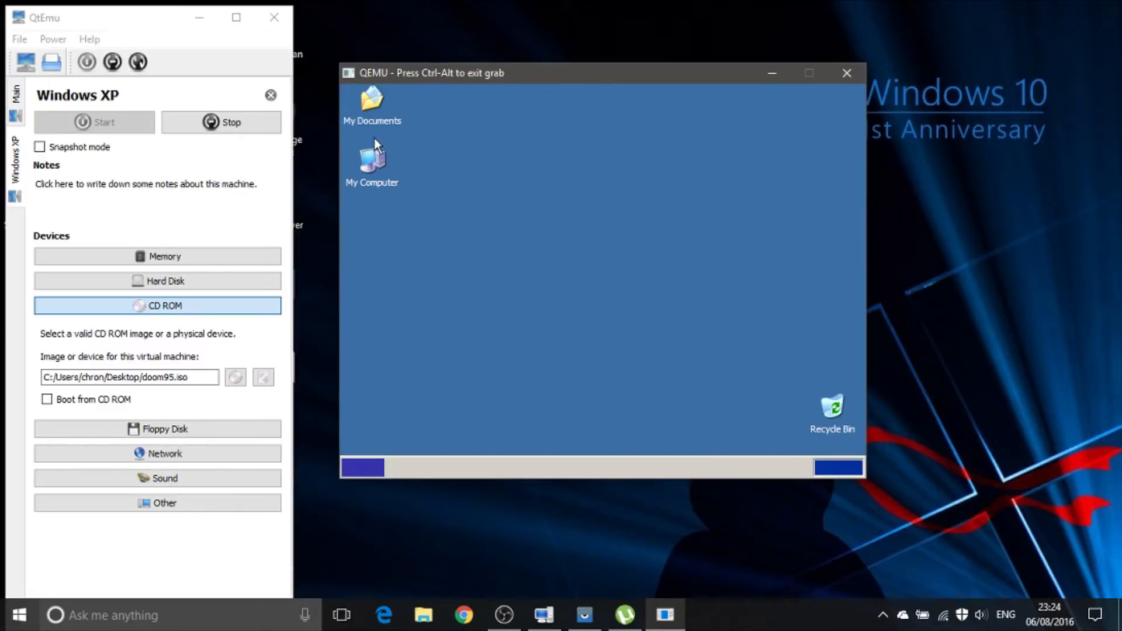
Step: Open My Computer, dismiss the display settings notice, and start installing Doom II for Windows 95 into the default game directory
left_click(374, 161)
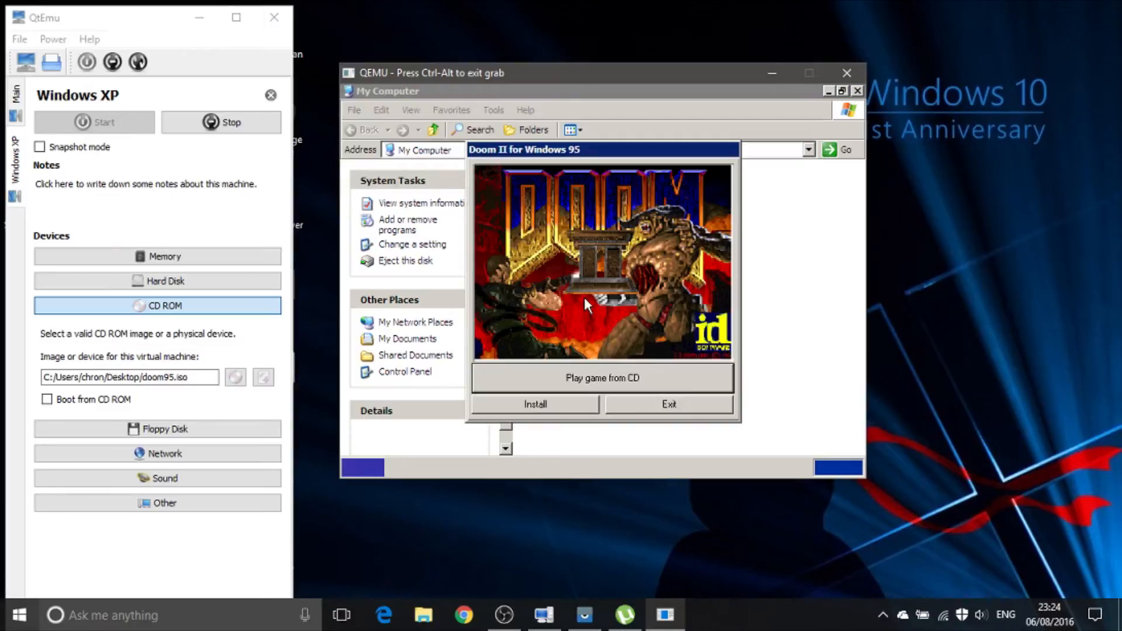
left_click(593, 404)
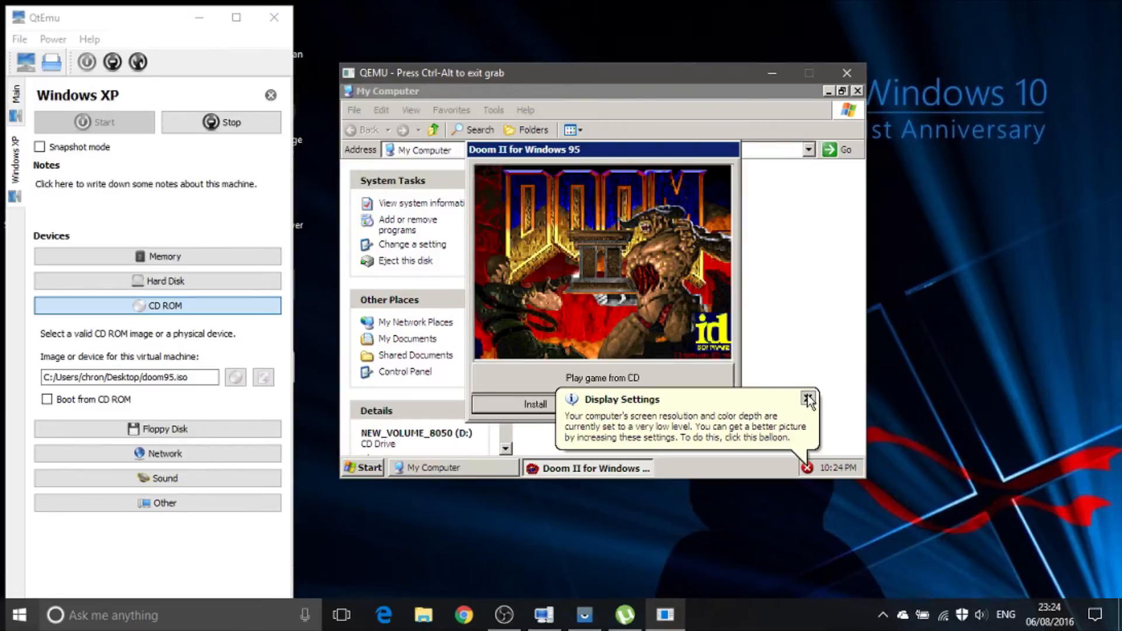
left_click(808, 400)
left_click(515, 403)
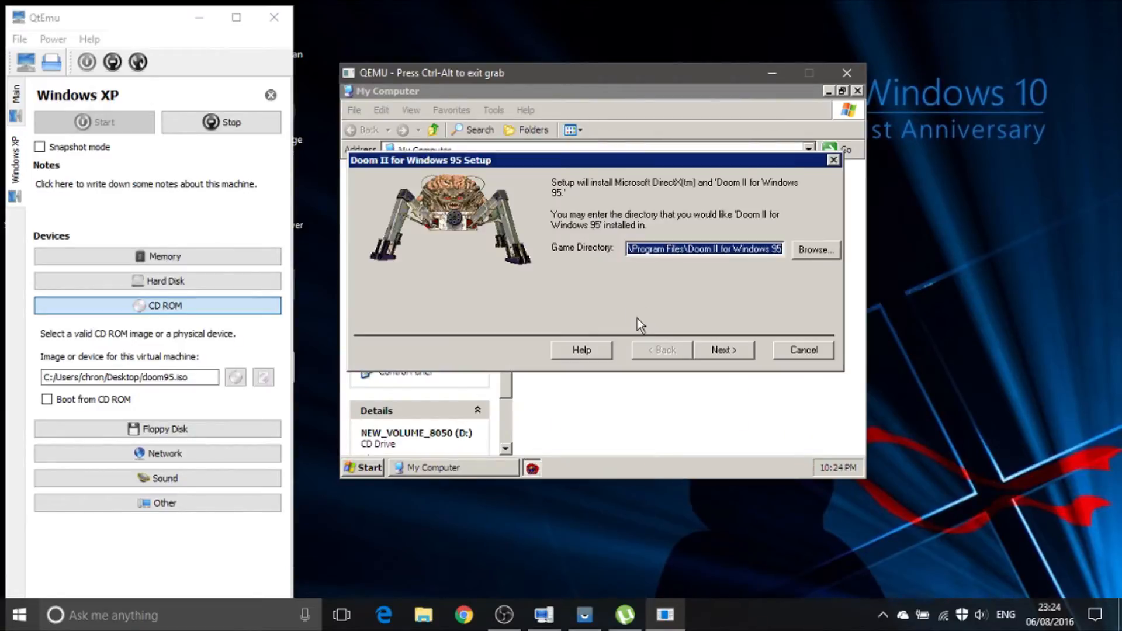
left_click(708, 352)
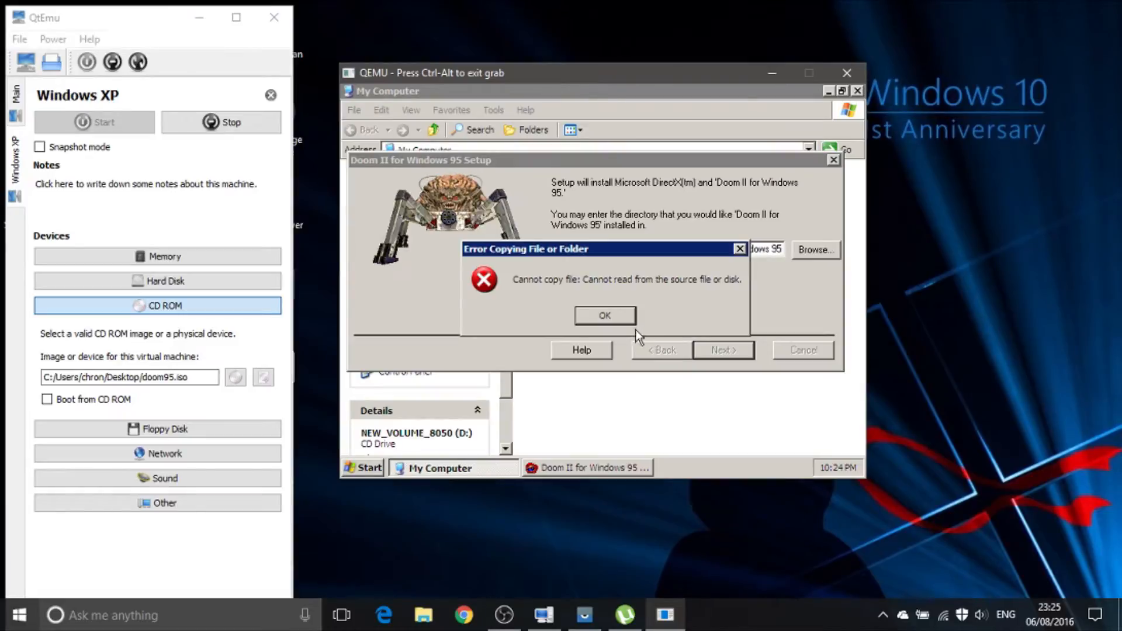
Step: Retry the failed doom2.cnt copy, skip doom2.cnt and doom2.hlp, and finish the Doom II for Windows 95 setup
left_click(626, 321)
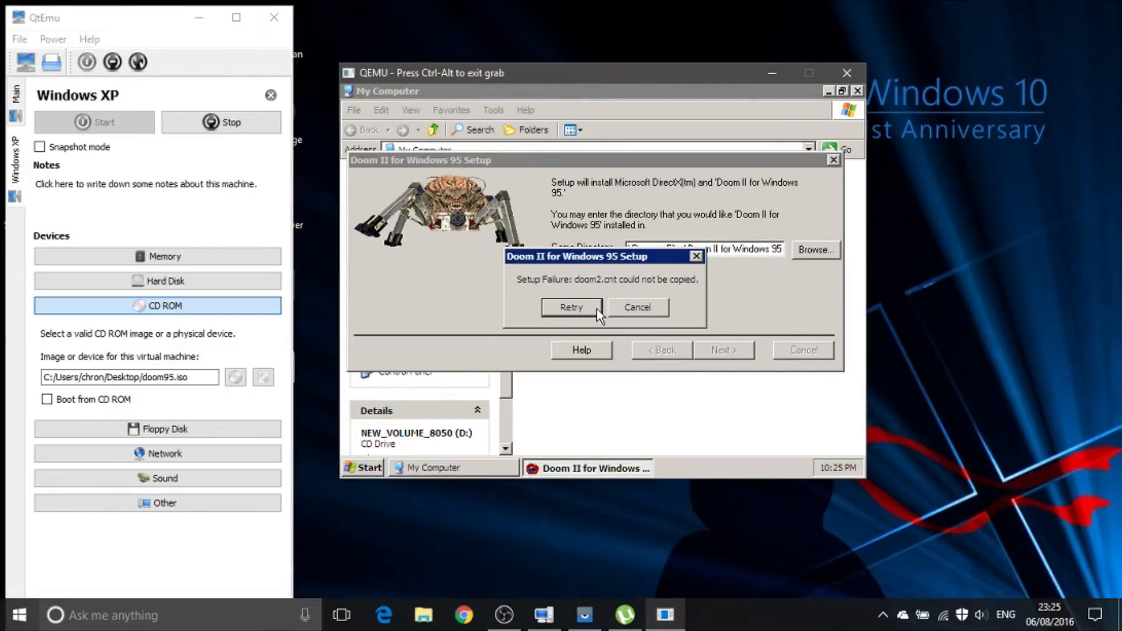
left_click(588, 307)
left_click(599, 313)
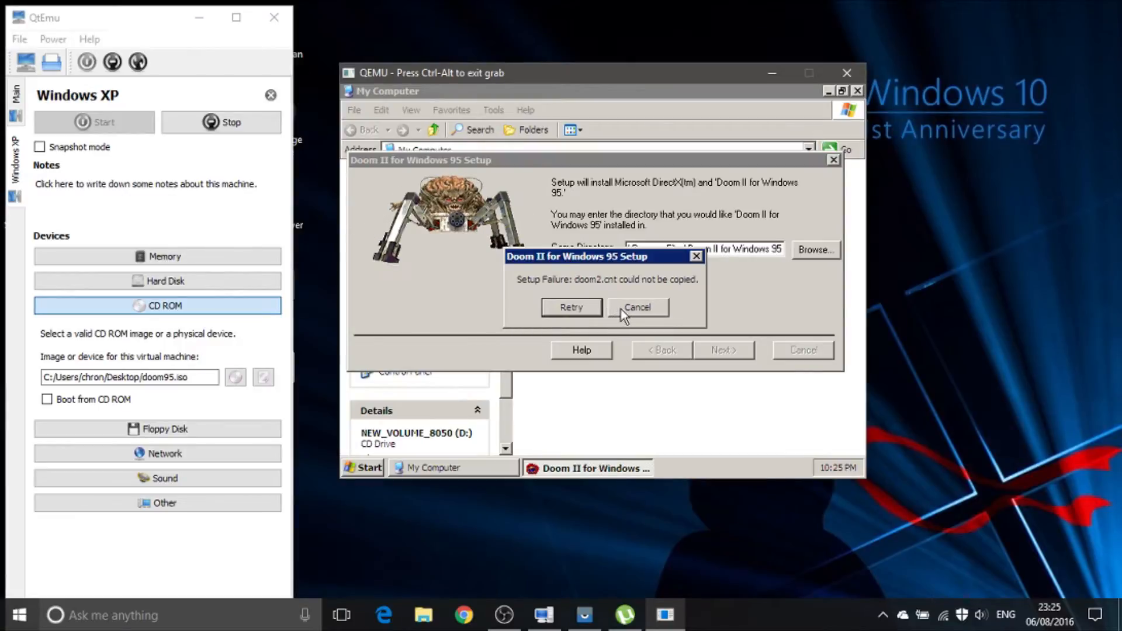
left_click(601, 310)
left_click(622, 315)
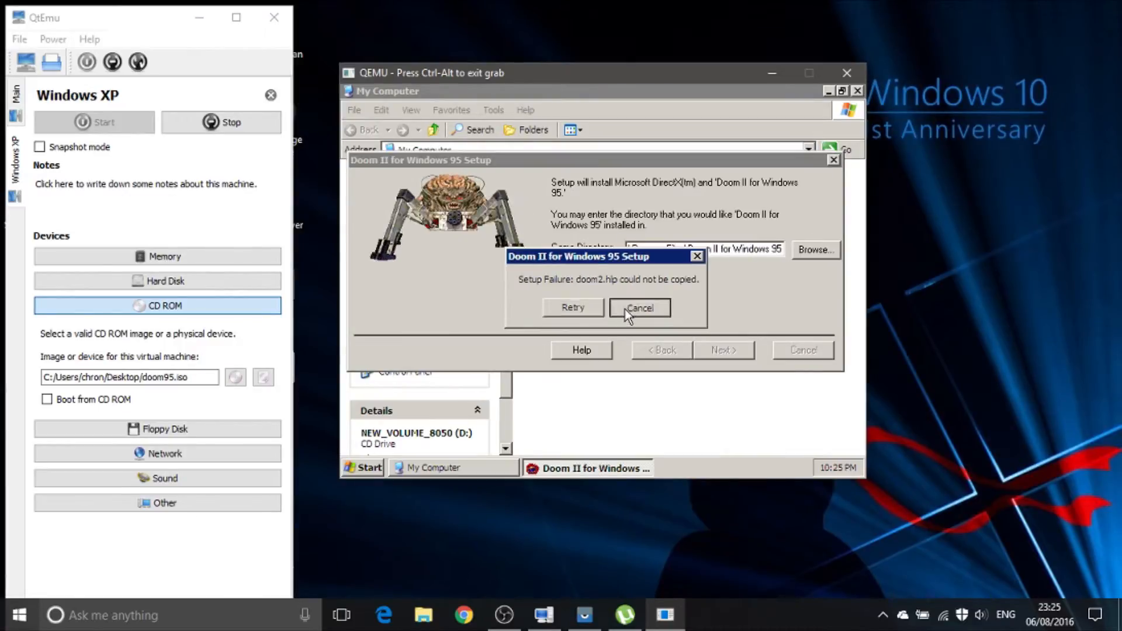
left_click(628, 313)
left_click(604, 308)
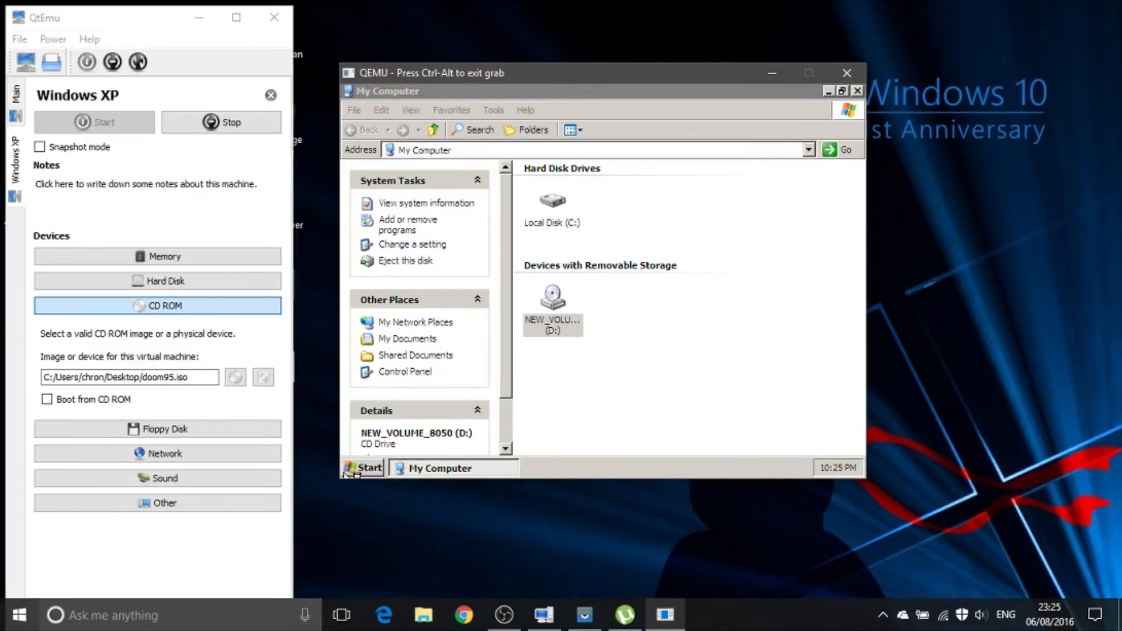
Step: Close My Computer, exit the Doom II for Windows 95 setup window, and launch the installed Doom95 program
left_click(856, 92)
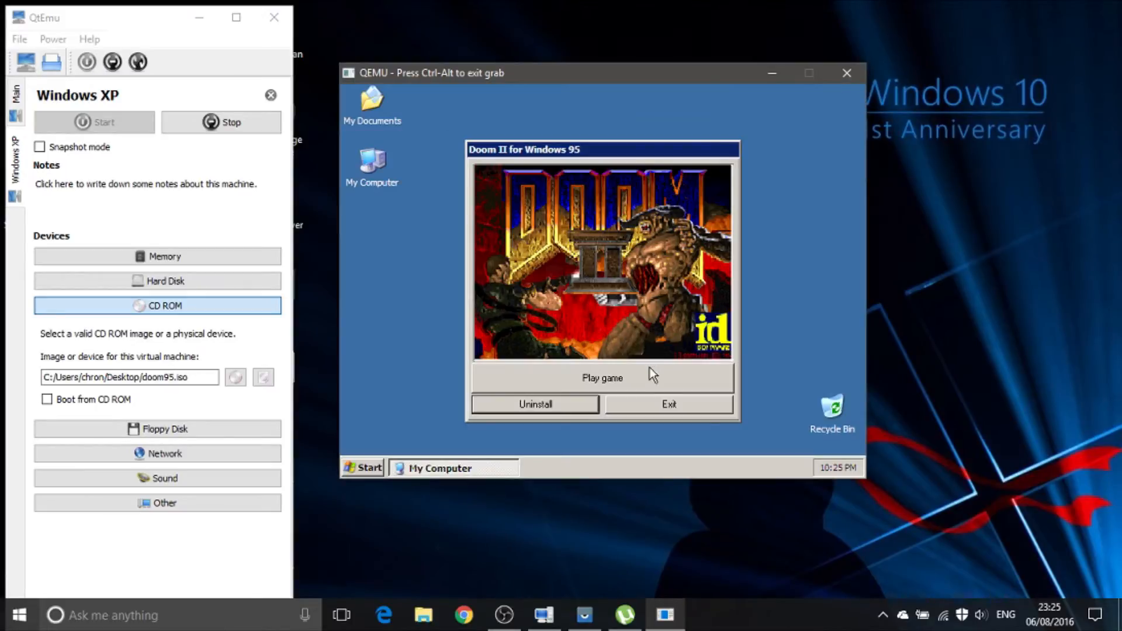
left_click(658, 398)
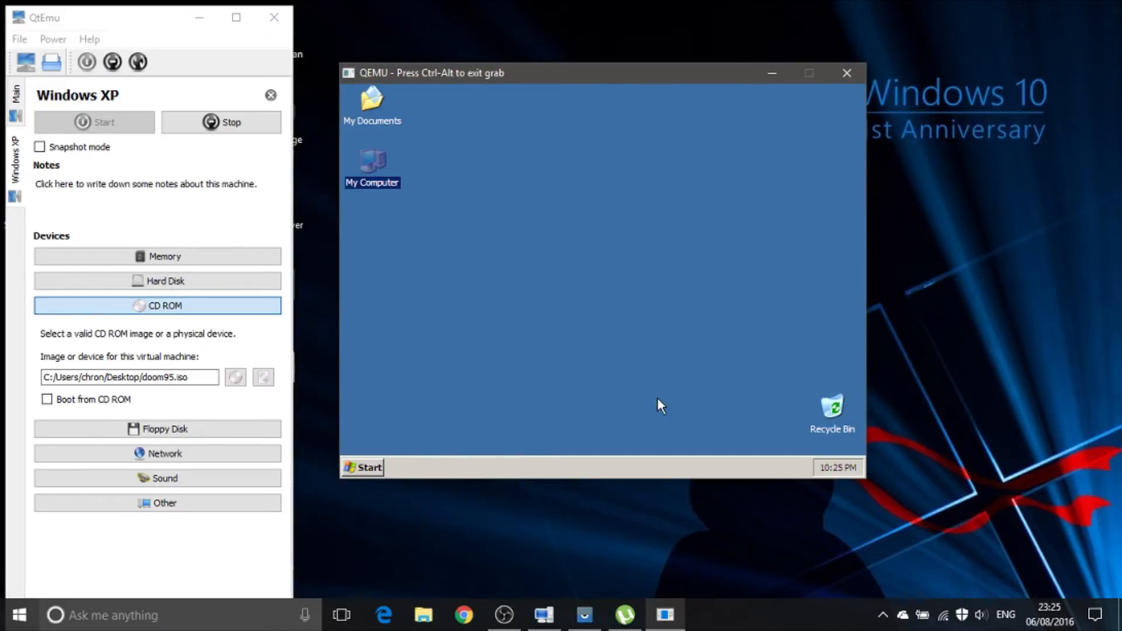
left_click(344, 472)
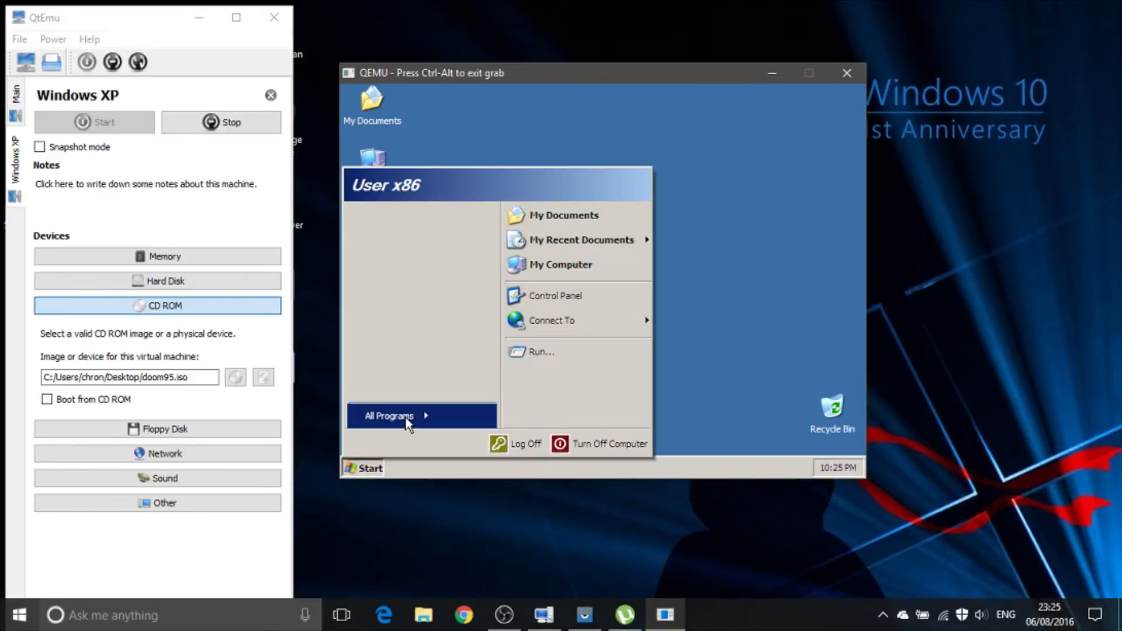
mouse_move(406, 417)
mouse_move(507, 419)
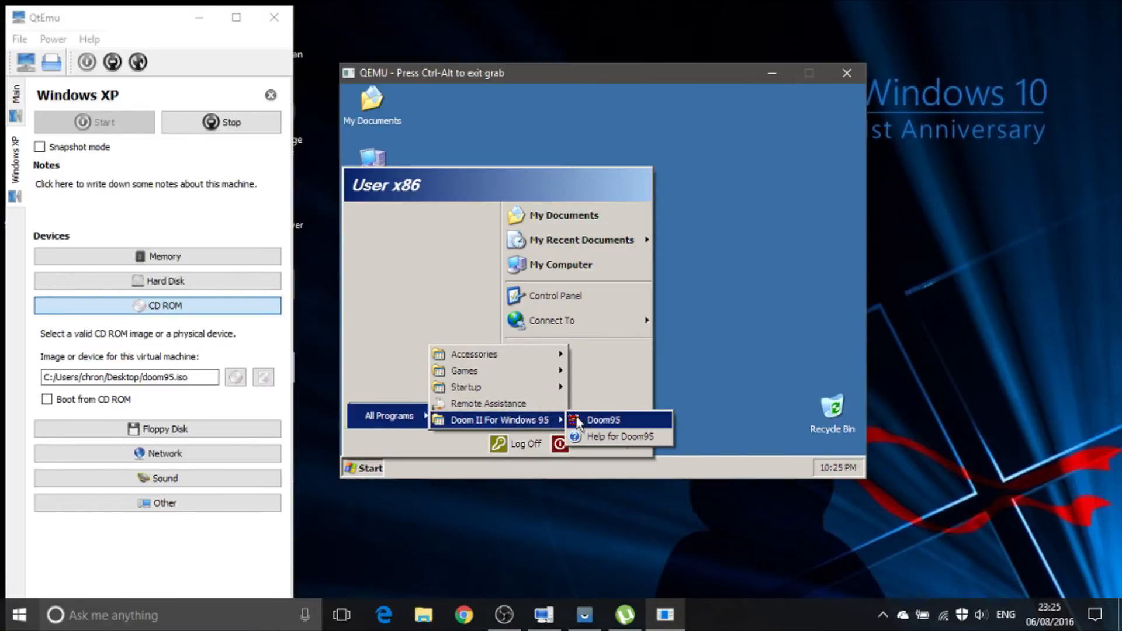
left_click(582, 418)
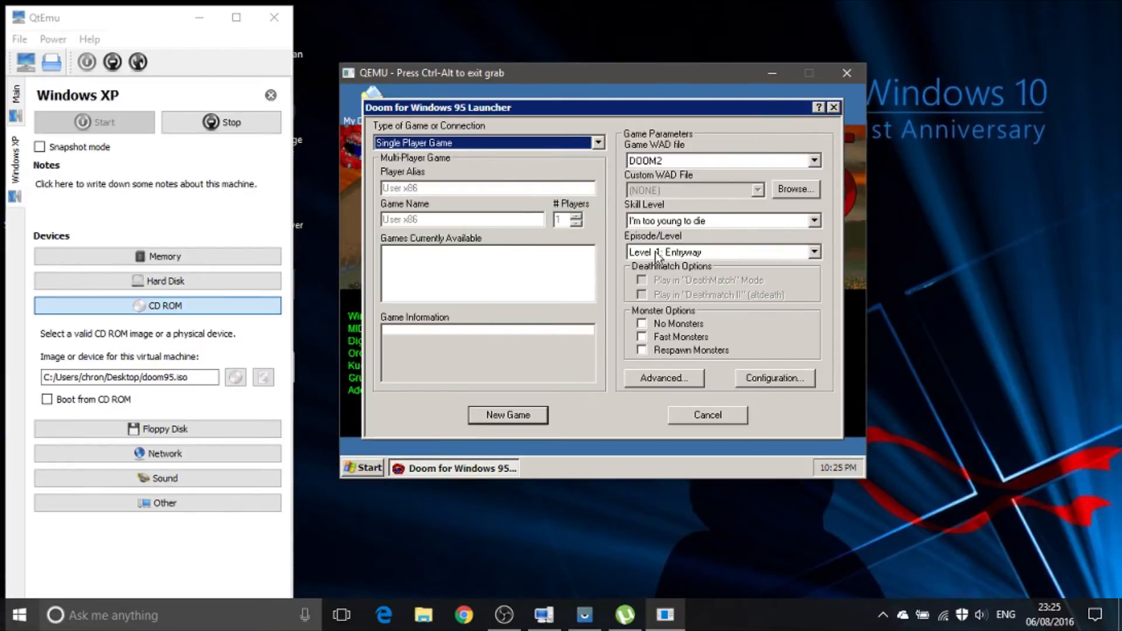
Step: Start a new single player DOOM2 game, try moving forward, and quit back to the Windows XP desktop
left_click(539, 412)
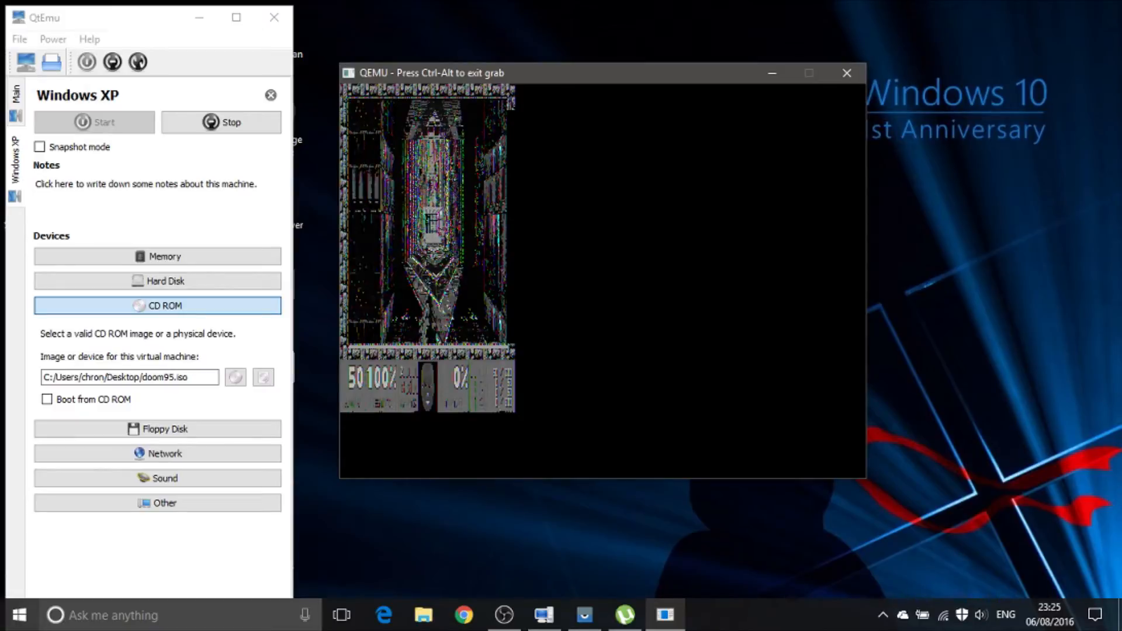
key("Up")
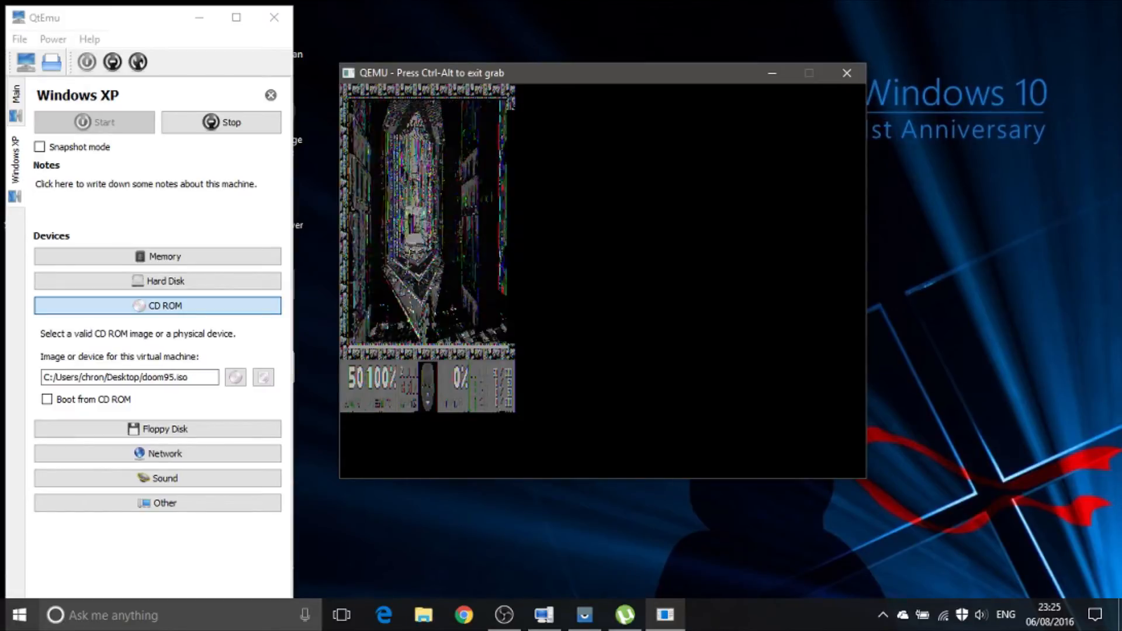
key("Up")
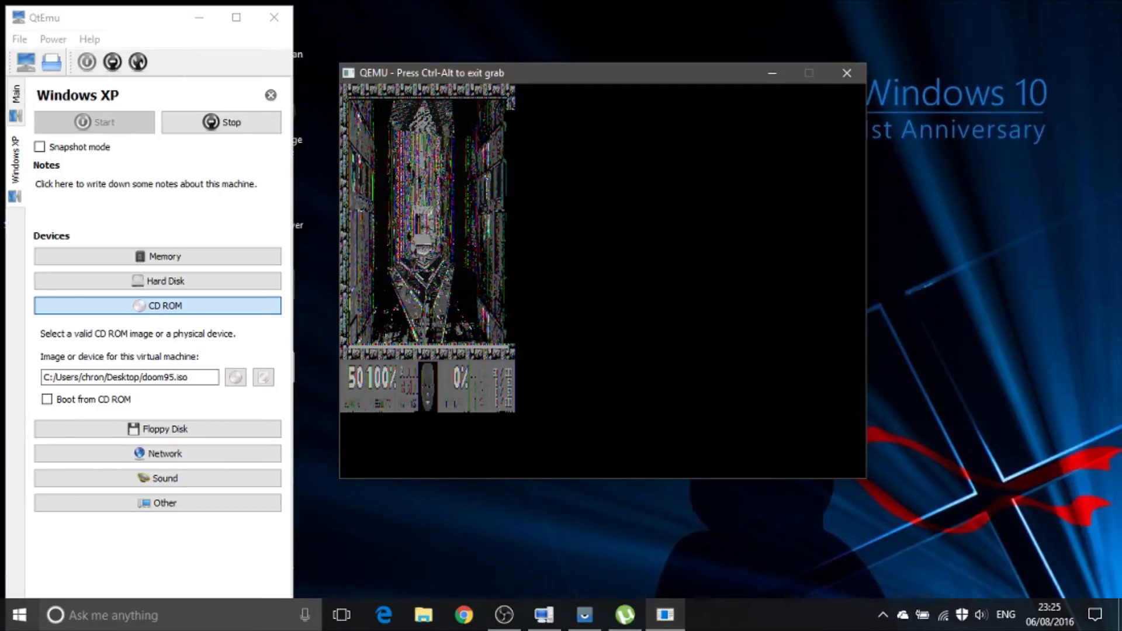
key("Escape")
key("Up")
key("Return")
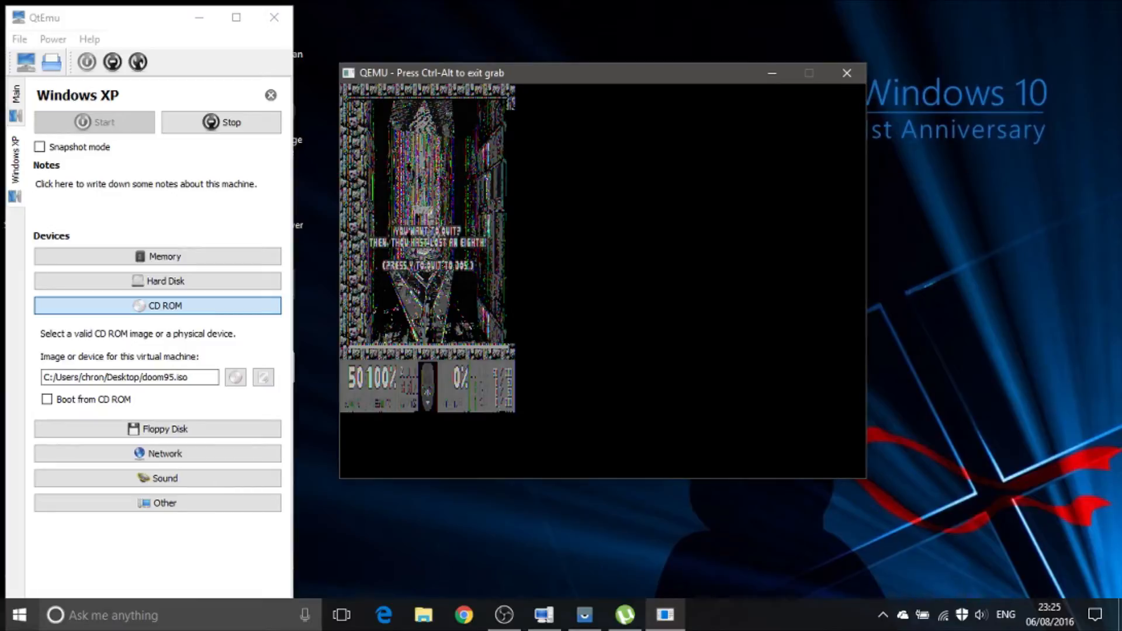
key("y")
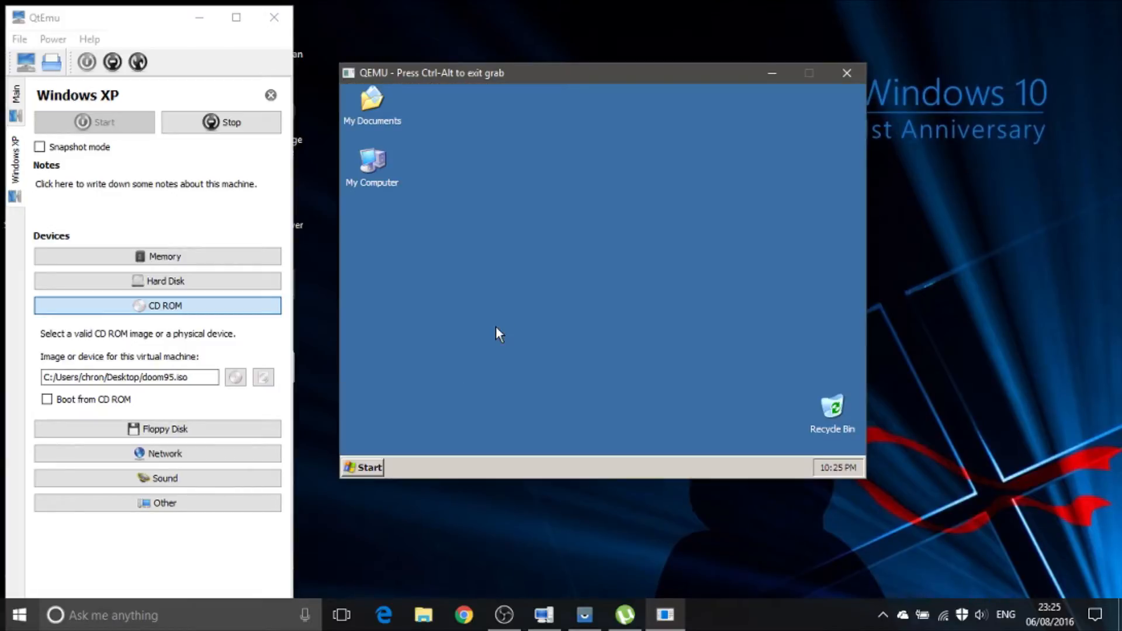
Step: Reopen the Doom95 launcher and check its keyboard configuration without changing anything
left_click(384, 471)
mouse_move(393, 422)
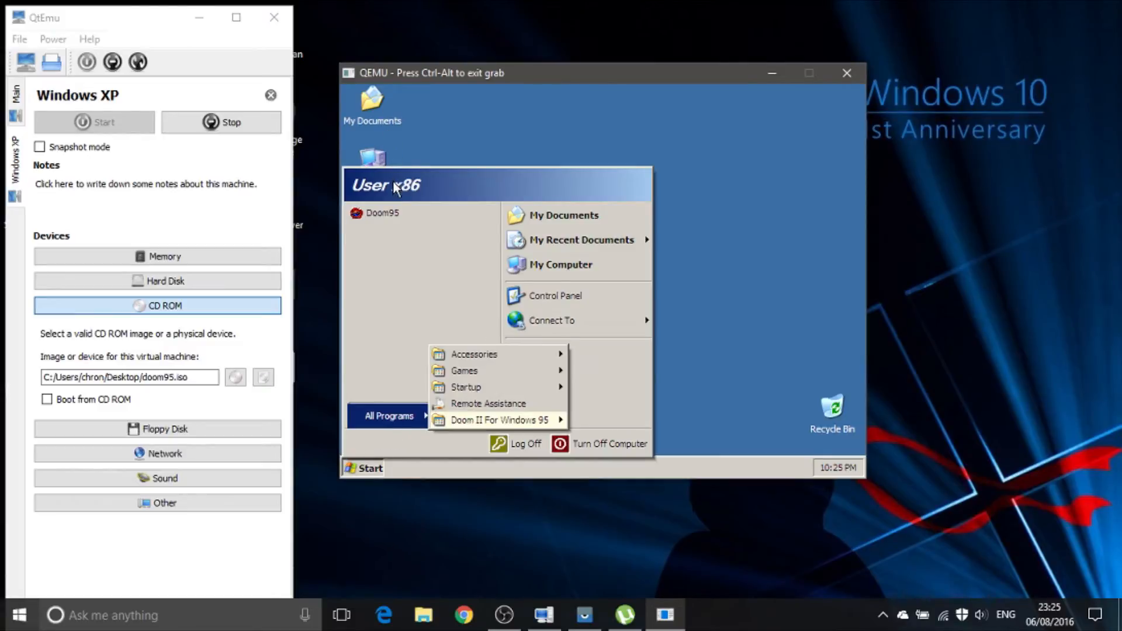
left_click(391, 212)
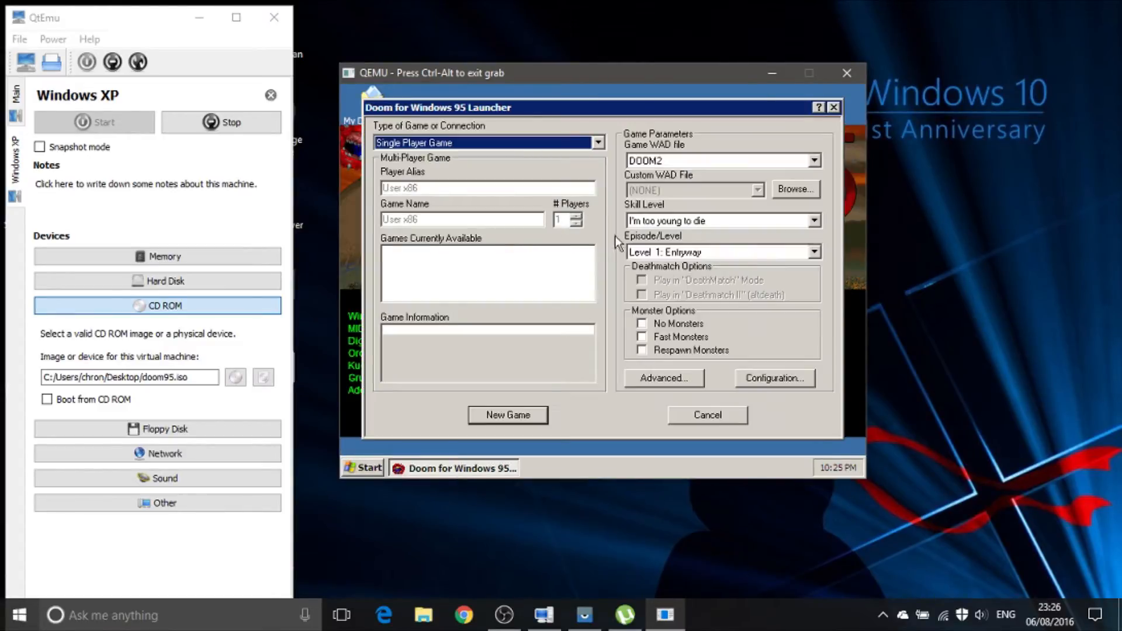
left_click(784, 374)
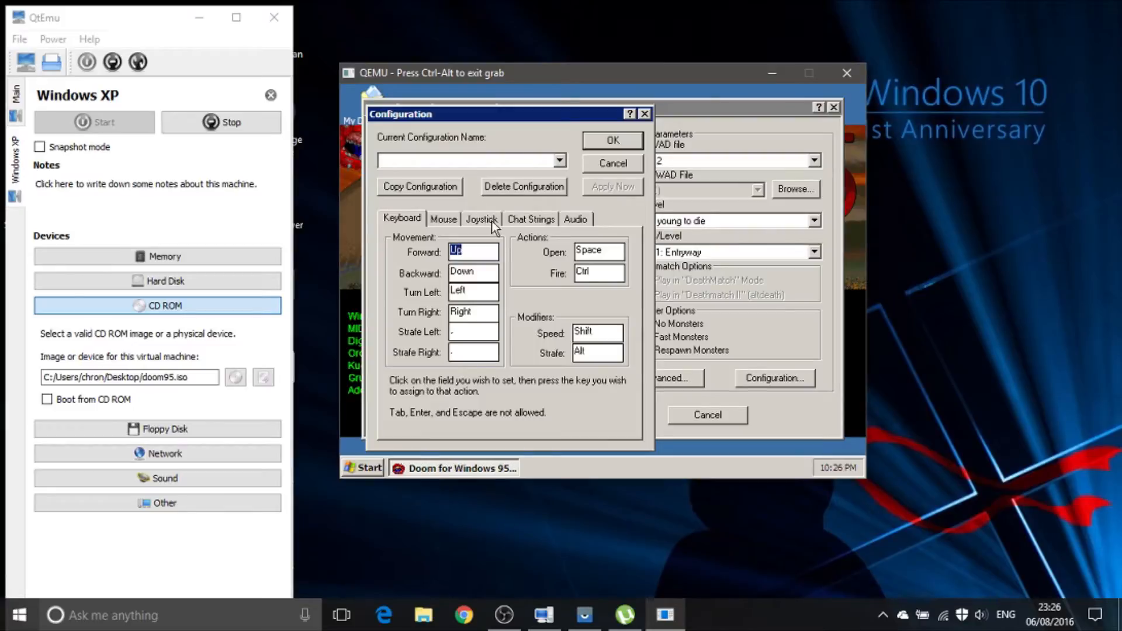
left_click(615, 166)
Step: Try running the game in Window mode through the launcher's advanced screen resolution options, starting a new game
left_click(691, 377)
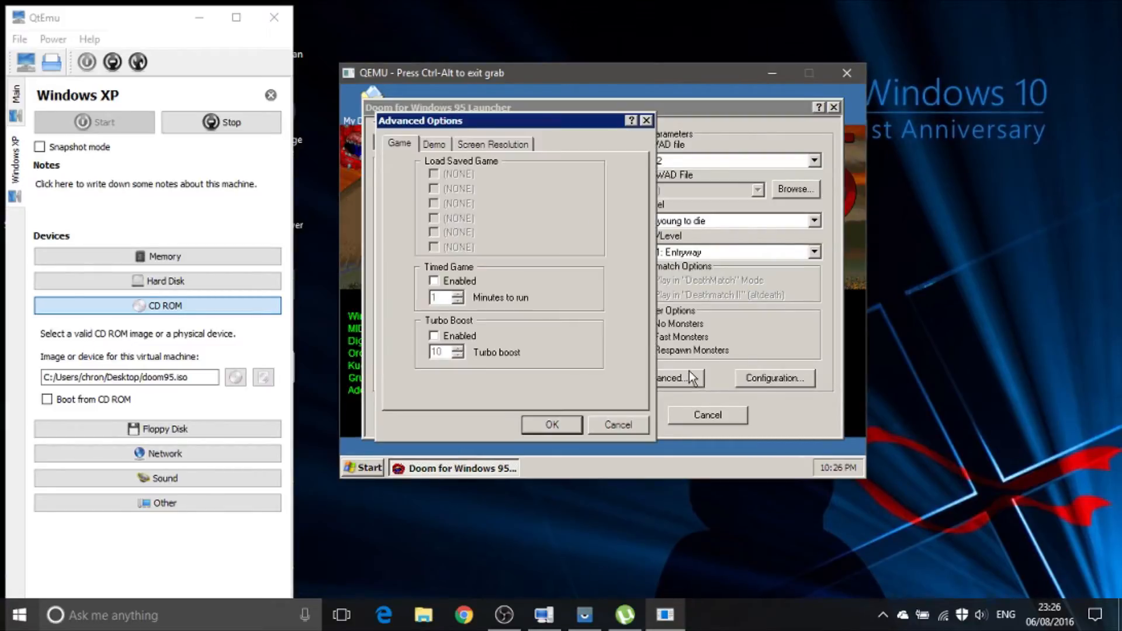
left_click(480, 147)
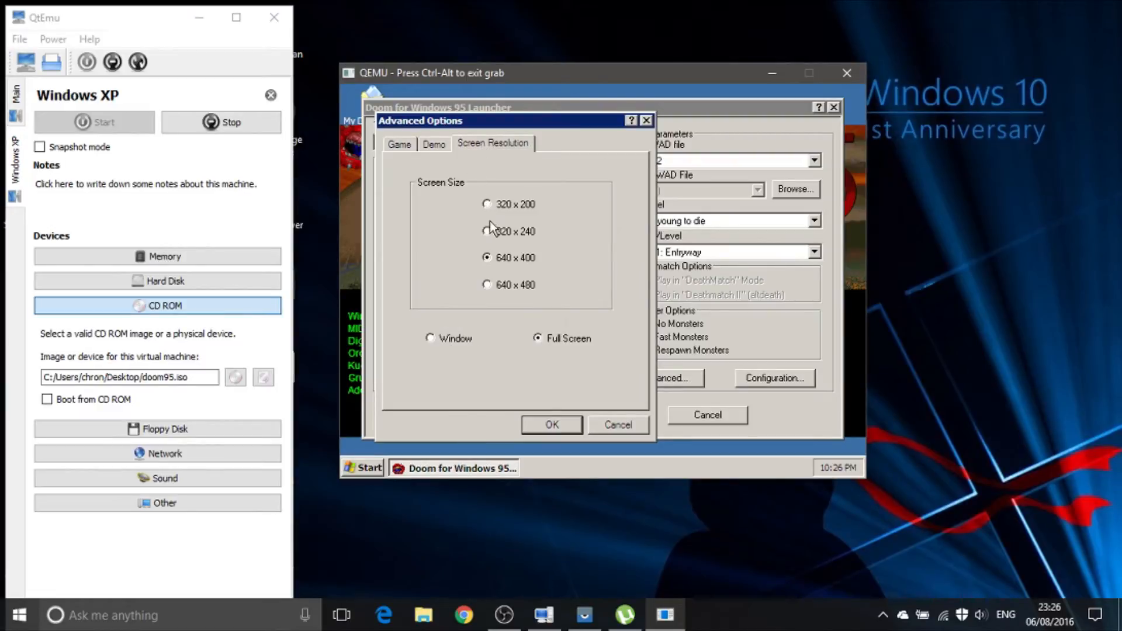
left_click(457, 345)
left_click(560, 427)
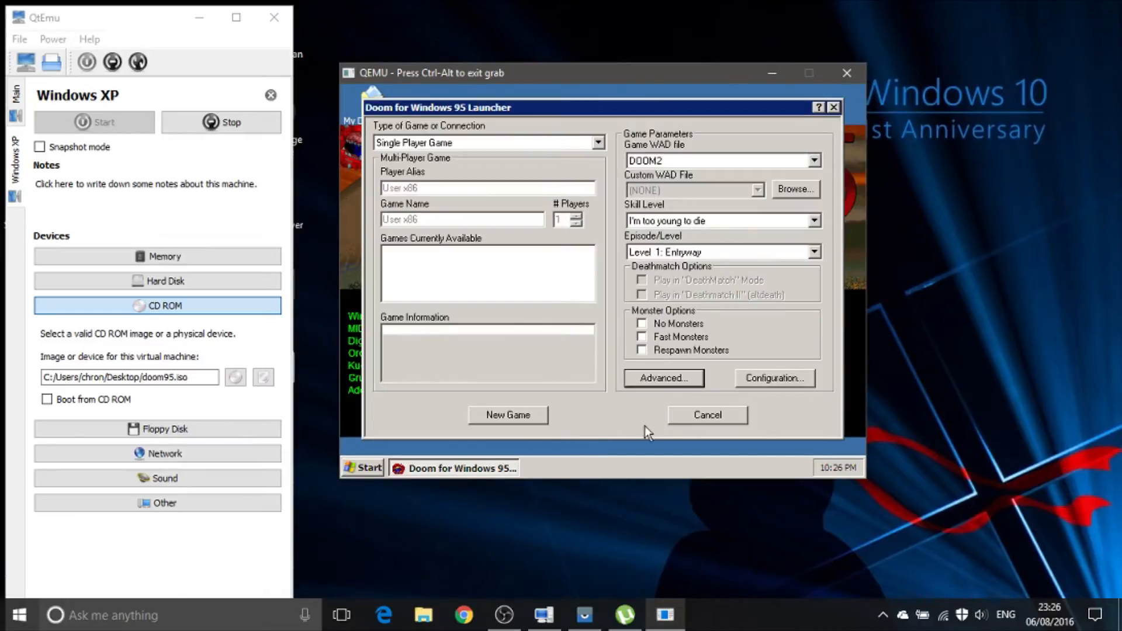
left_click(485, 420)
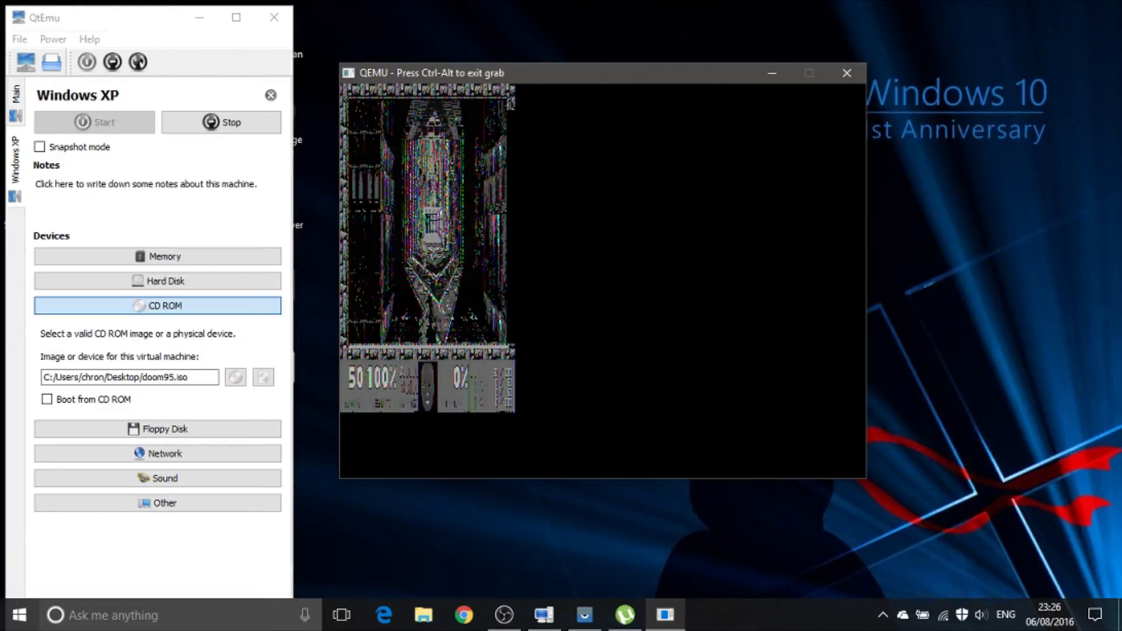
Step: Quit the running Doom game and return to the Windows XP desktop
key("Escape")
key("Up")
key("Return")
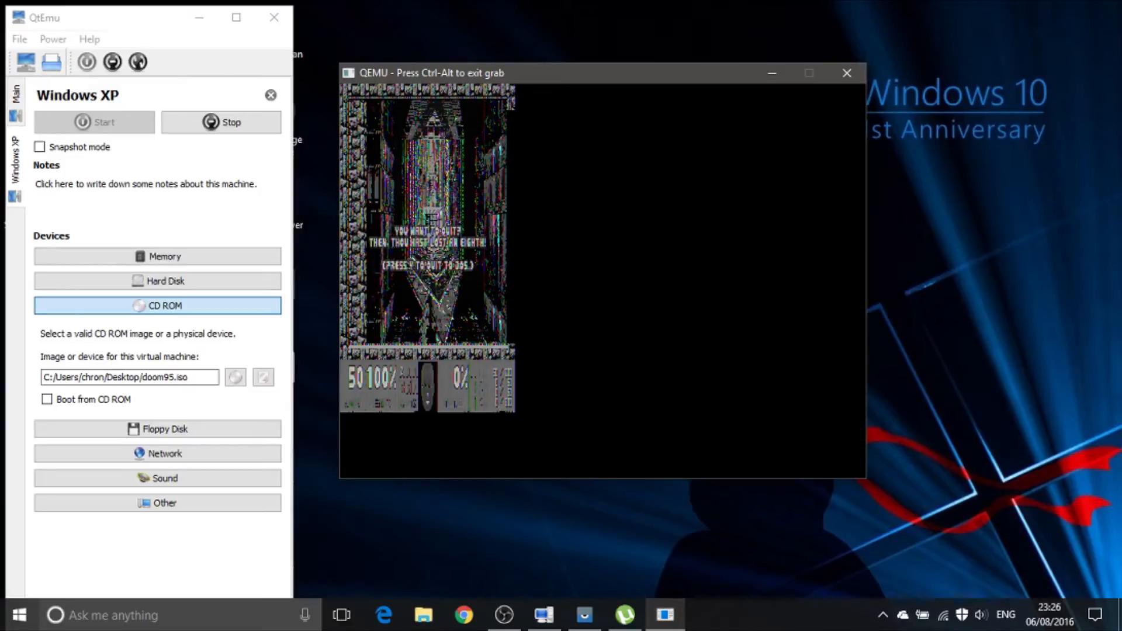
key("y")
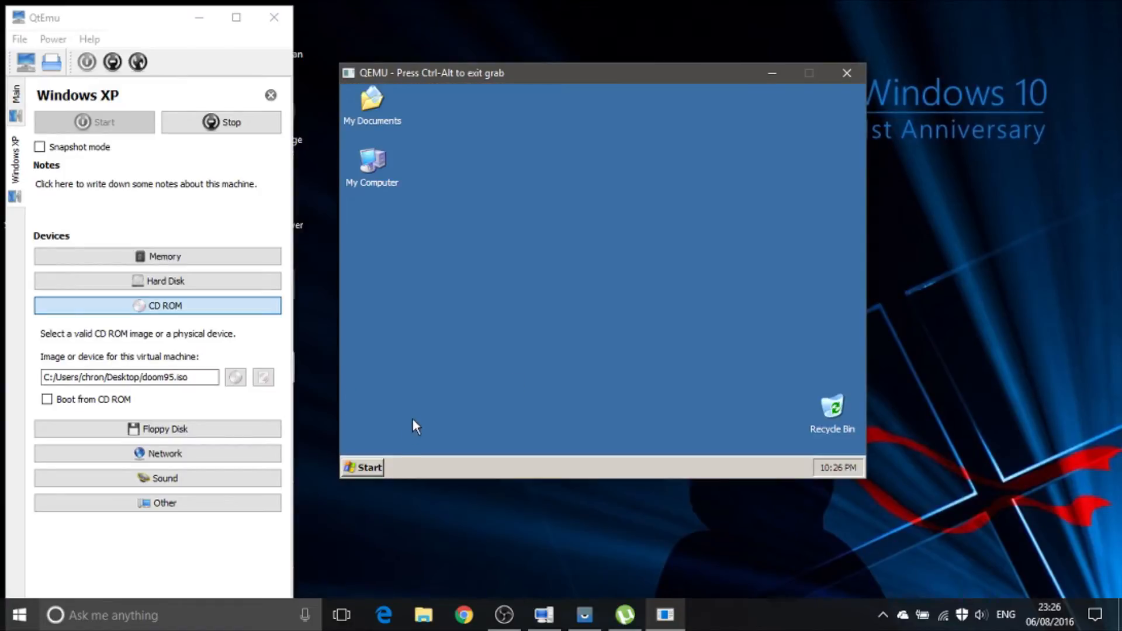
Step: Relaunch Doom95, set the screen size to 640 x 480 in the advanced options, and start a new game
left_click(381, 470)
mouse_move(401, 421)
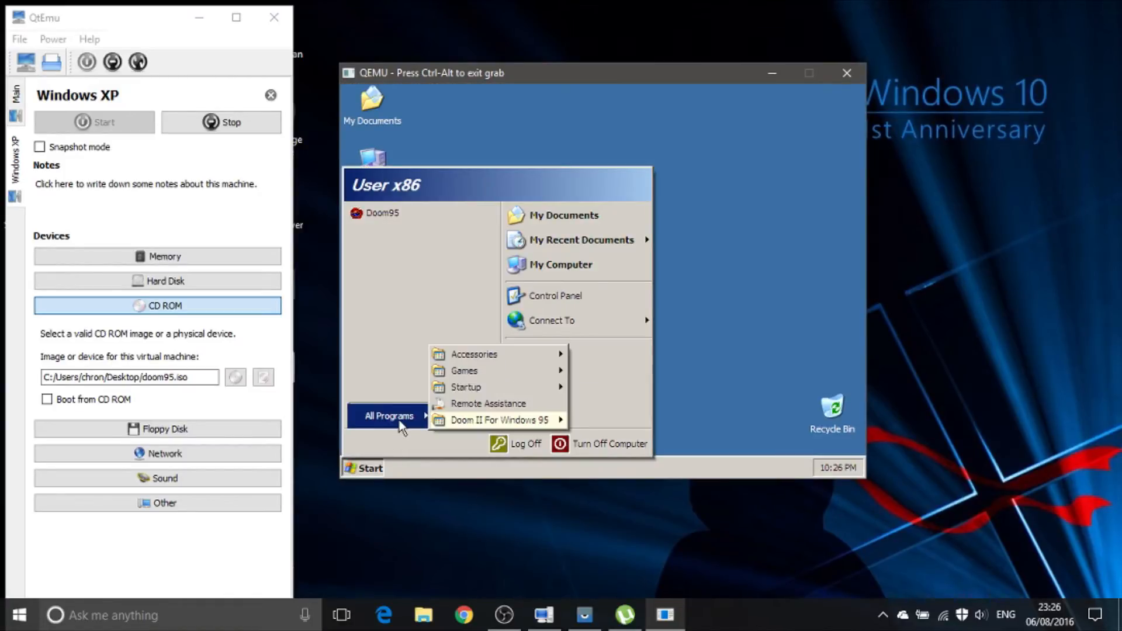
left_click(408, 215)
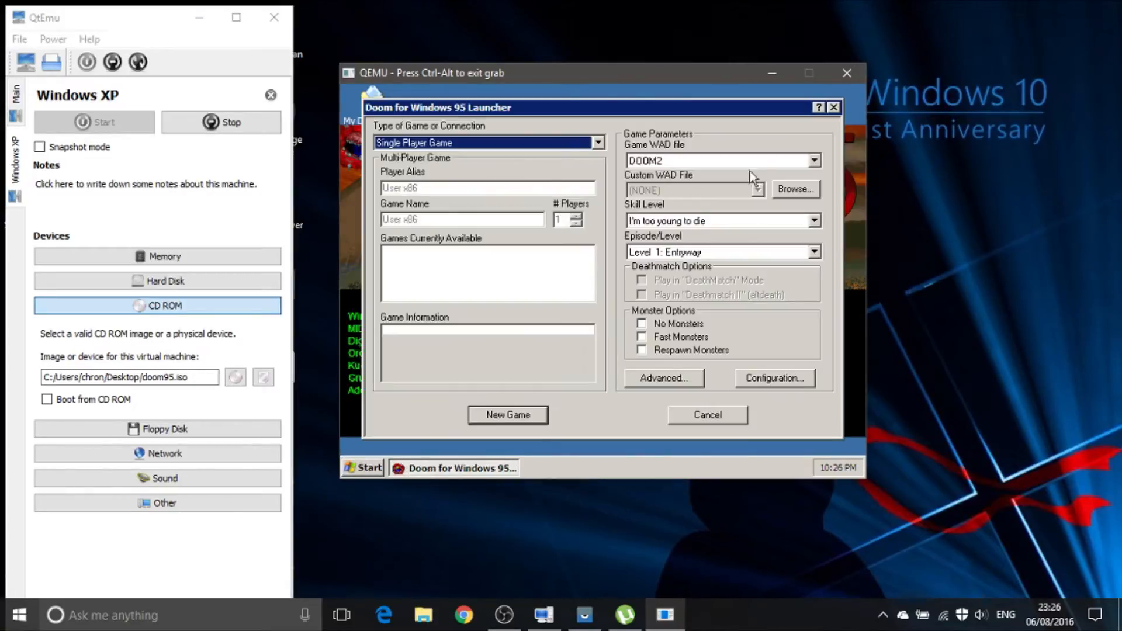
left_click(679, 384)
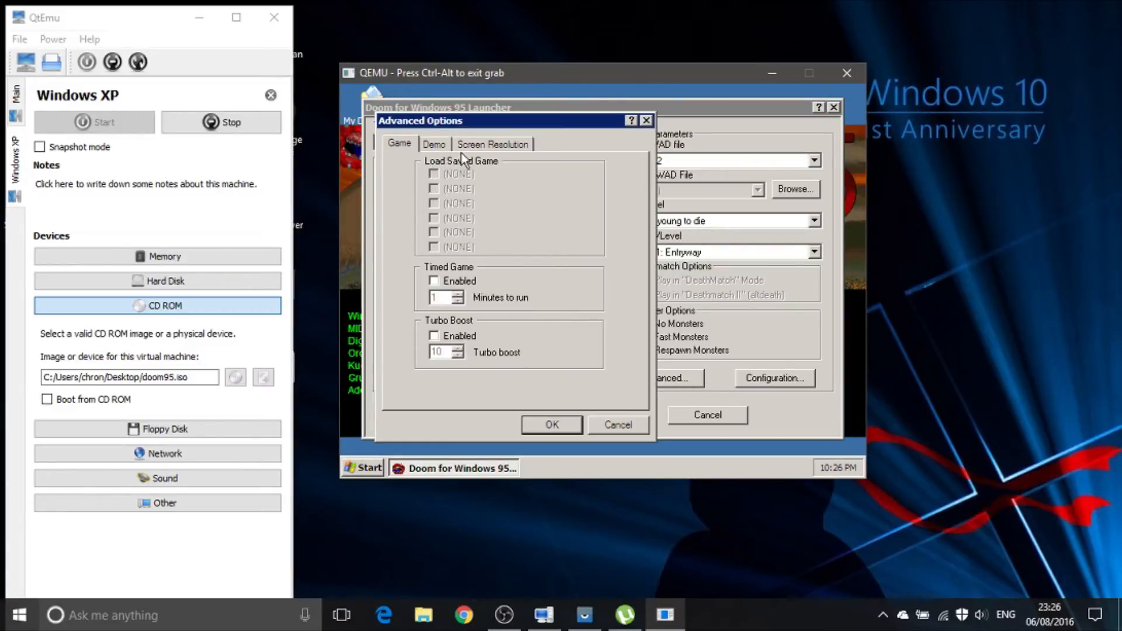
left_click(493, 144)
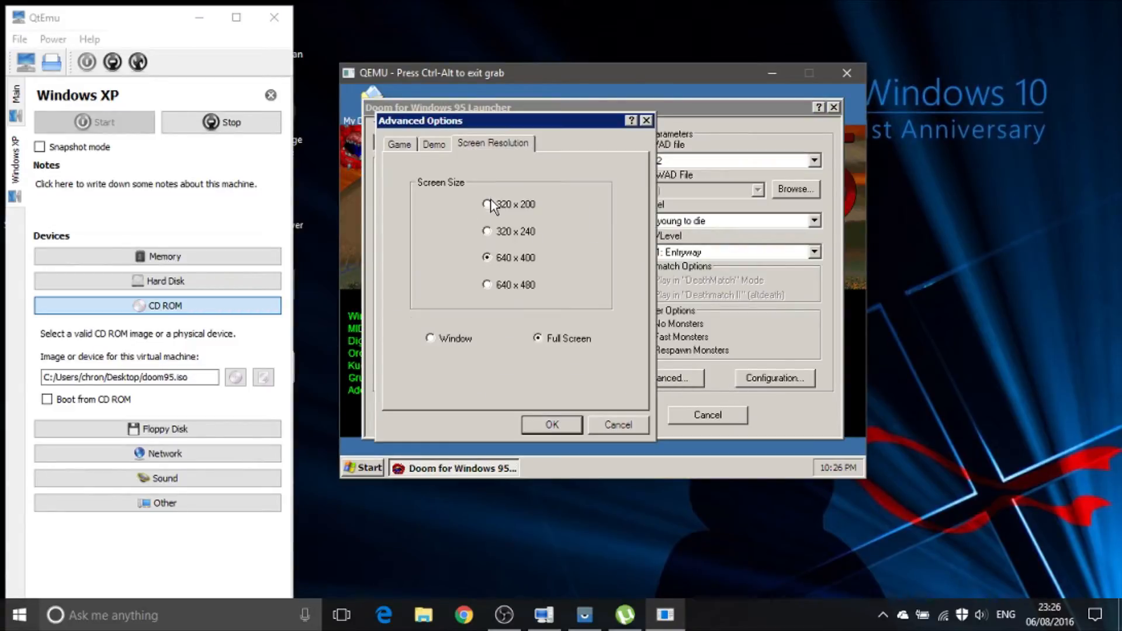
left_click(487, 285)
left_click(576, 430)
left_click(502, 419)
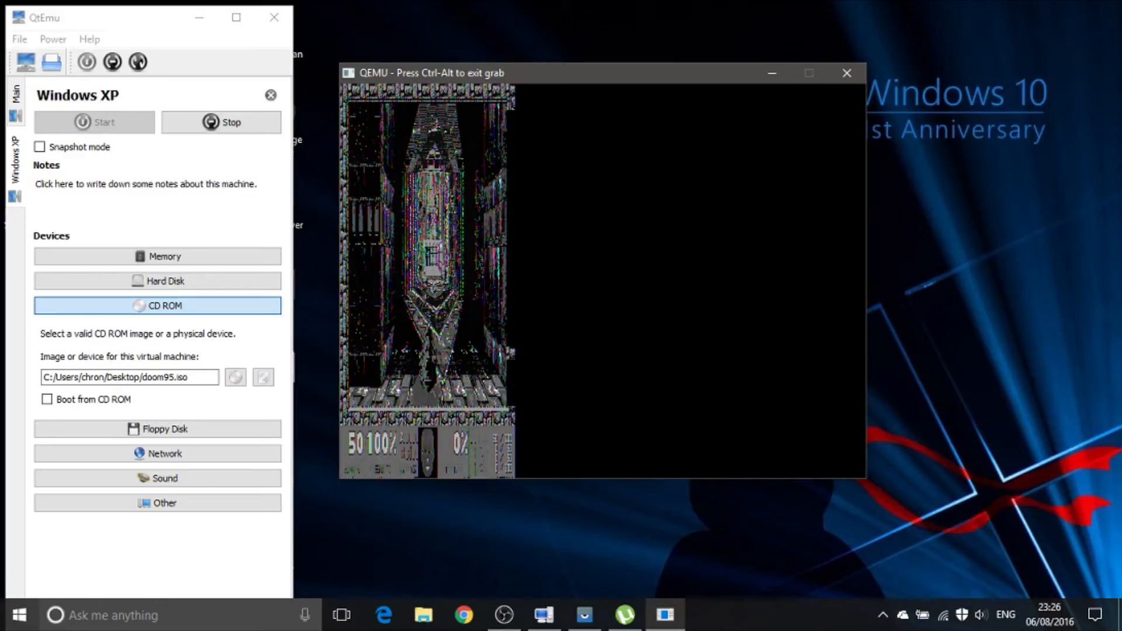
Step: Test the gameplay by walking around Level 1: Entryway and picking up the chainsaw
key("Down")
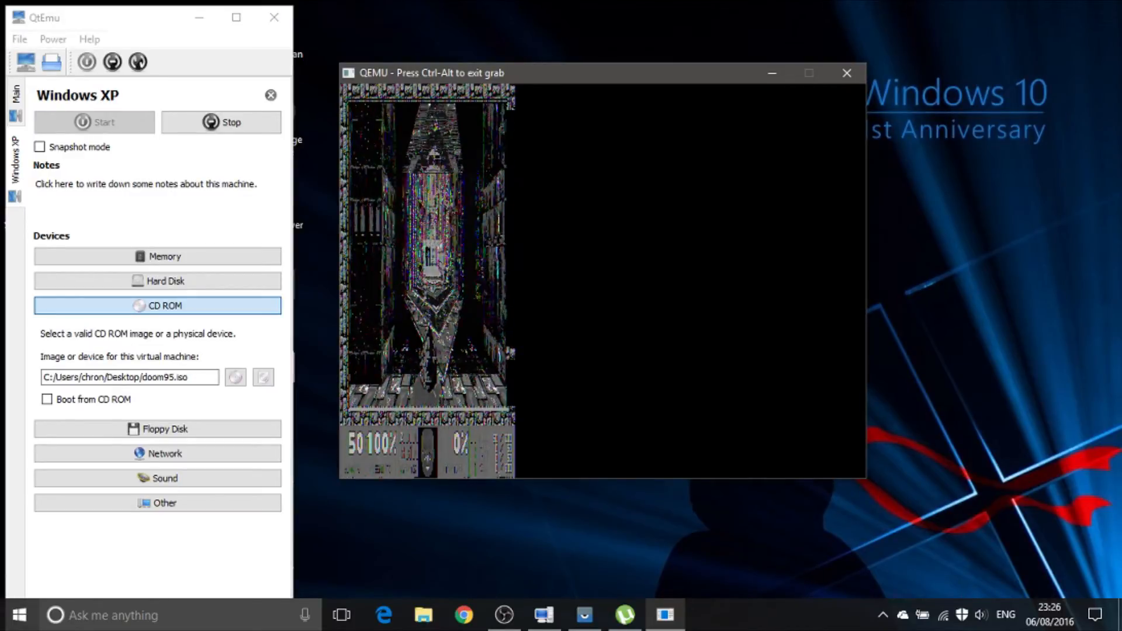
key("Left")
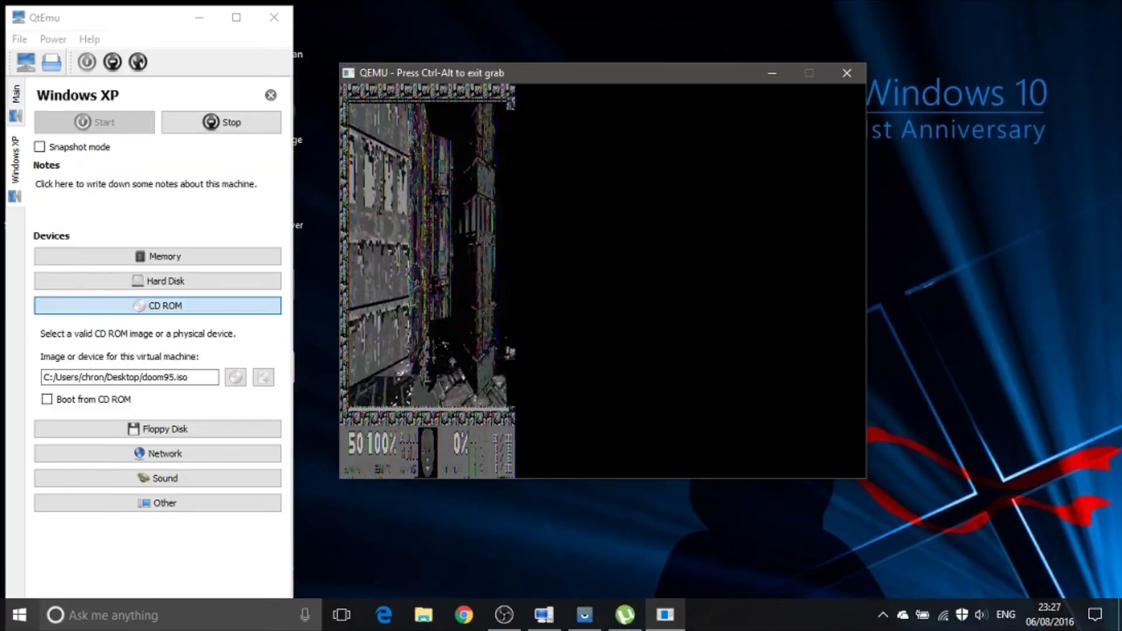
key("Up")
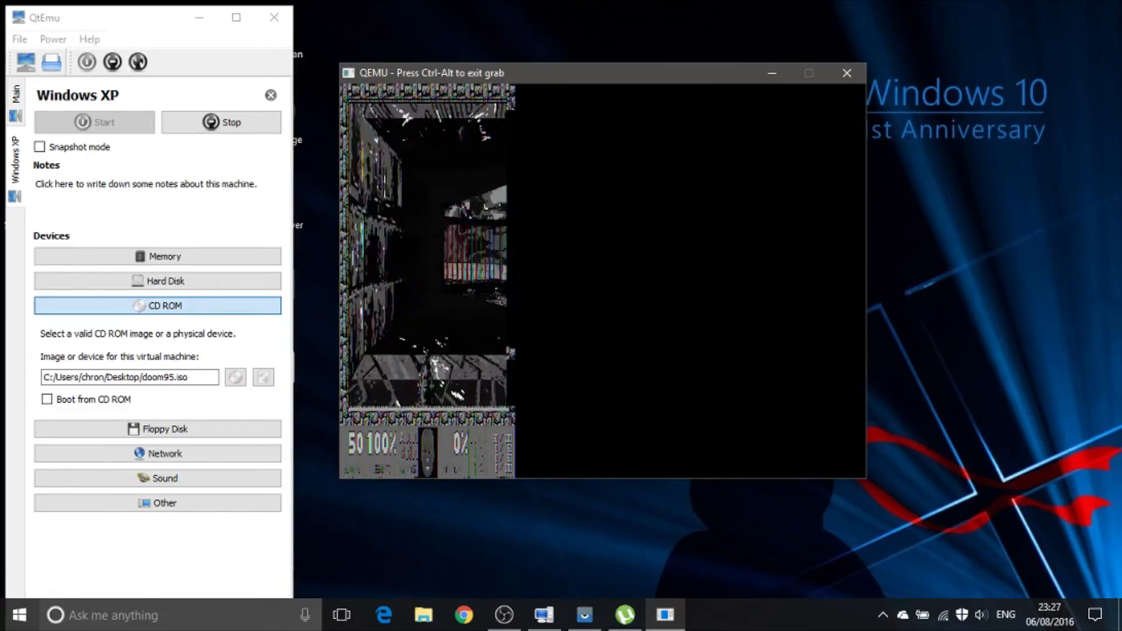
key("Up")
key("Right")
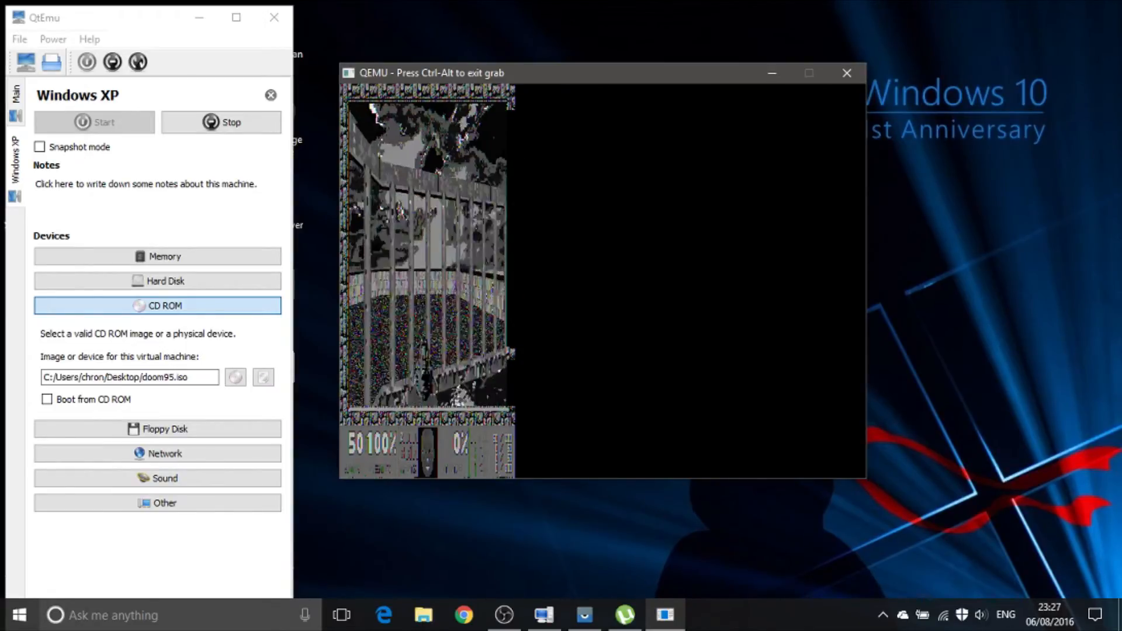
key("Up")
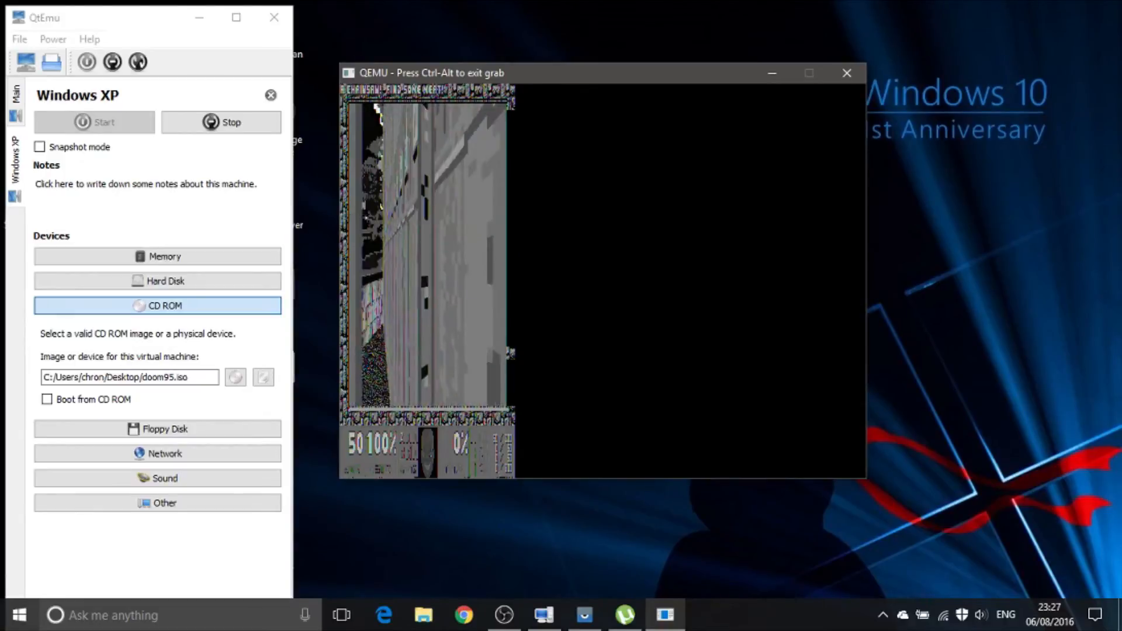
key("Right")
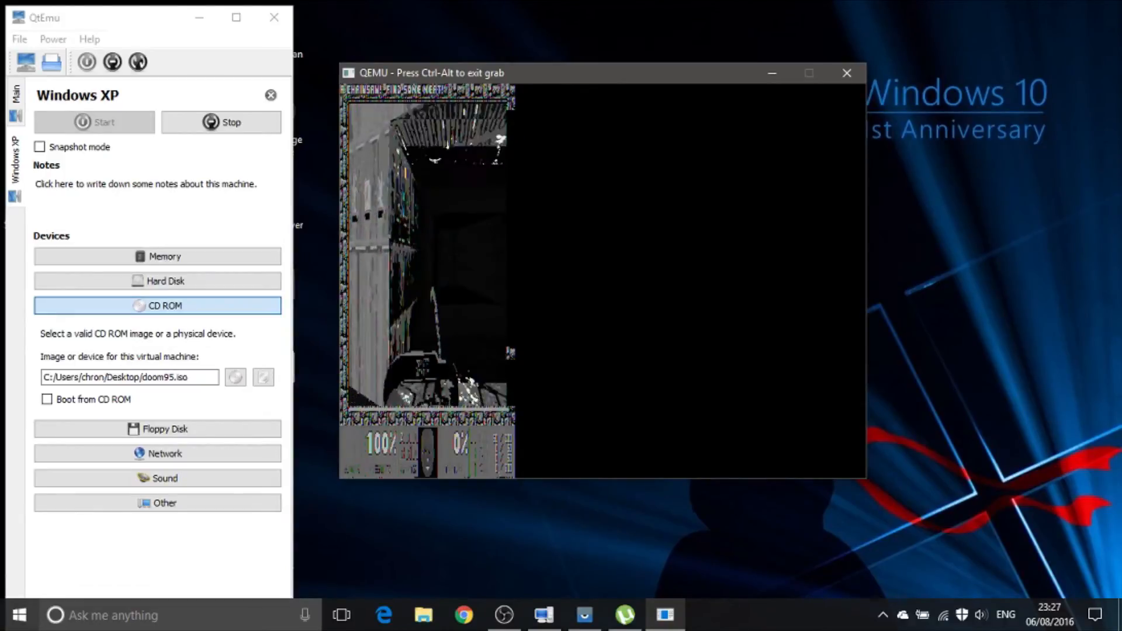
key("Up")
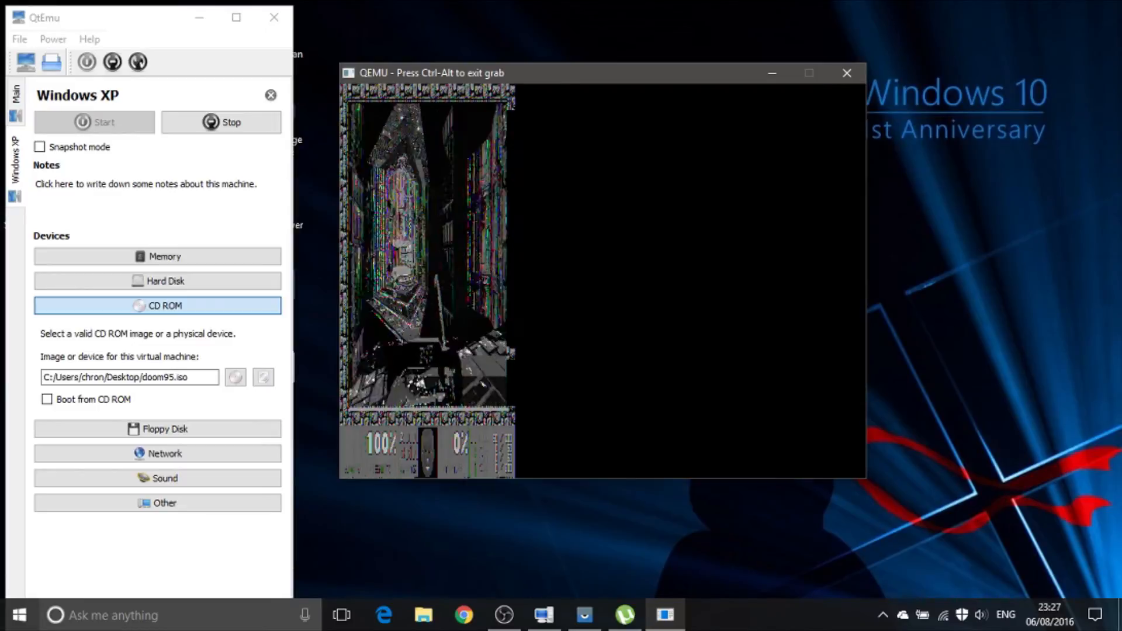
Step: Quit the 640 x 480 game and return to the Windows XP desktop
key("Escape")
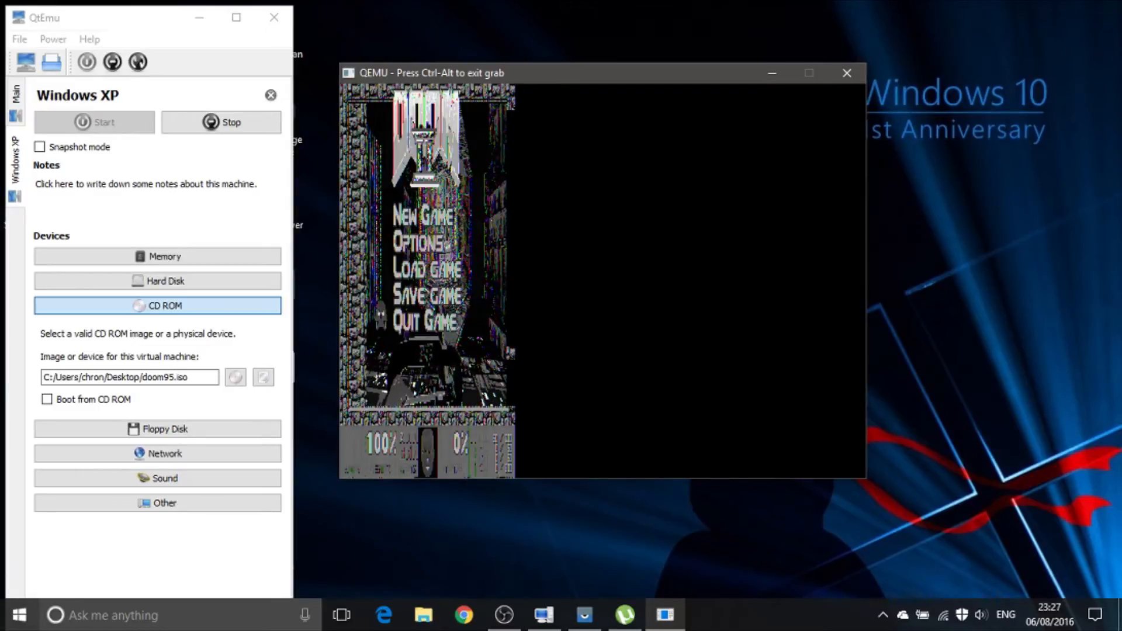
key("Return")
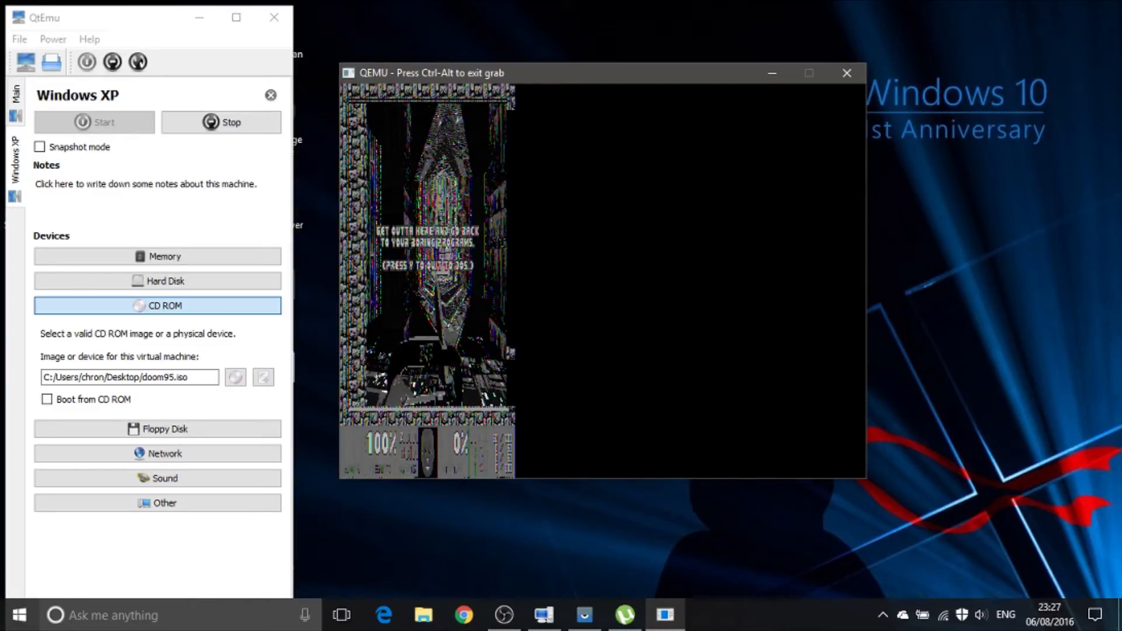
key("y")
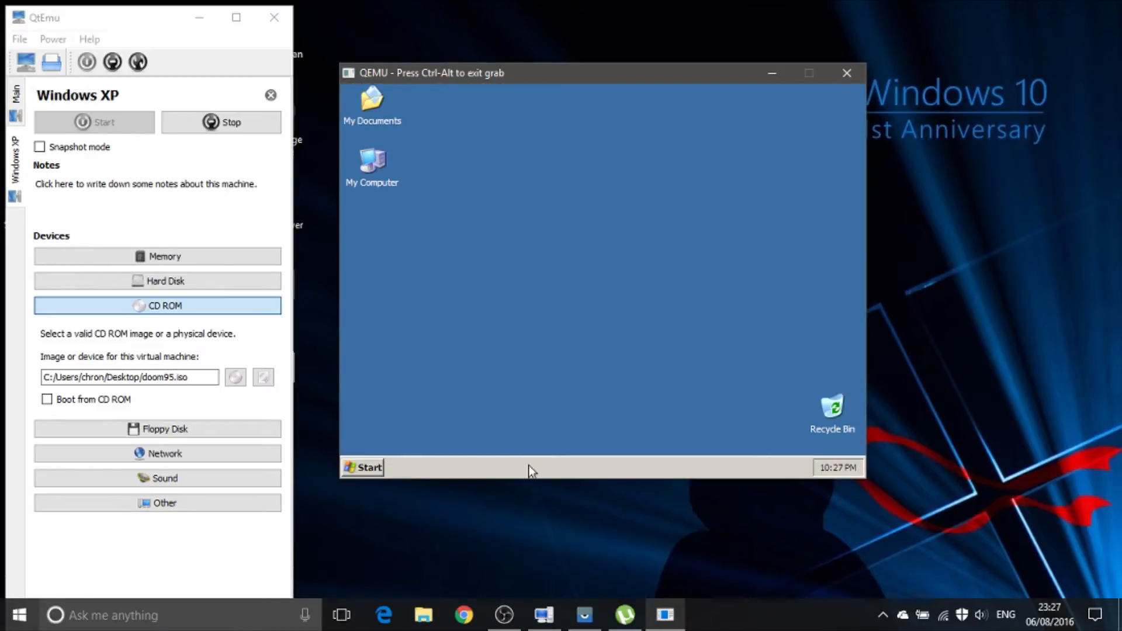
Step: Open the Doom95 shortcut's properties and enable compatibility mode for Windows 95
left_click(345, 470)
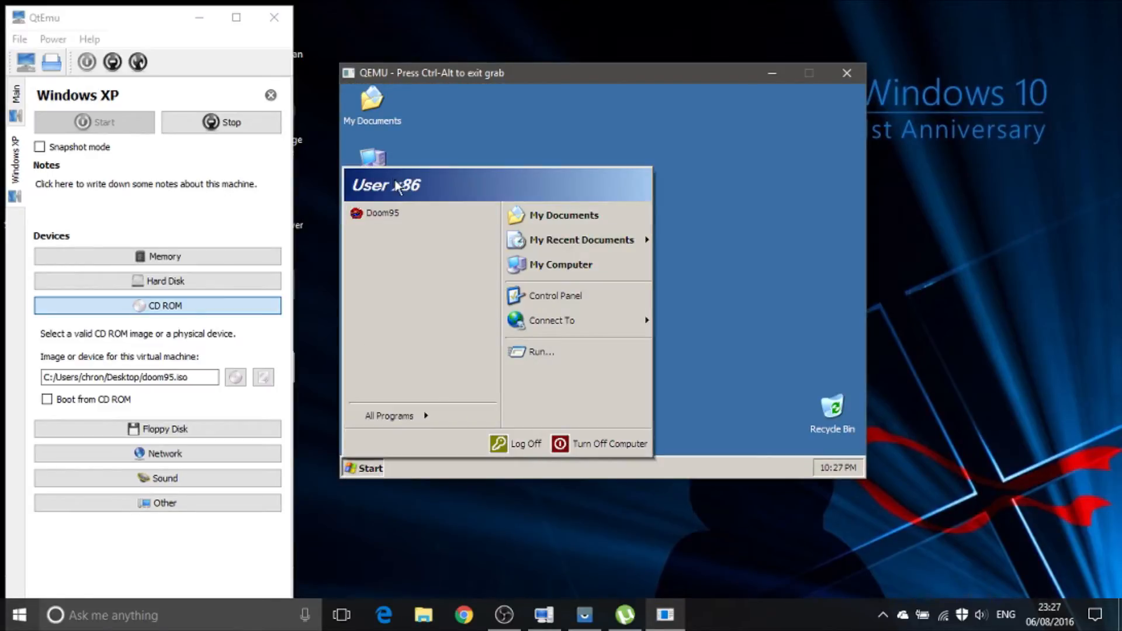
right_click(395, 211)
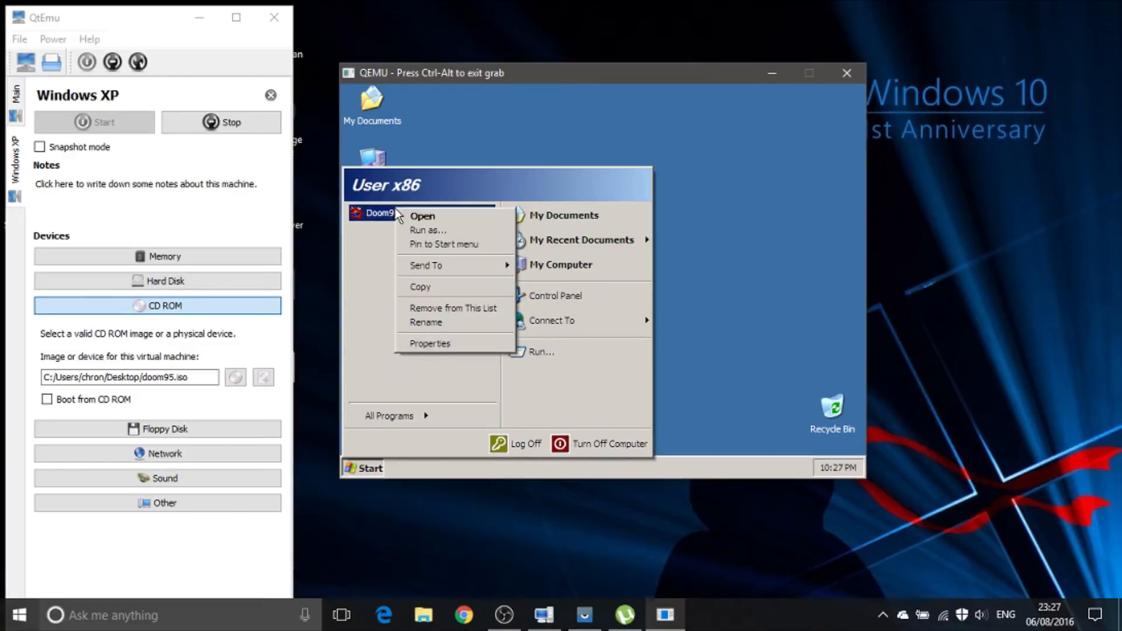
left_click(450, 345)
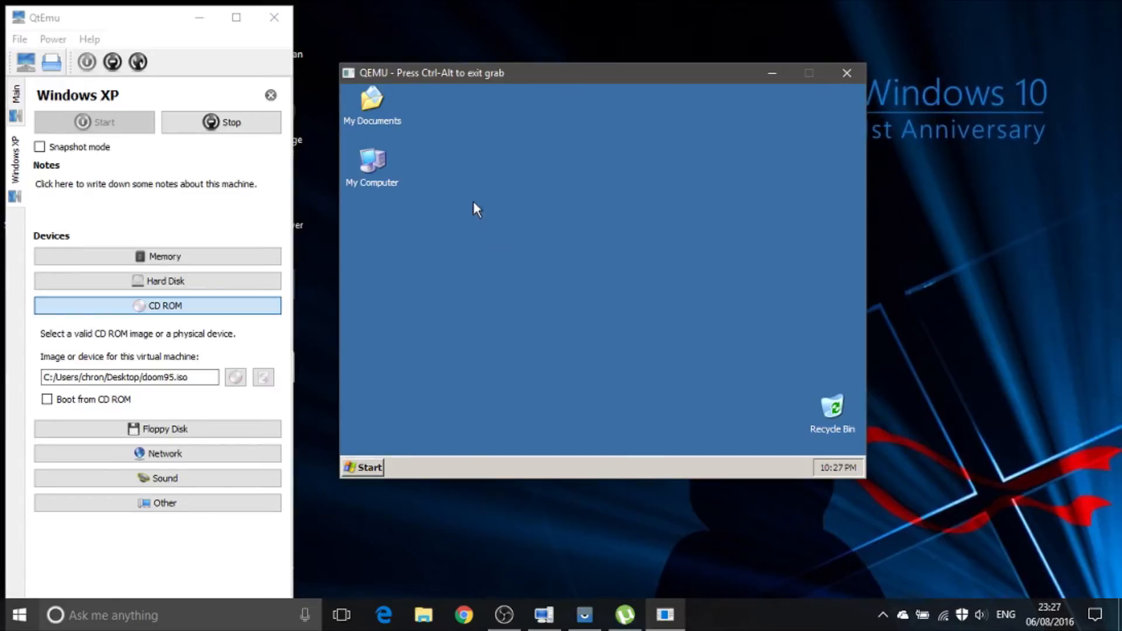
left_click(517, 117)
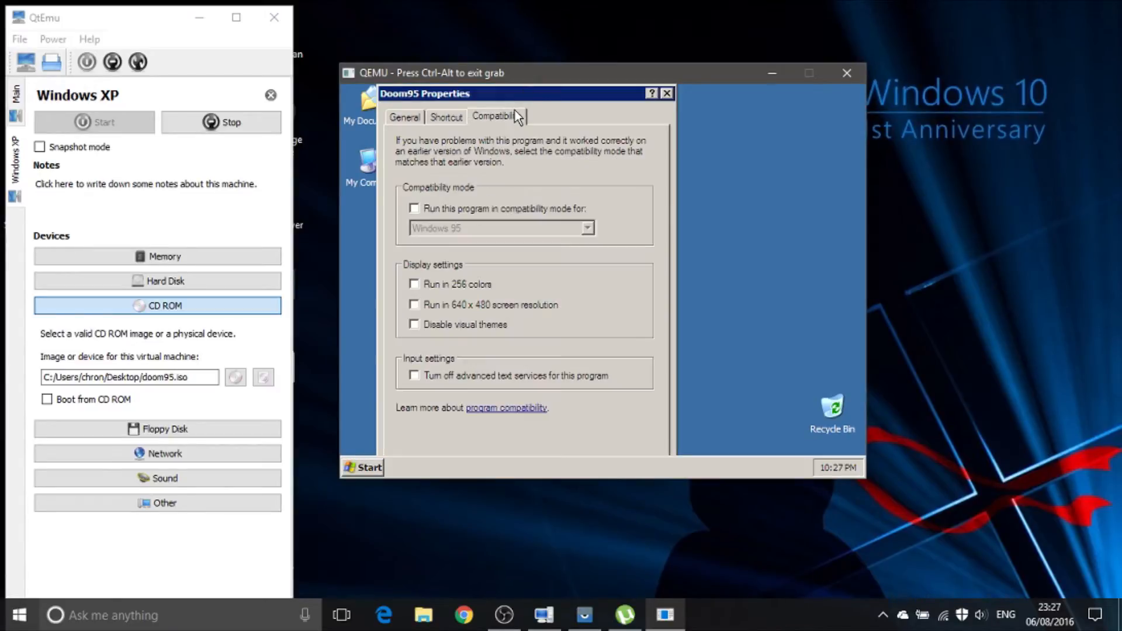
left_click(489, 206)
left_click(507, 231)
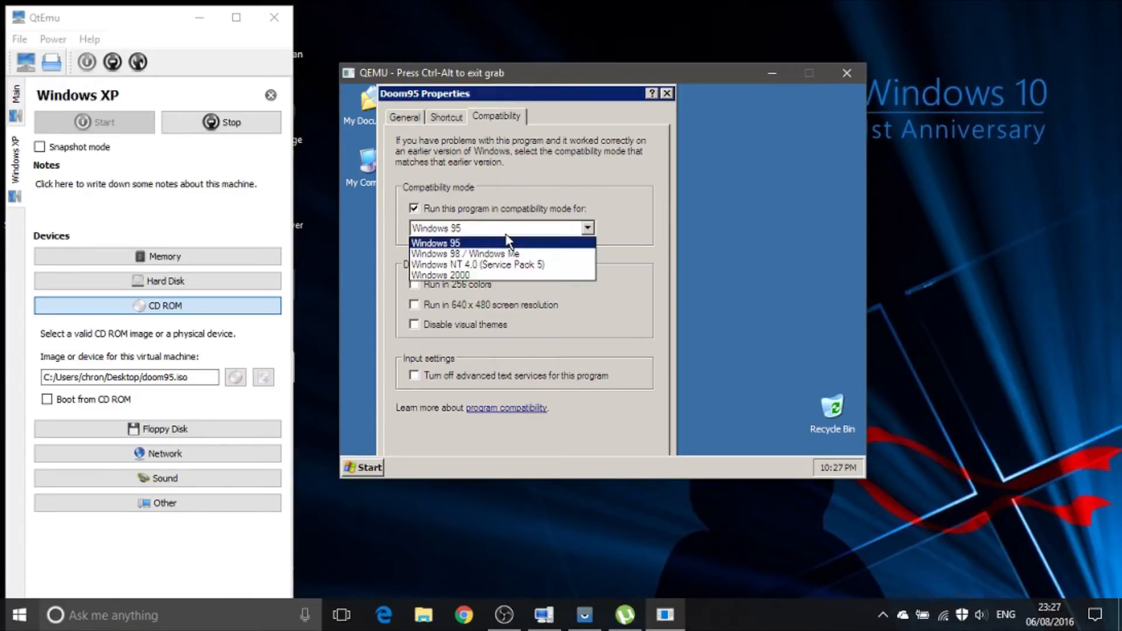
left_click(496, 245)
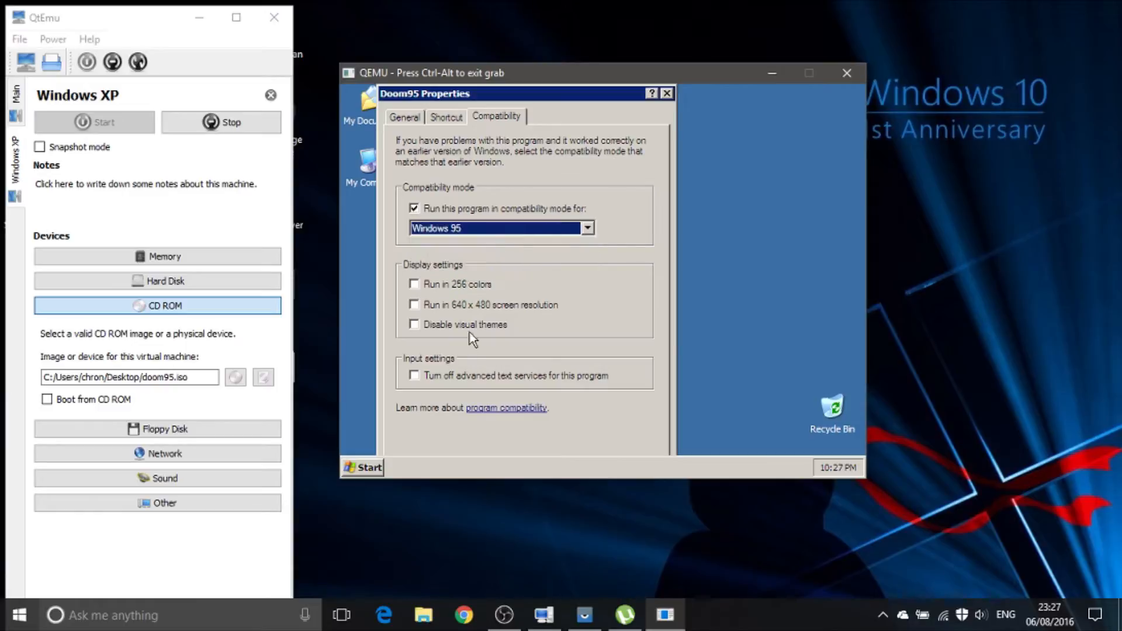
Step: Set Doom95 to run in 256 colors and in 640 x 480 screen resolution
left_click(461, 374)
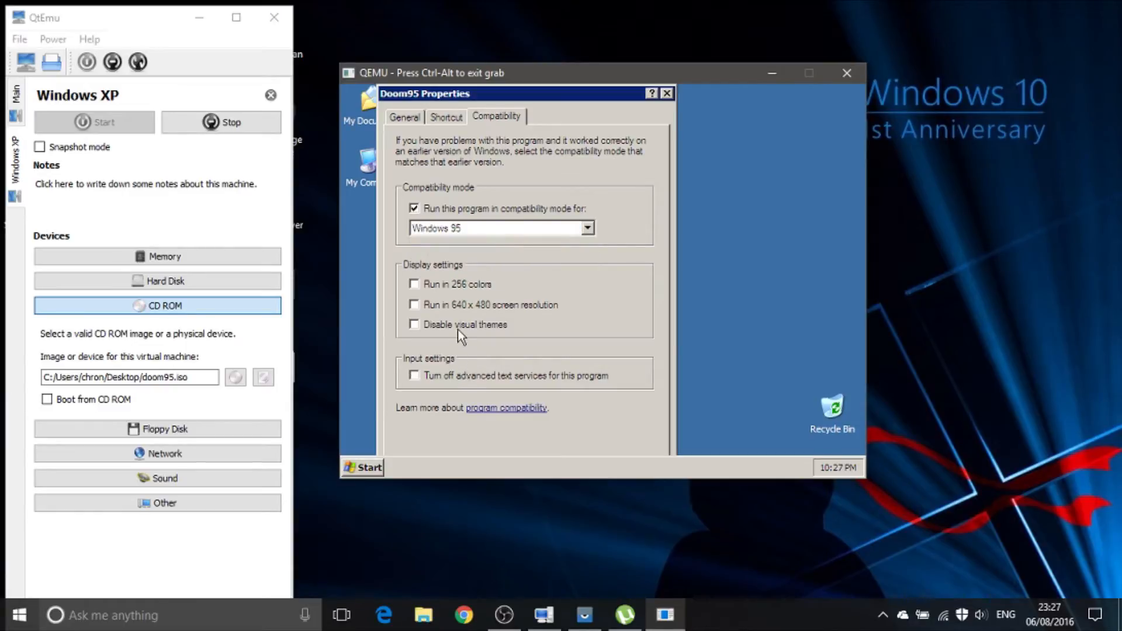
left_click(461, 309)
left_click(458, 288)
left_click(467, 326)
left_click_drag(507, 97, 505, 86)
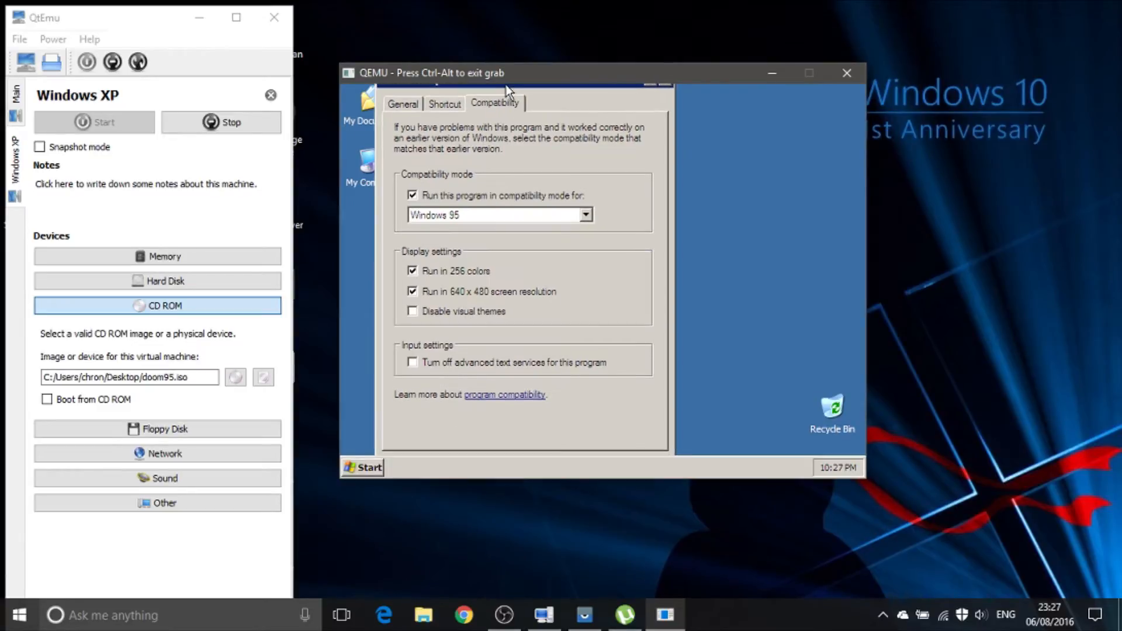
left_click(553, 470)
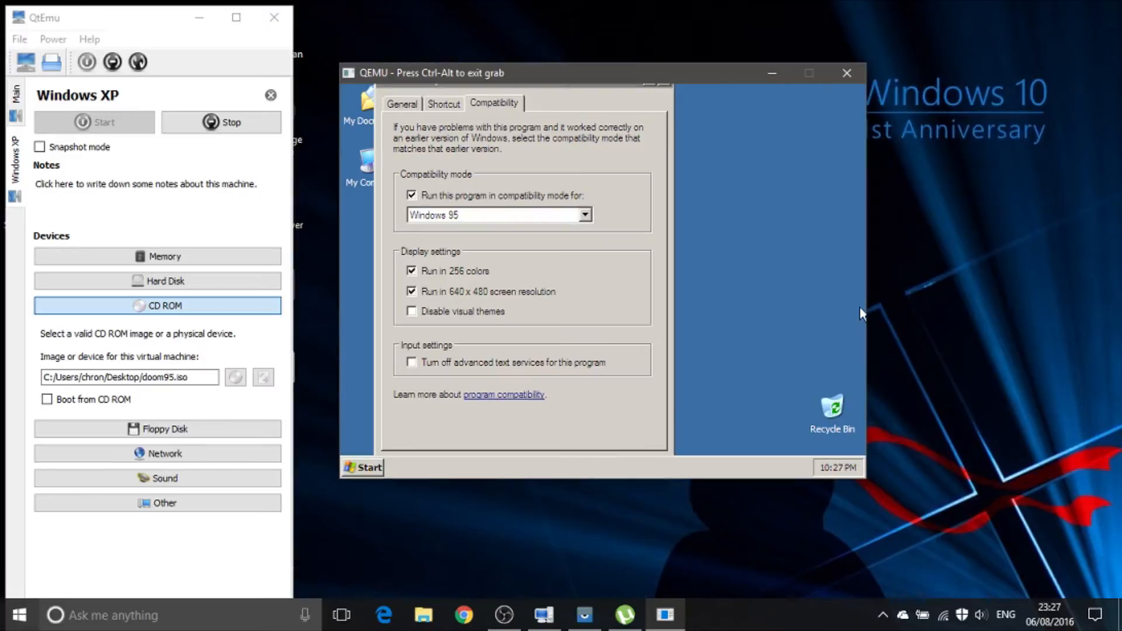
right_click(640, 472)
left_click(646, 465)
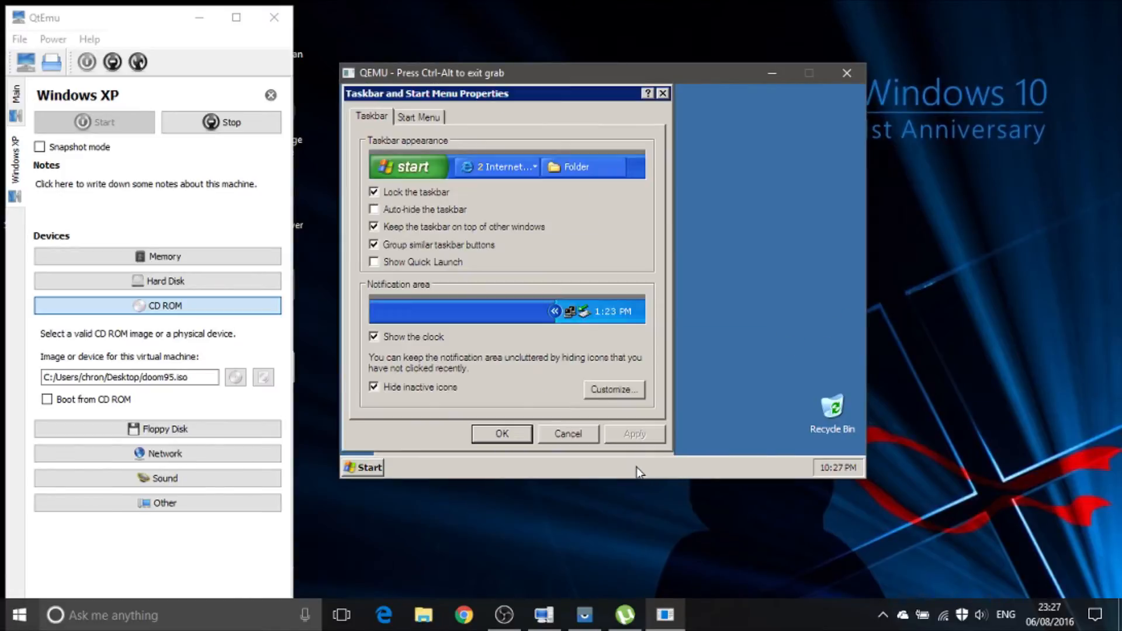
right_click(638, 467)
left_click(591, 436)
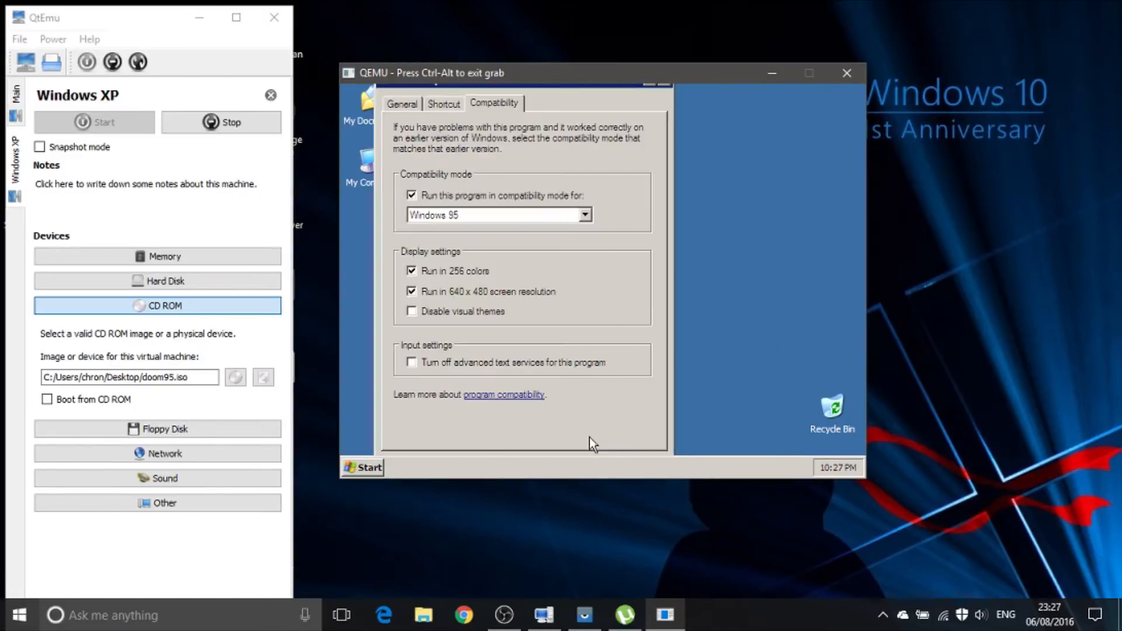
Step: Unlock the taskbar and move it to the XP desktop's side edge to confirm the Doom95 properties, then return it to the bottom edge
right_click(602, 470)
left_click(625, 446)
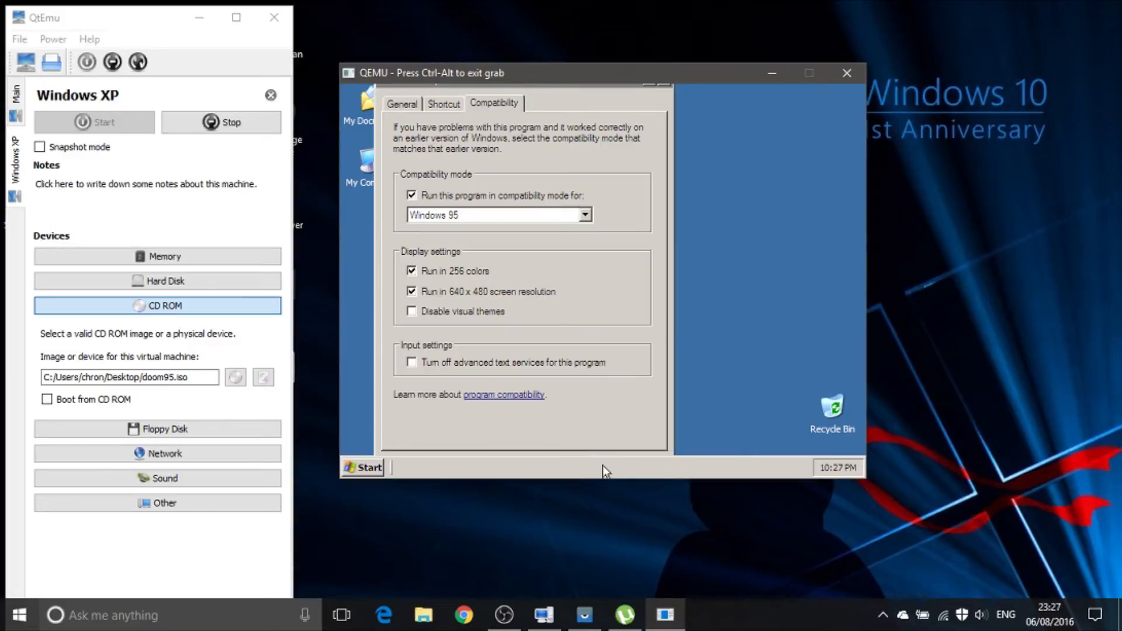
left_click_drag(599, 474, 833, 318)
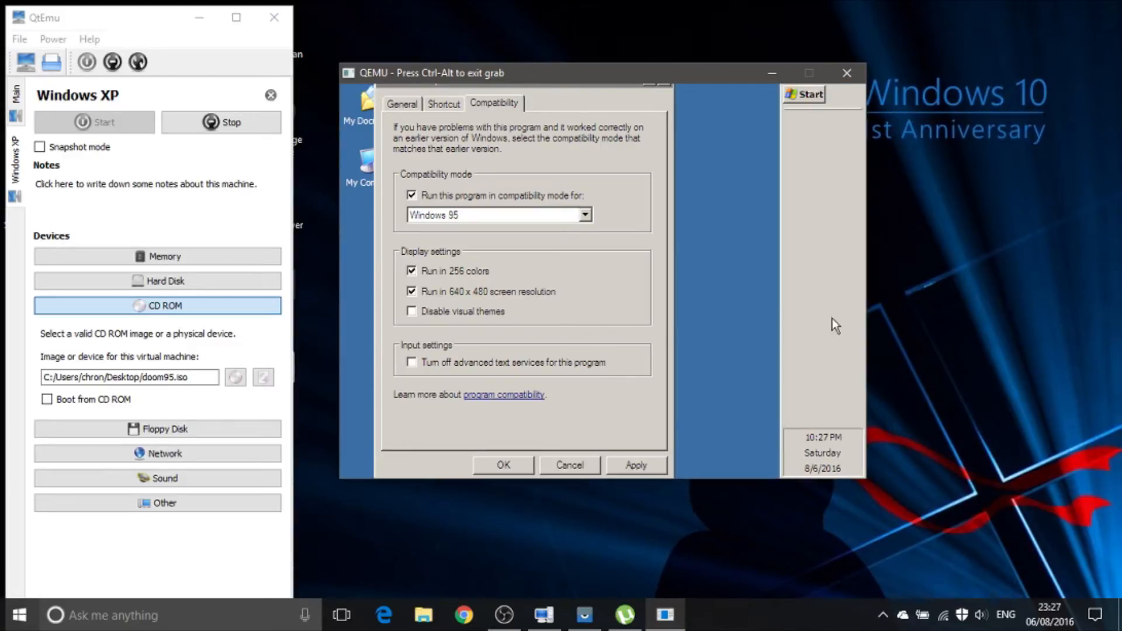
left_click(494, 475)
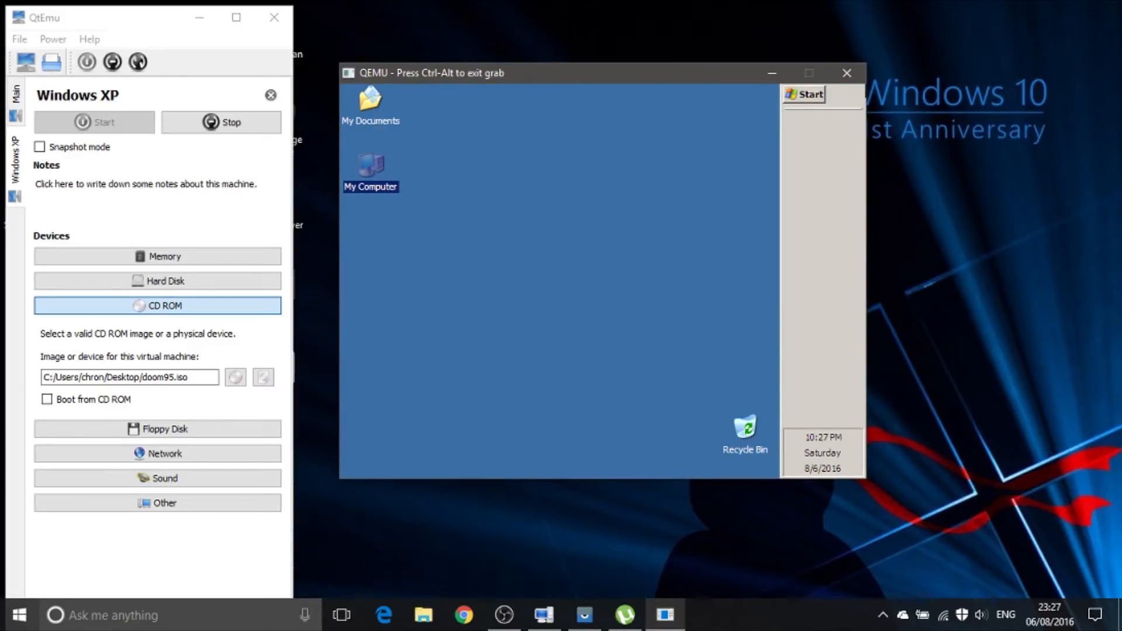
left_click_drag(823, 97, 451, 399)
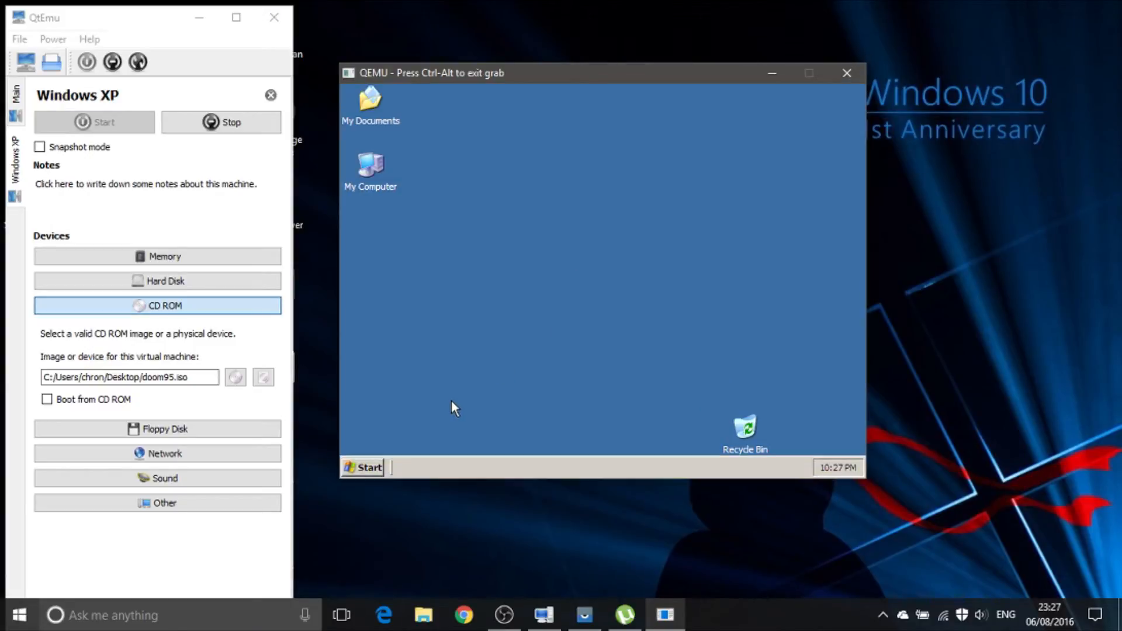
Step: Relaunch Doom95 and start a new single player game with the compatibility settings applied
left_click(368, 468)
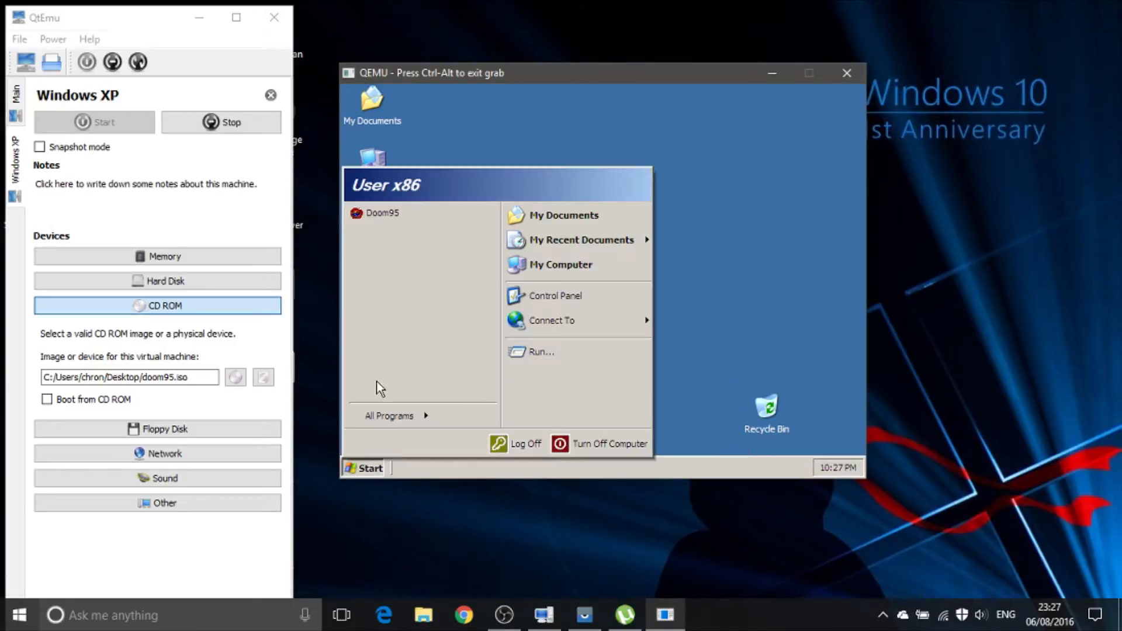
left_click(401, 215)
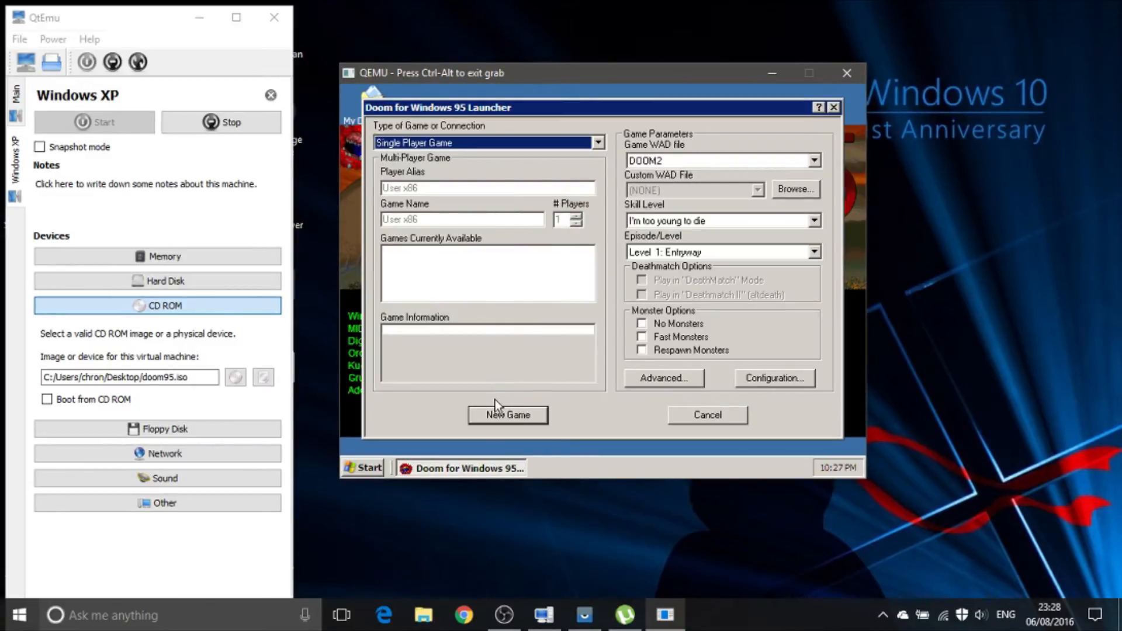
left_click(496, 411)
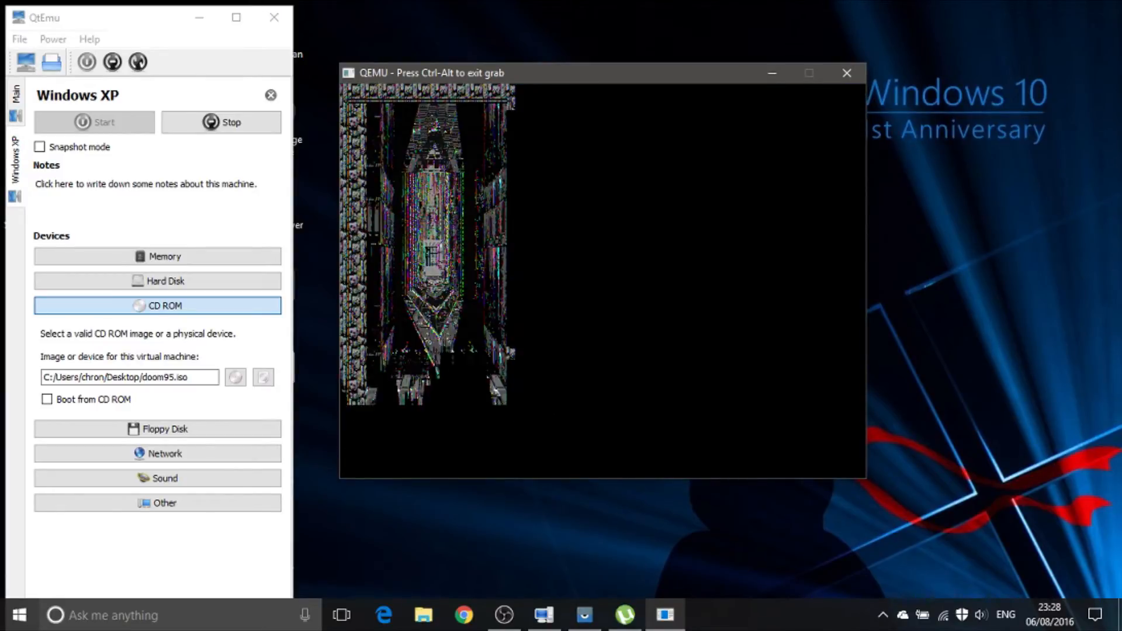
Step: Quit the Doom game to the Windows XP desktop and release the mouse from the virtual machine
key("Escape")
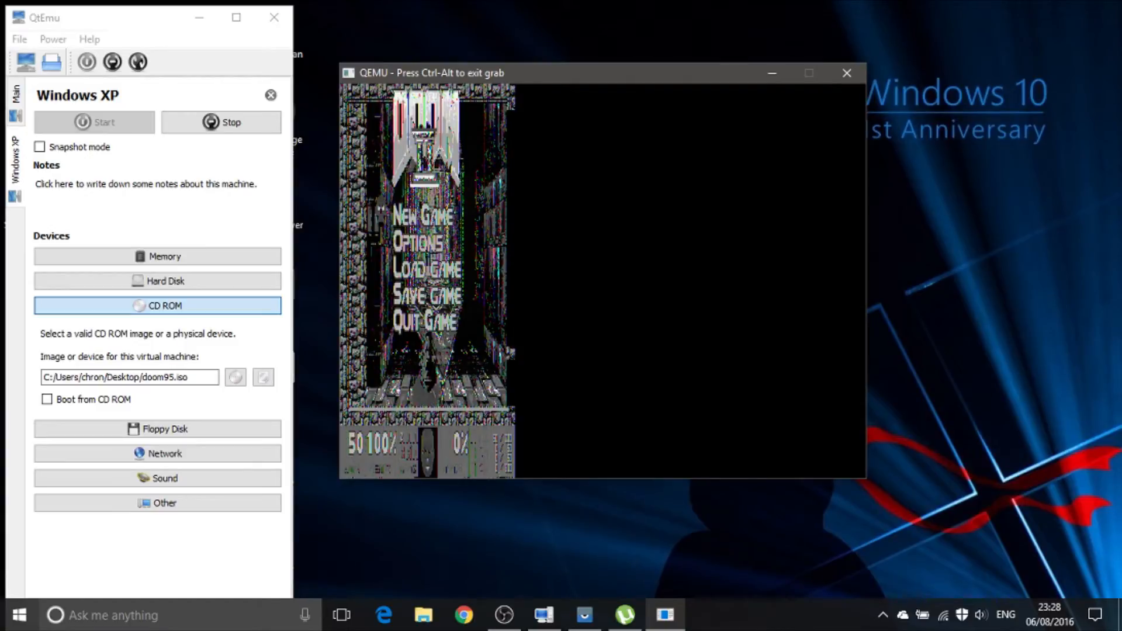
key("Up")
key("Return")
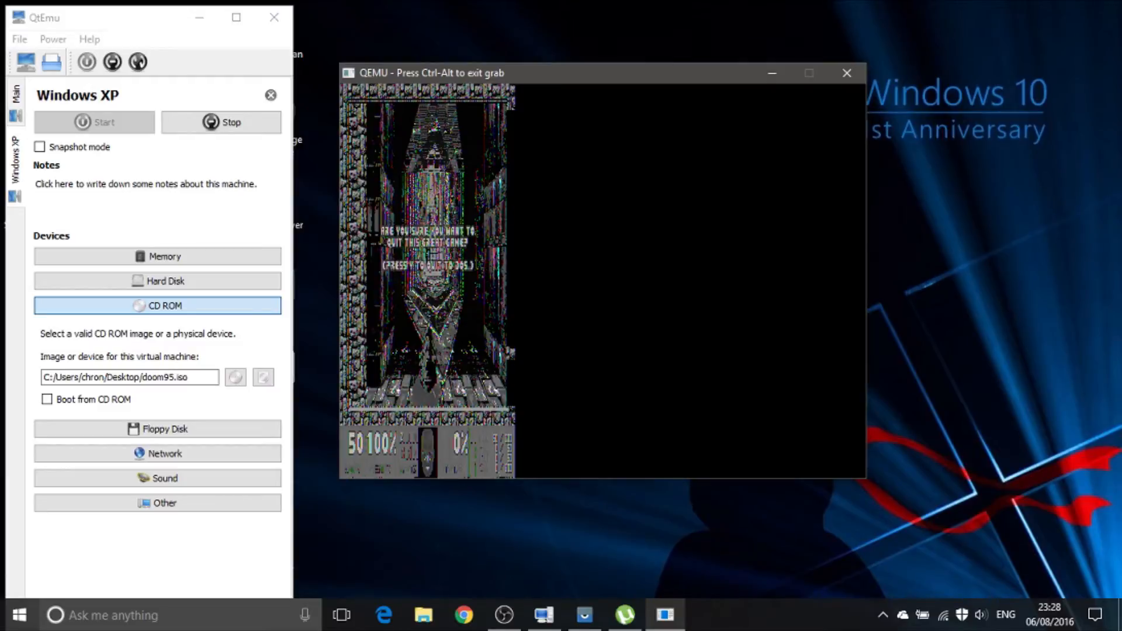
key("y")
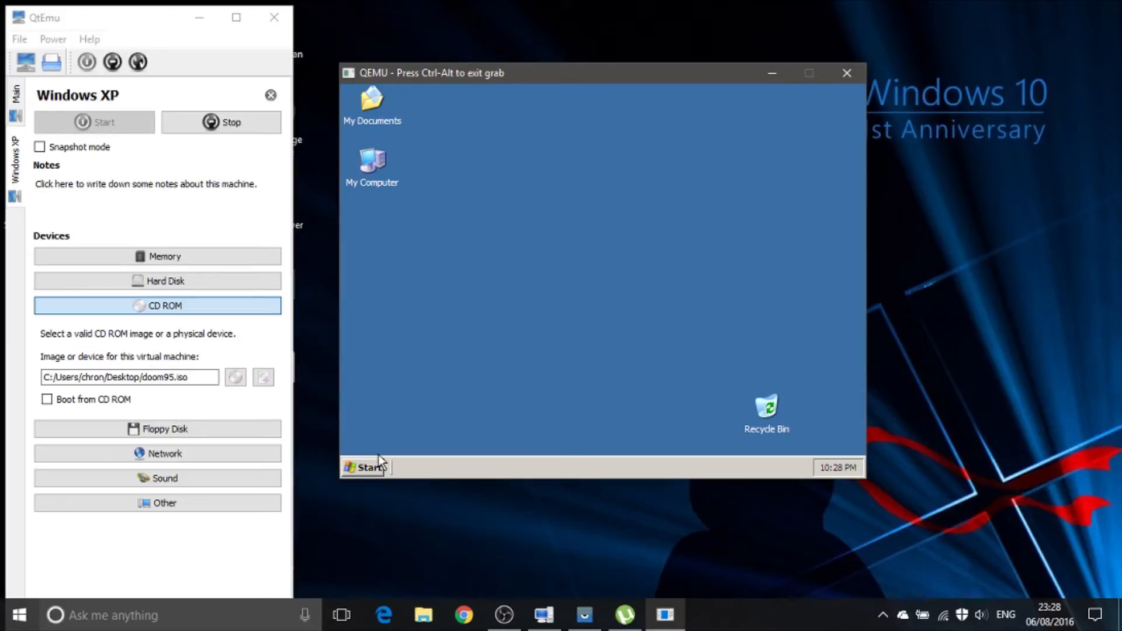
key("ctrl+alt")
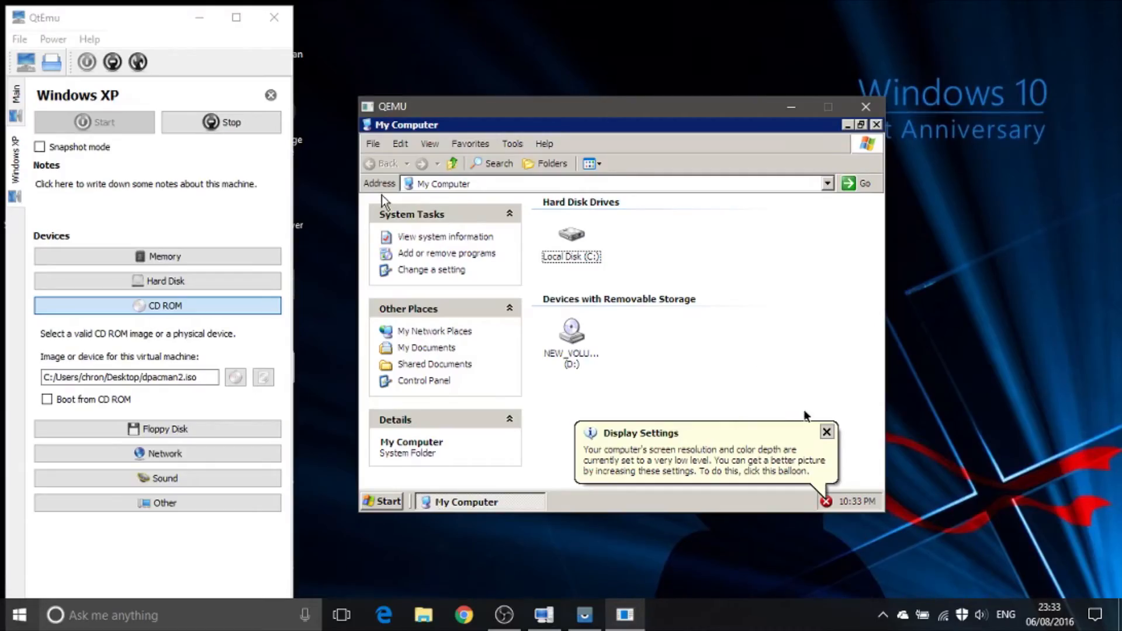
Step: Dismiss the Display Settings notification and open the D: CD drive in My Computer
left_click(825, 436)
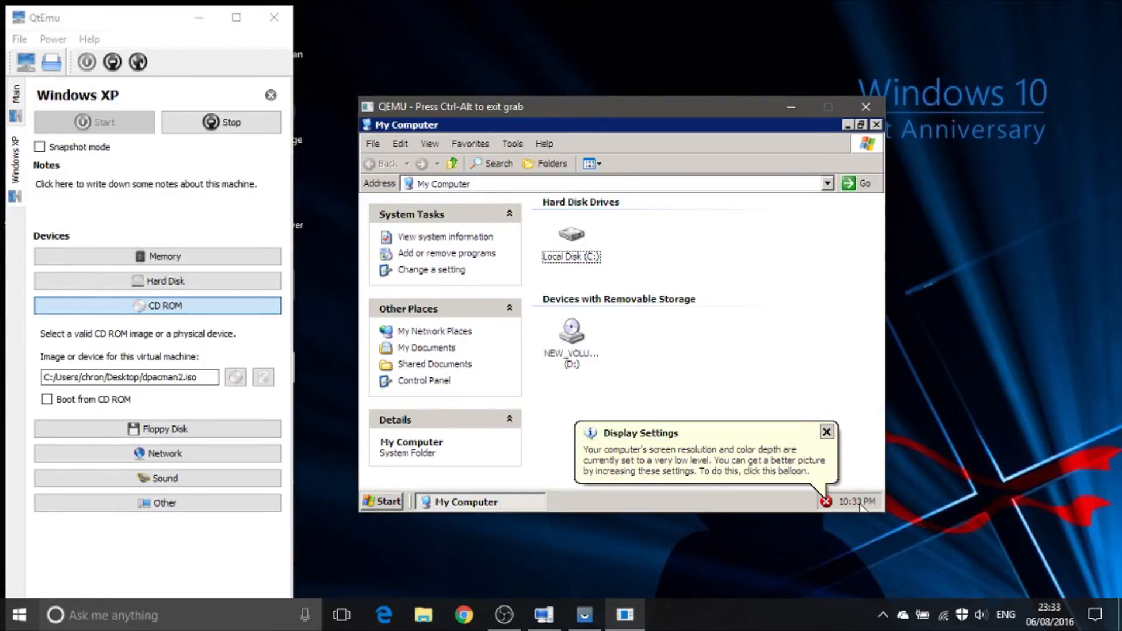
left_click(827, 432)
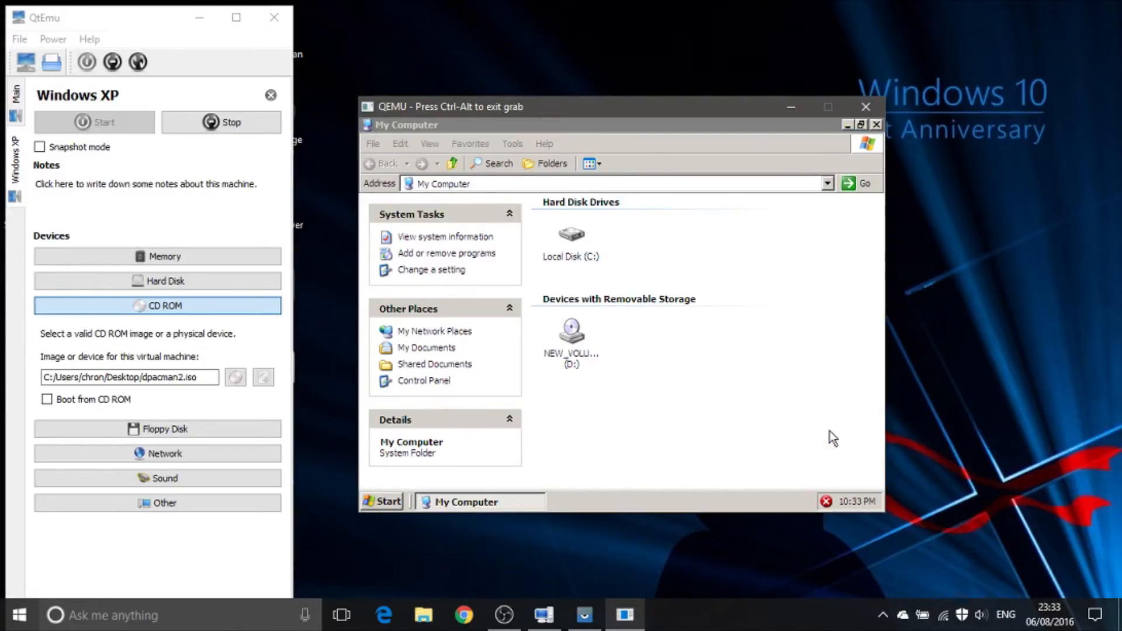
double_click(576, 339)
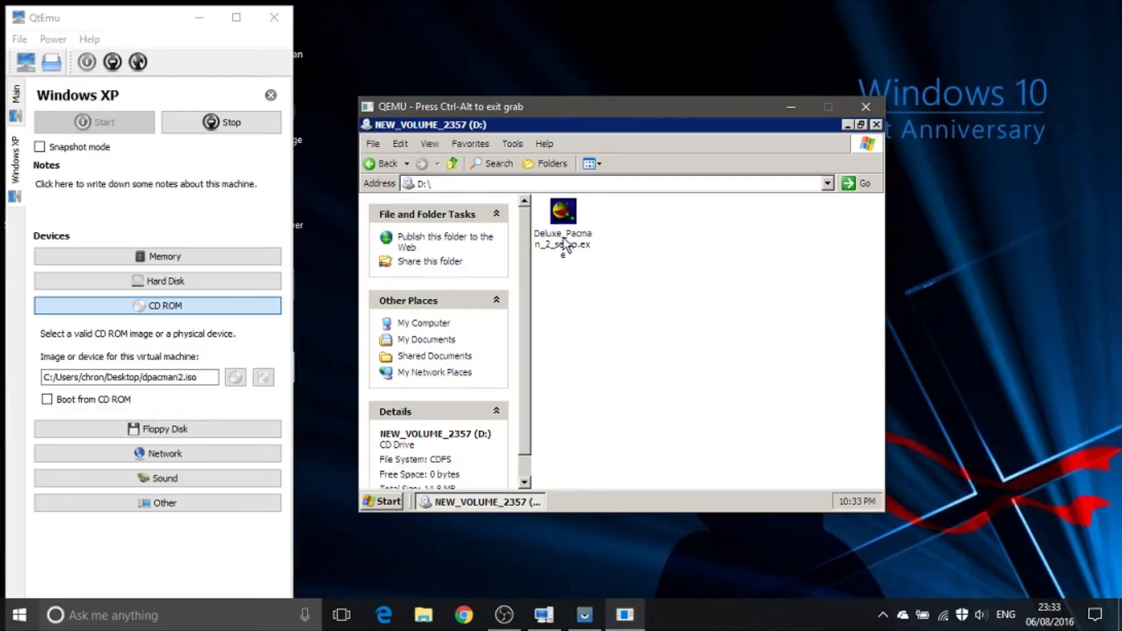
Step: Install Deluxe Pacman 2 from the CD with the default settings, and finish without viewing the license file
double_click(564, 239)
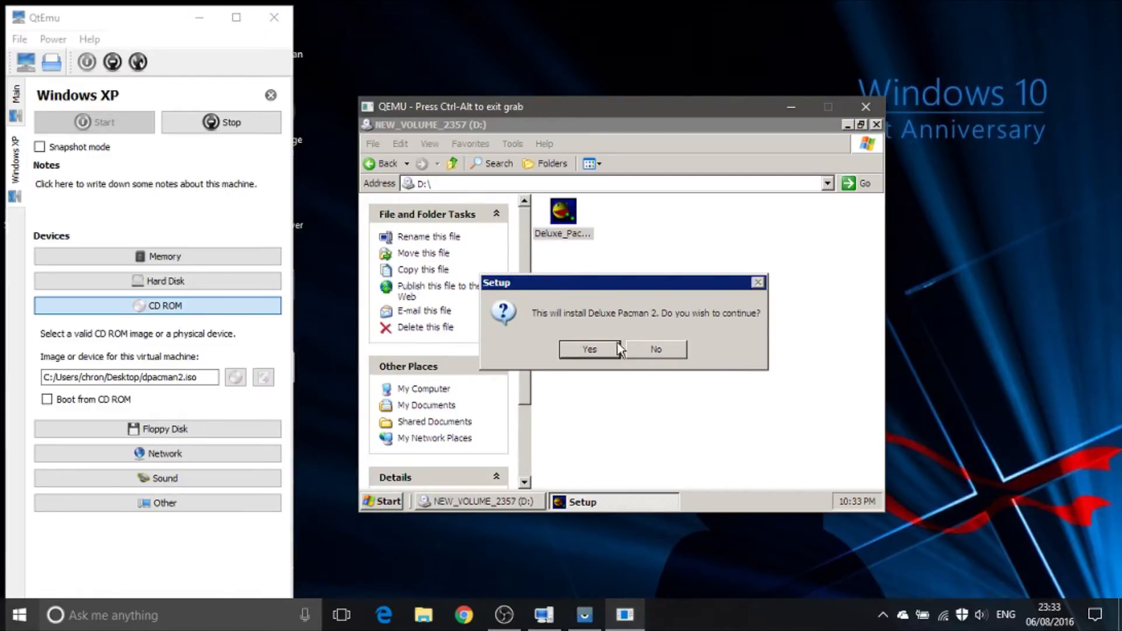
left_click(577, 350)
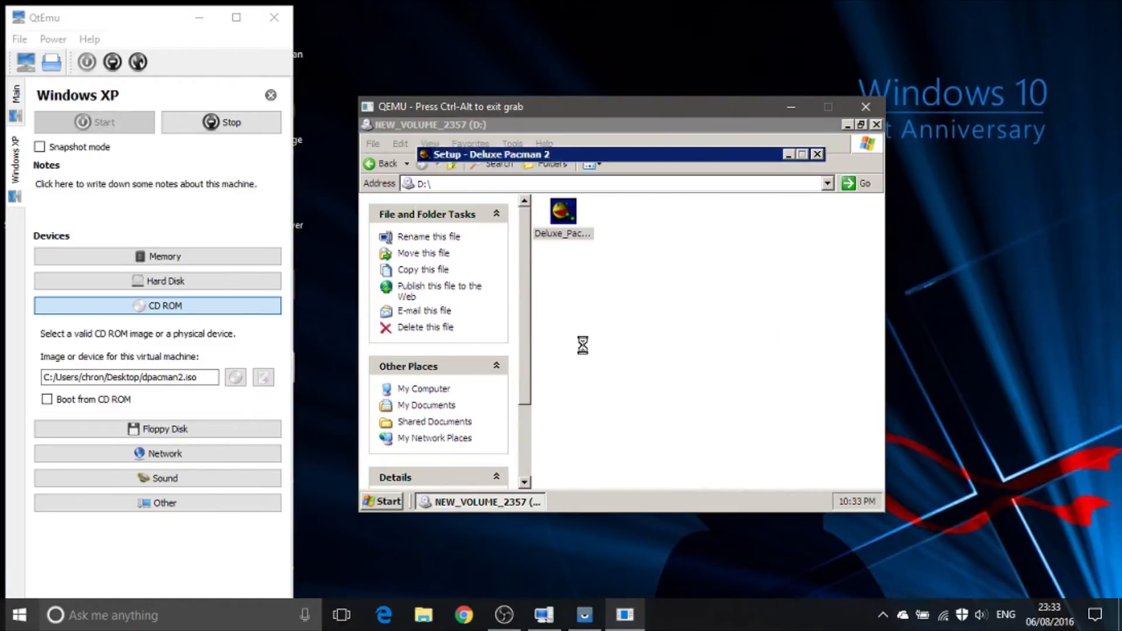
left_click(714, 442)
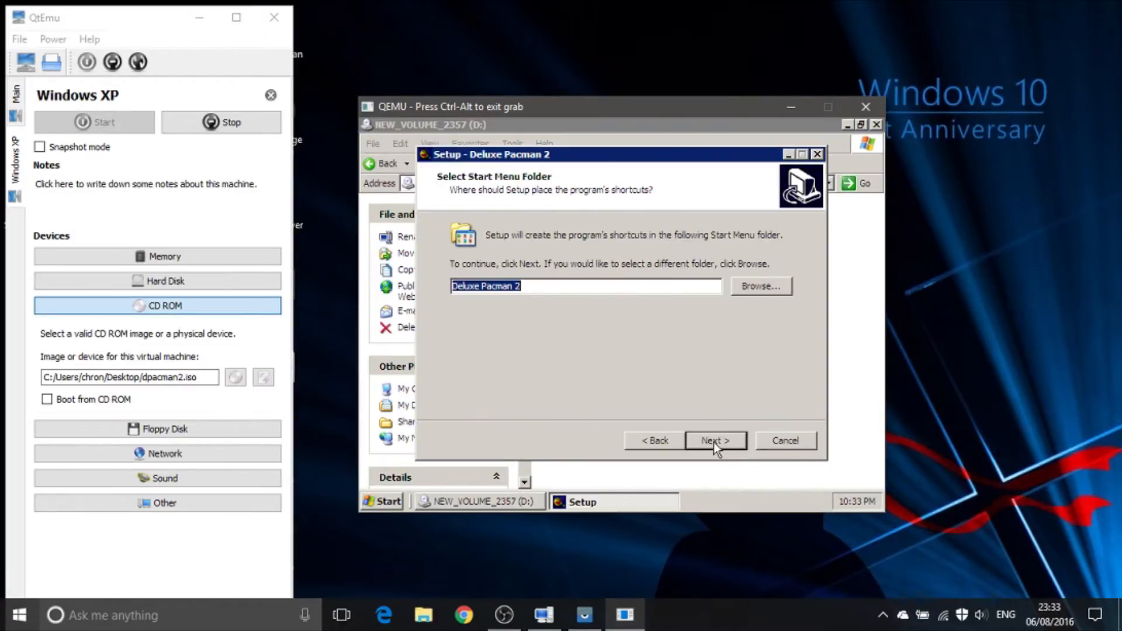
left_click(714, 442)
left_click(713, 442)
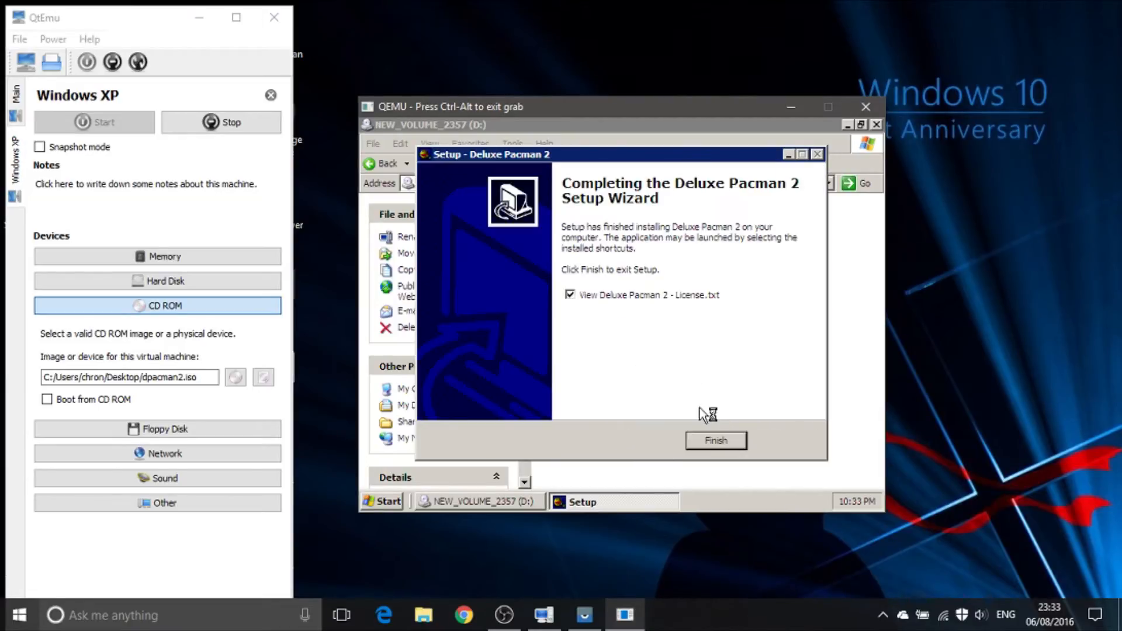
left_click(667, 296)
left_click(715, 440)
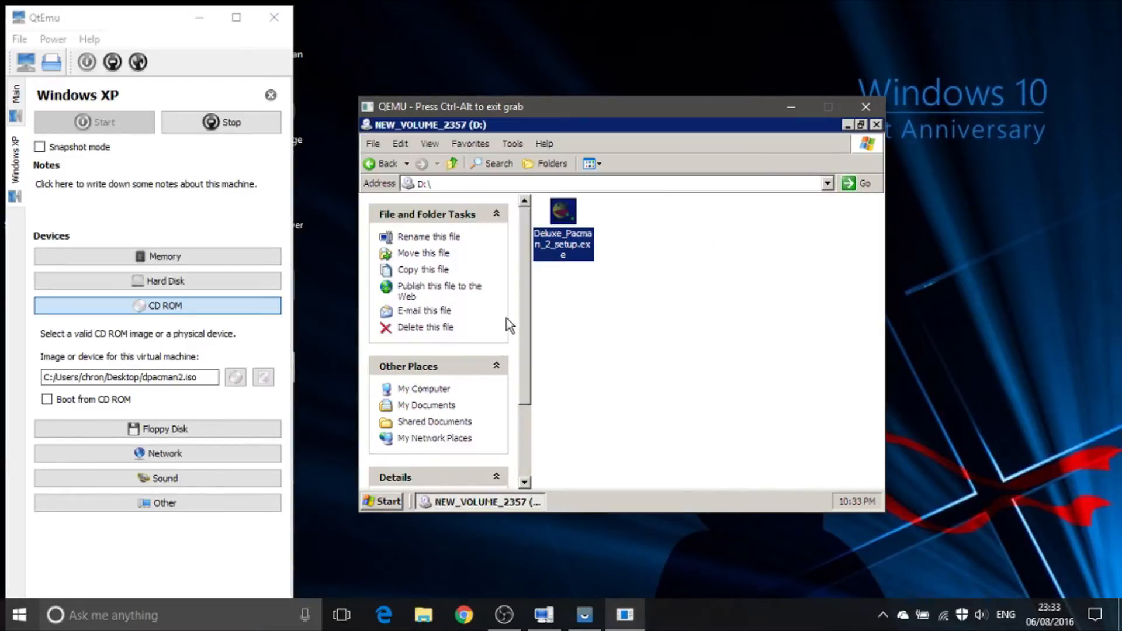
Step: Launch Deluxe Pacman 2 from its installed program group and release the mouse from the virtual machine
left_click(384, 502)
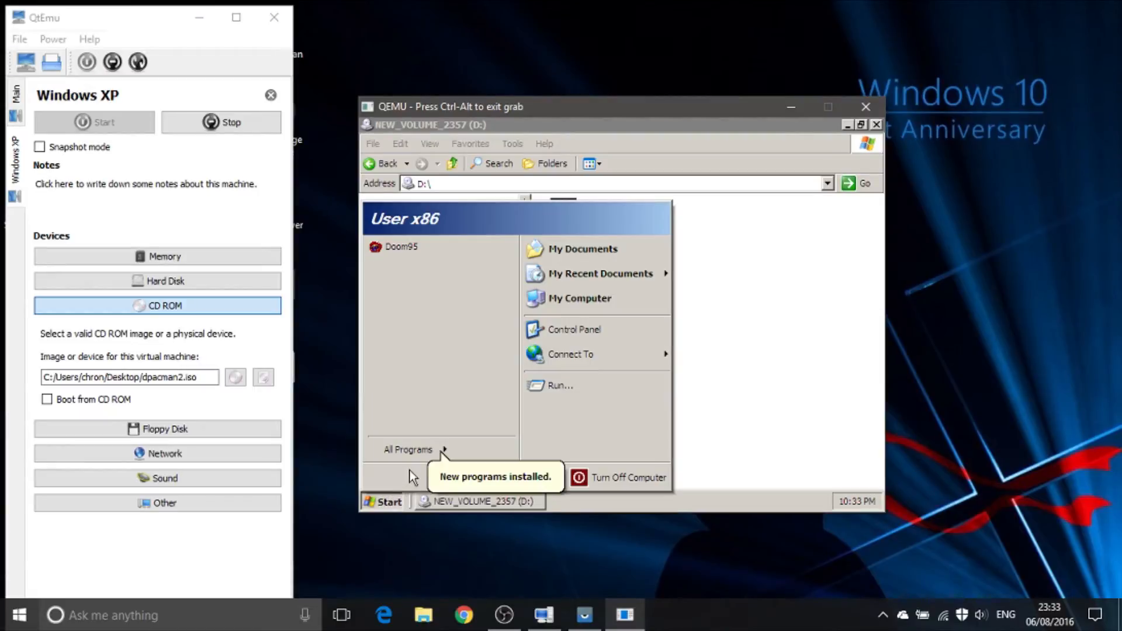
mouse_move(432, 453)
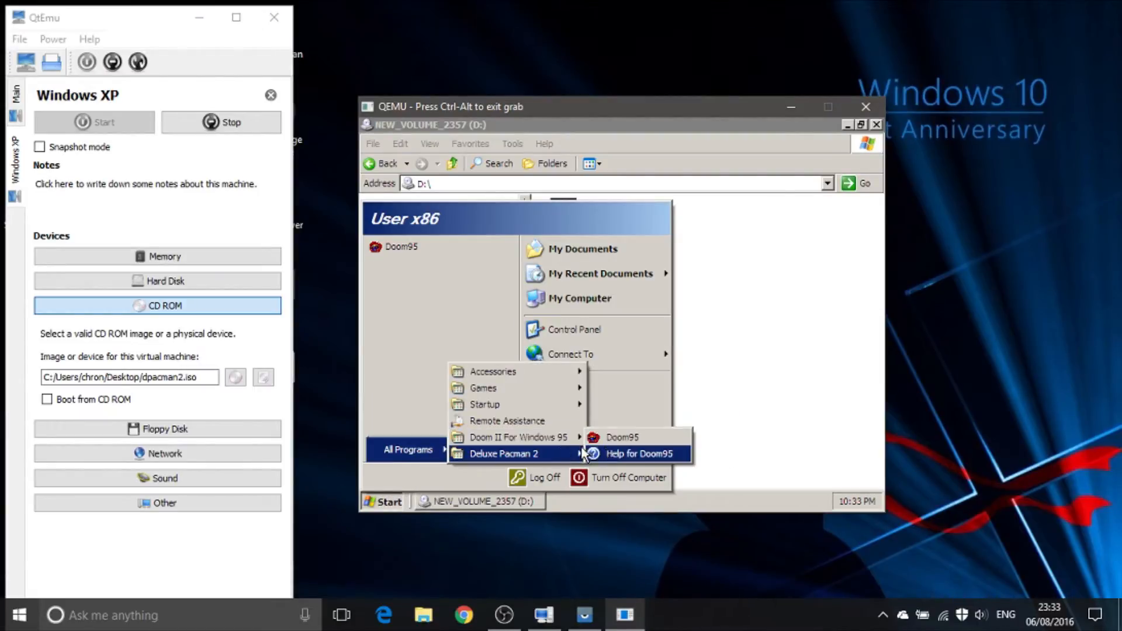
left_click(624, 409)
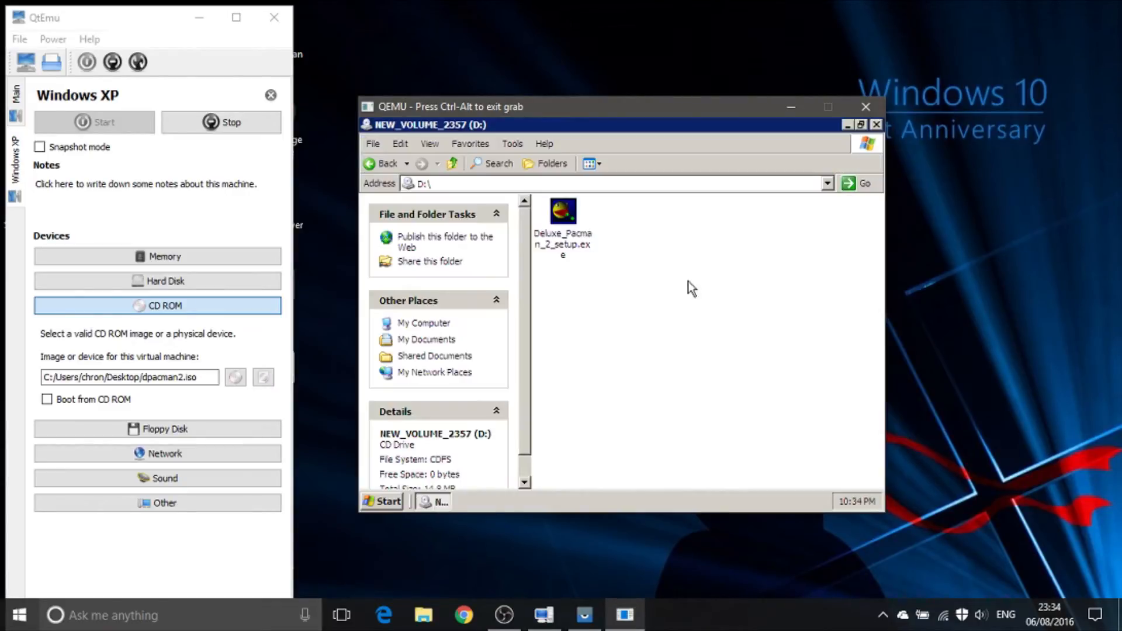
key("ctrl+alt")
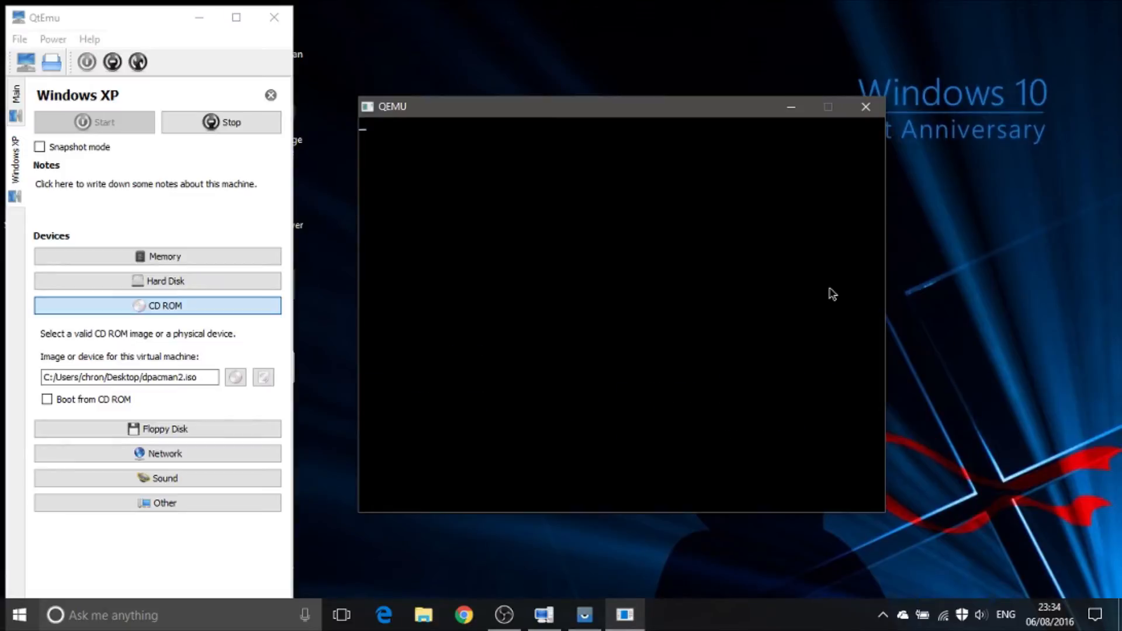